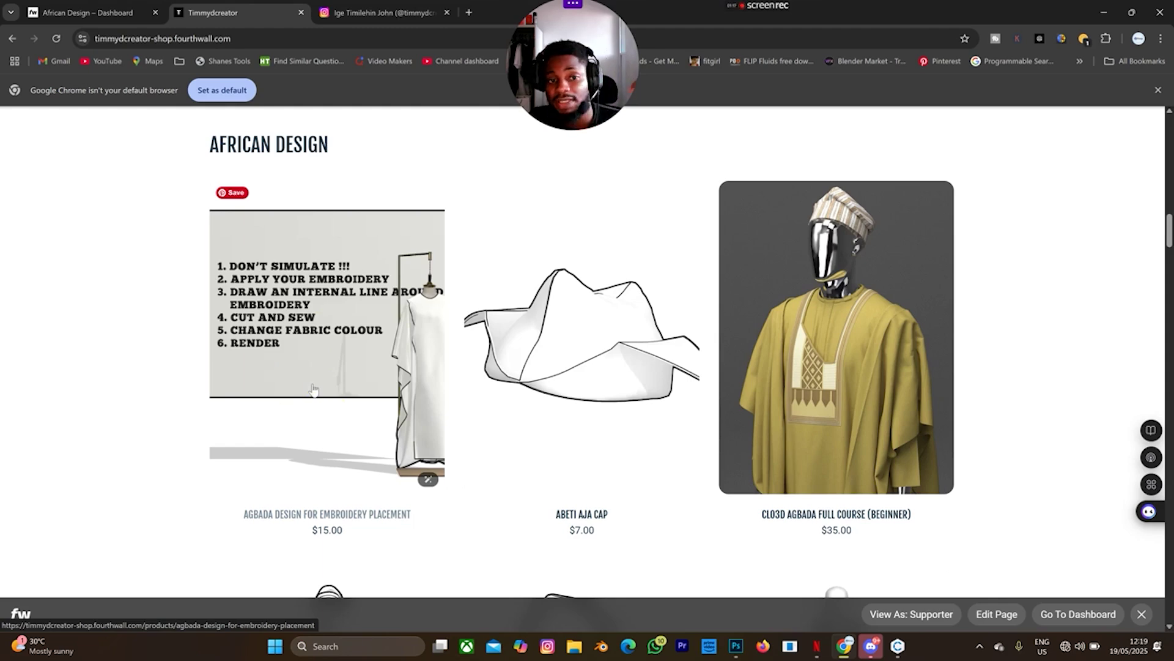
- Switch to the CLO project E10.zprj and load the Rif fss black311 image from Downloads as a graphic
click(898, 646)
scroll(299, 266, down, 5)
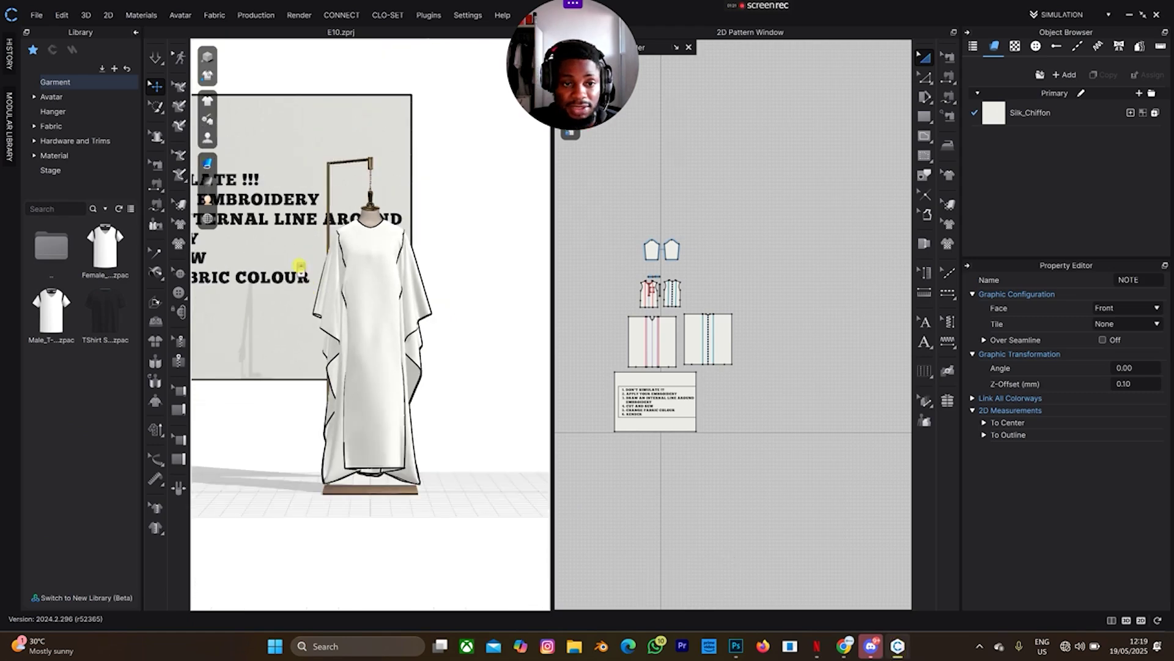
scroll(303, 267, down, 1)
middle_drag(356, 279, 394, 286)
middle_drag(317, 258, 306, 264)
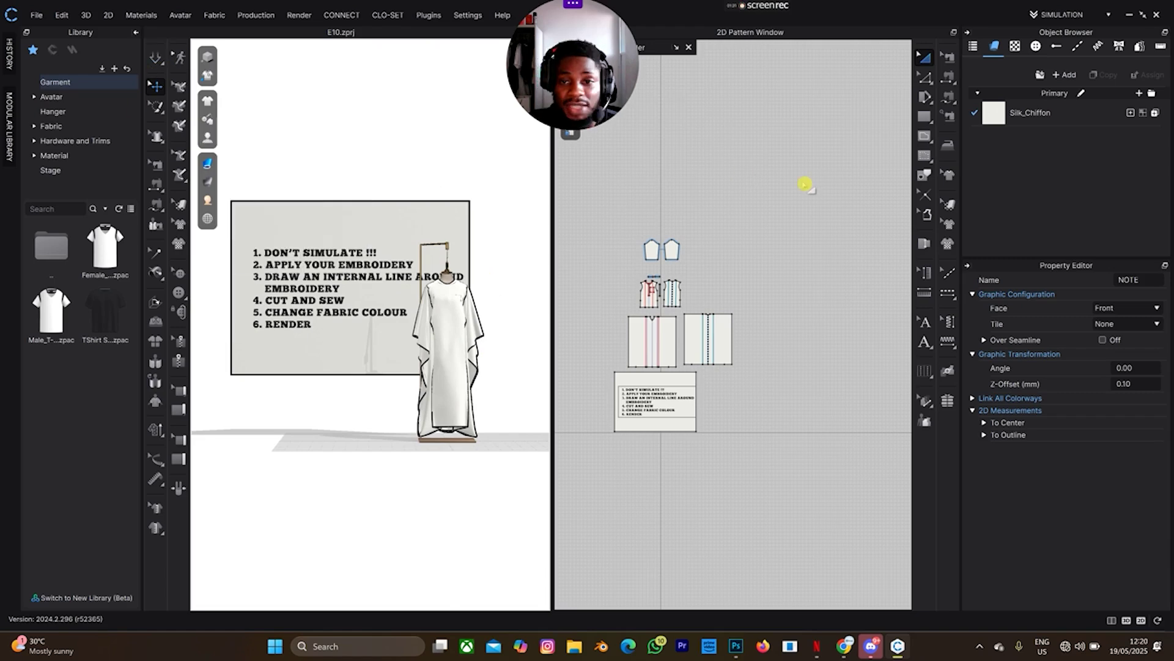
click(947, 247)
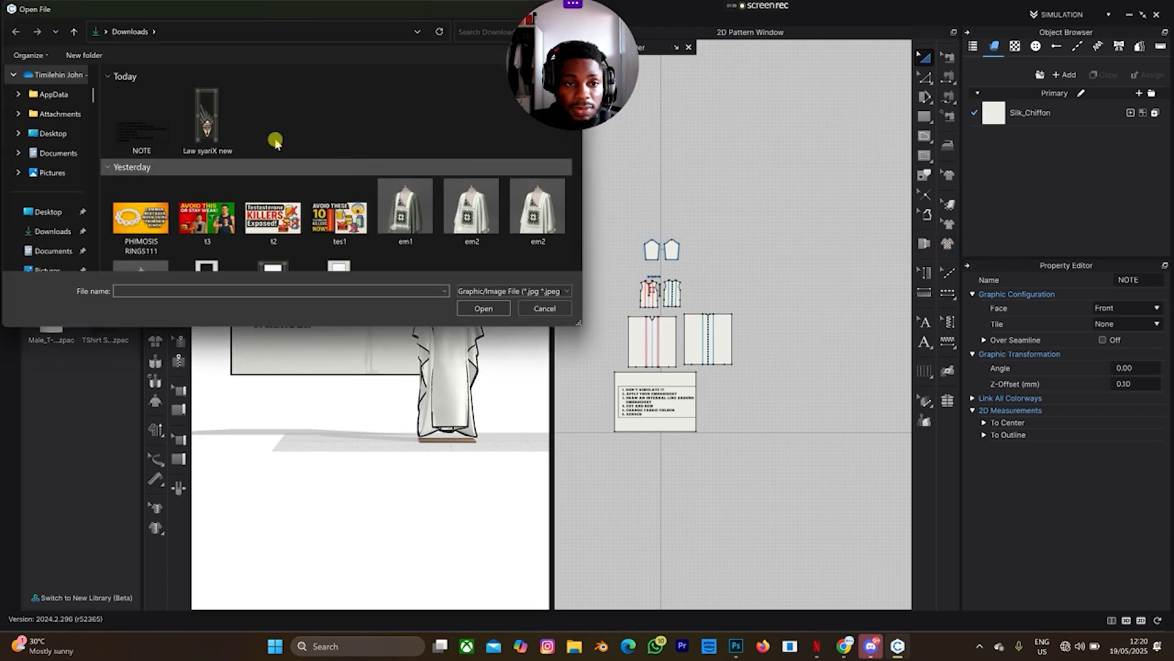
scroll(405, 228, down, 3)
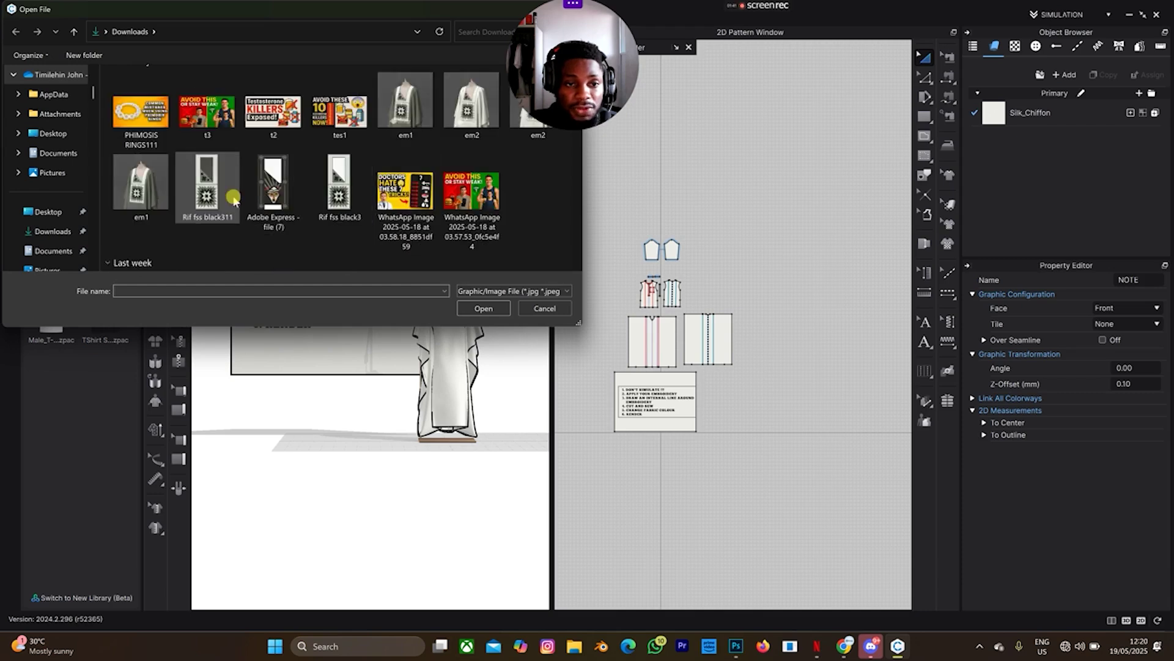
click(214, 193)
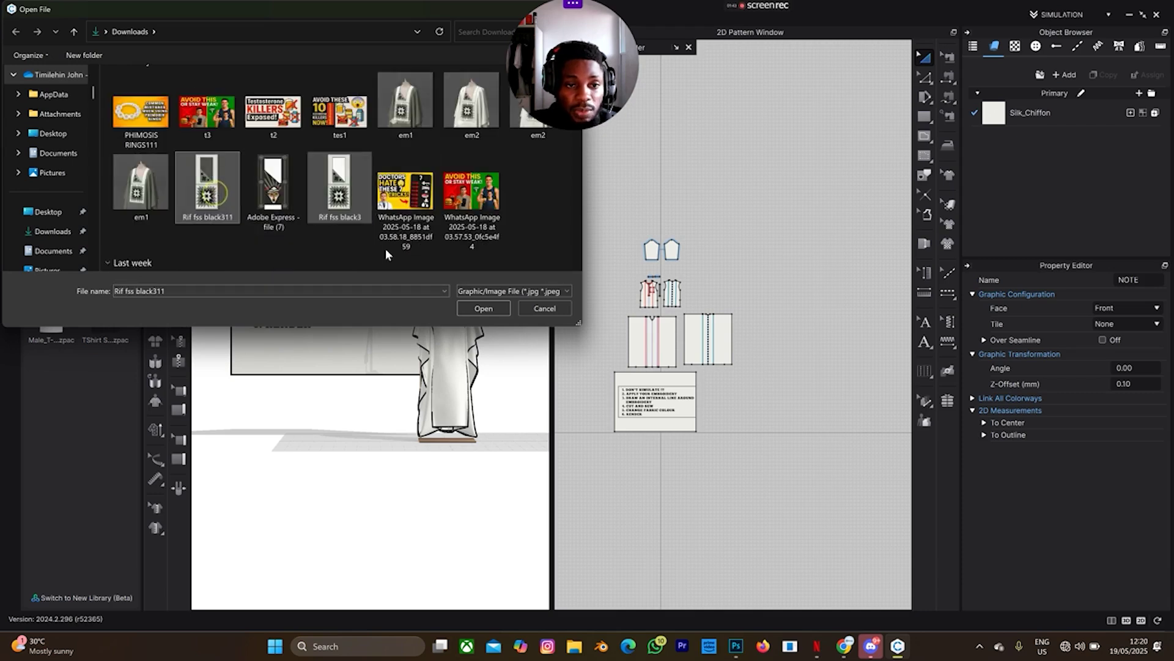
click(483, 308)
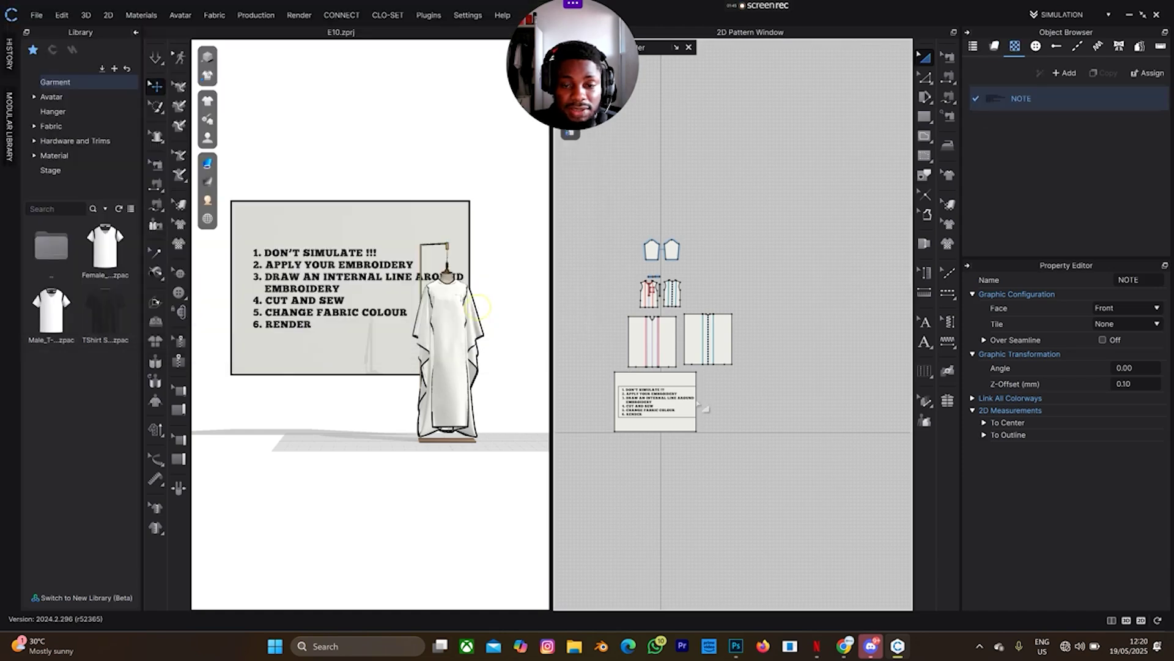
- Place the embroidery graphic on the large front panel just below the neckline, sized 248.2 by 610.1 mm
scroll(706, 321, up, 10)
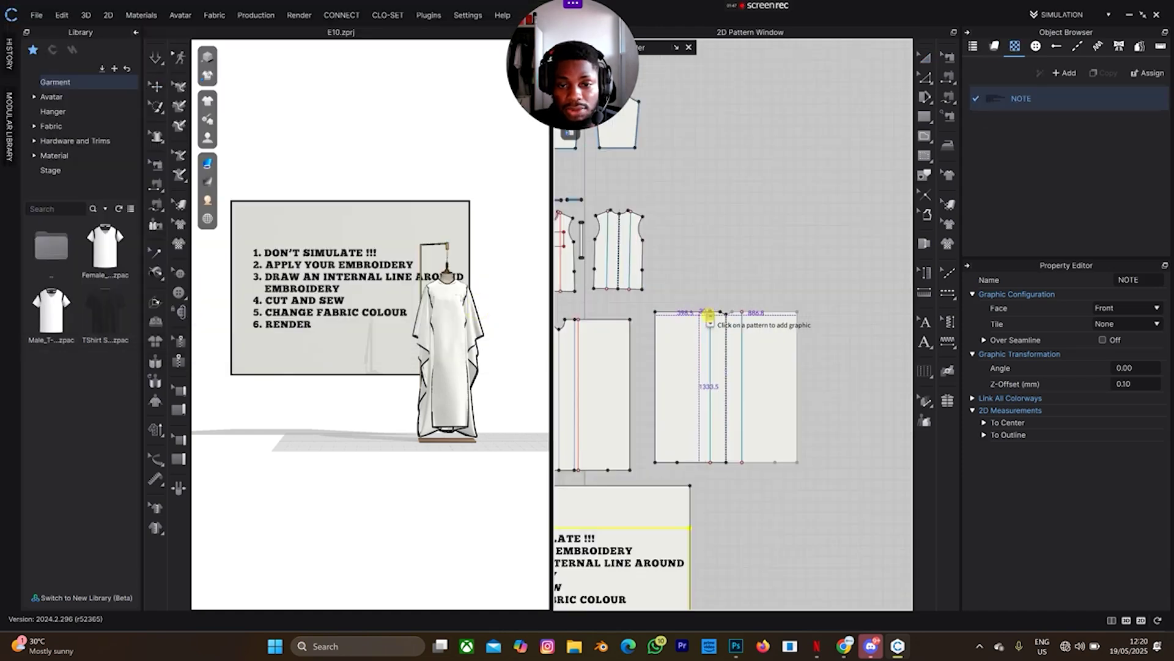
scroll(698, 342, down, 8)
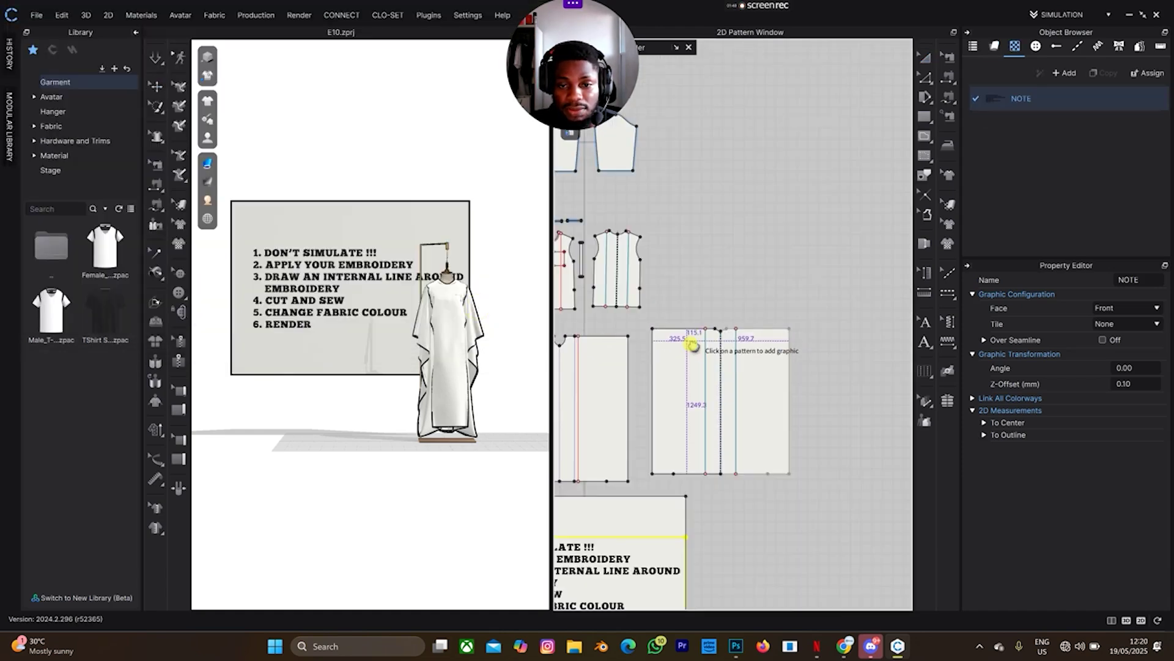
scroll(699, 344, up, 5)
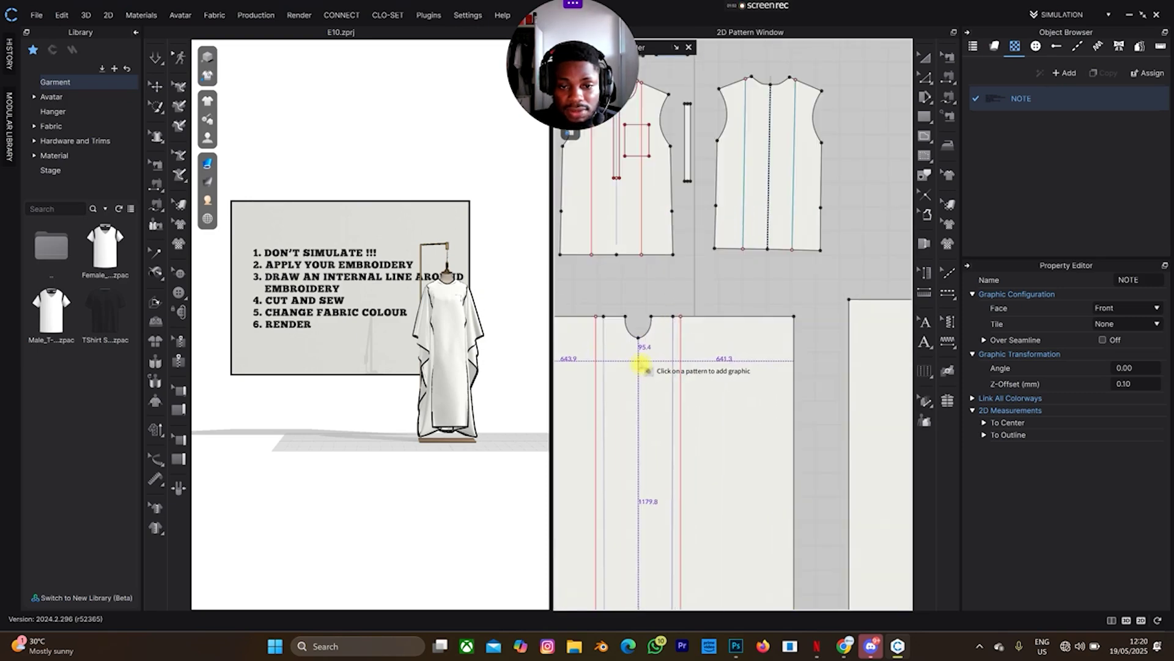
click(640, 366)
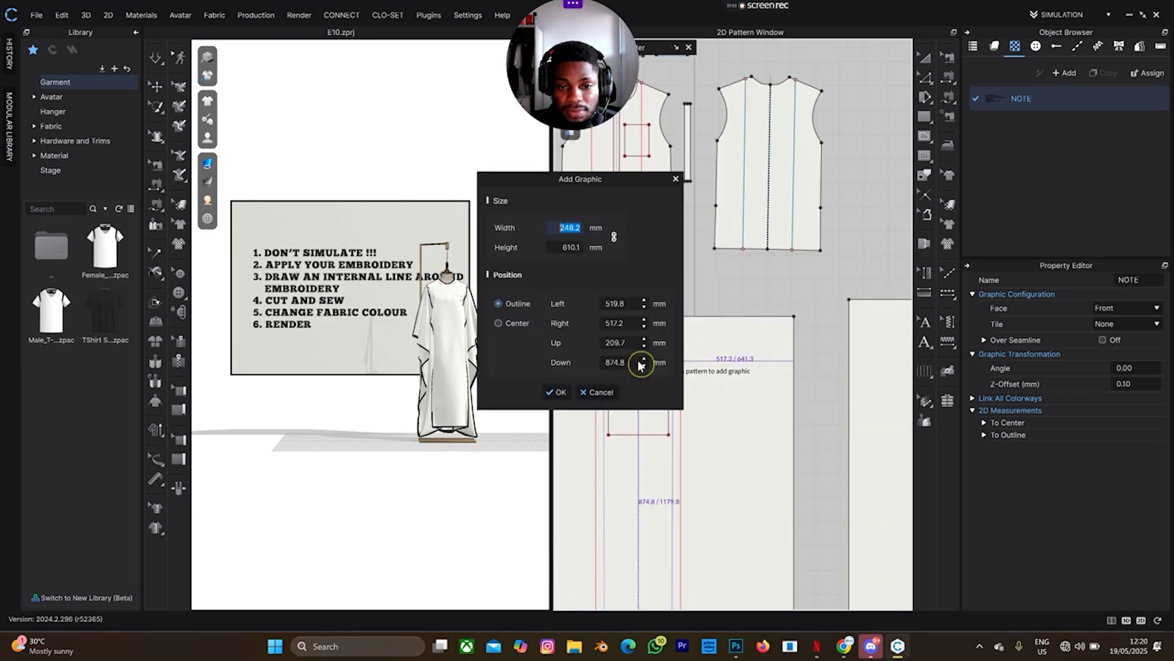
click(558, 393)
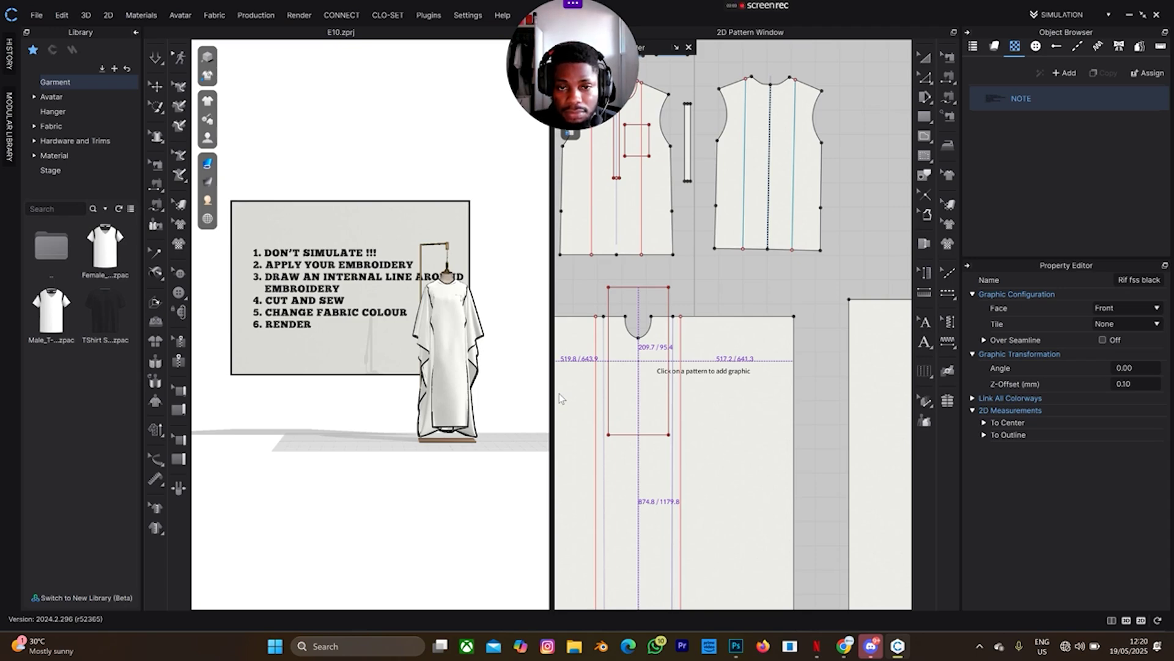
click(559, 394)
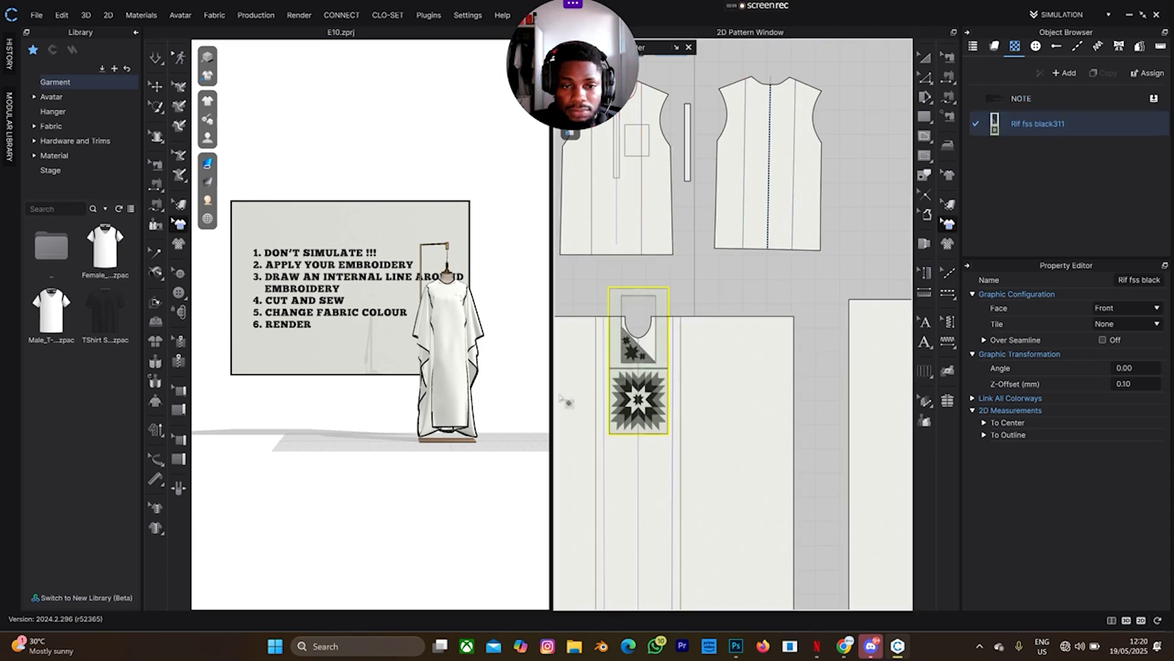
- Move the embroidery graphic down along the front panel's centre line so its inner frame surrounds the neckline
scroll(612, 370, up, 3)
scroll(613, 371, up, 2)
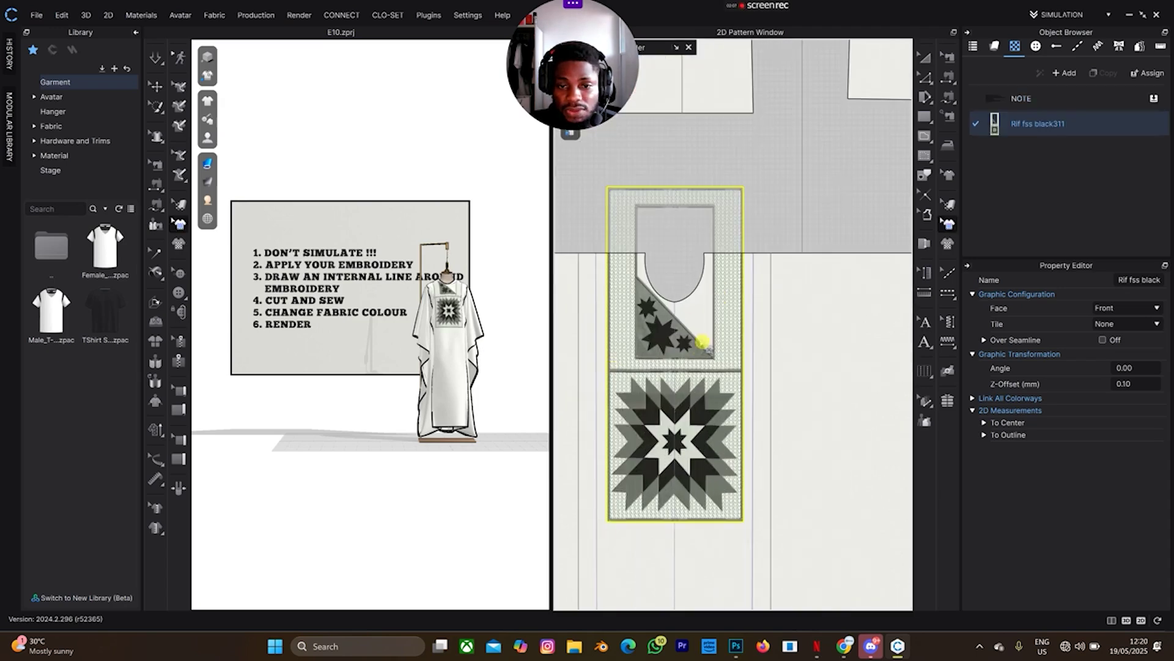
drag(695, 353, 696, 384)
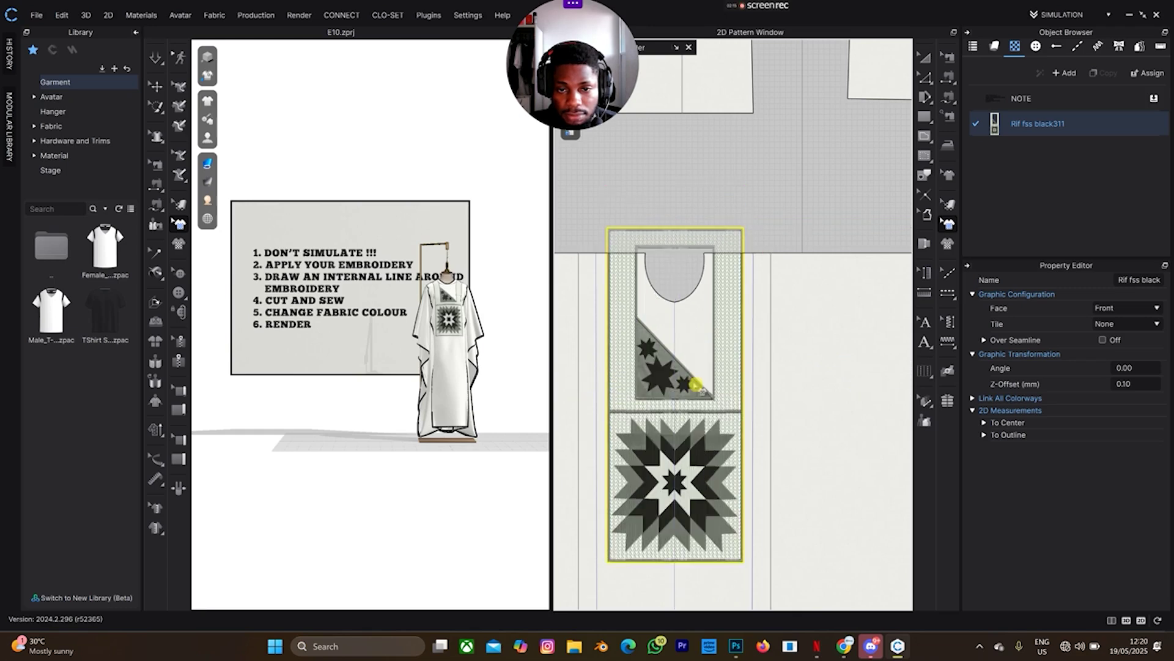
scroll(697, 379, up, 5)
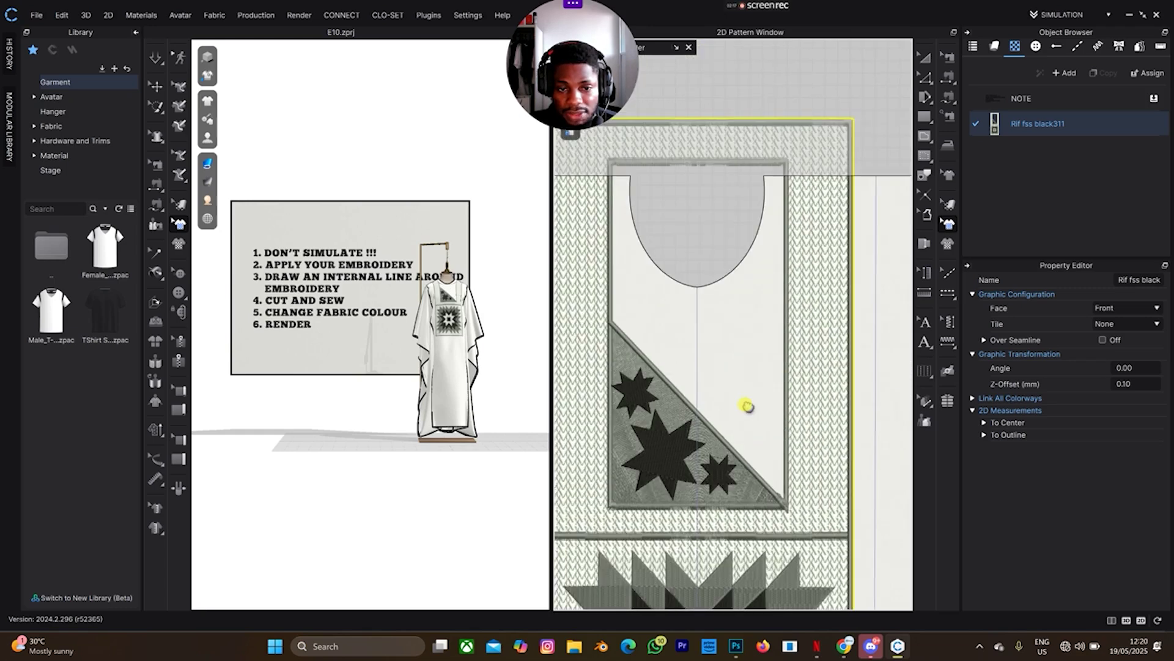
scroll(442, 298, up, 5)
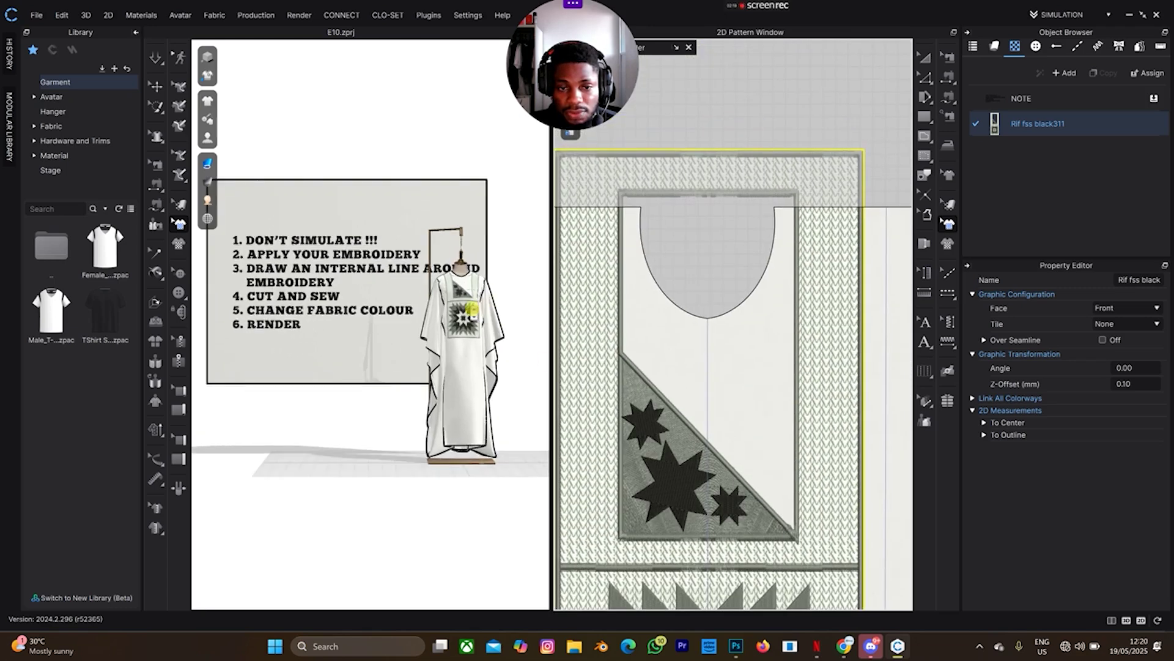
scroll(392, 309, down, 5)
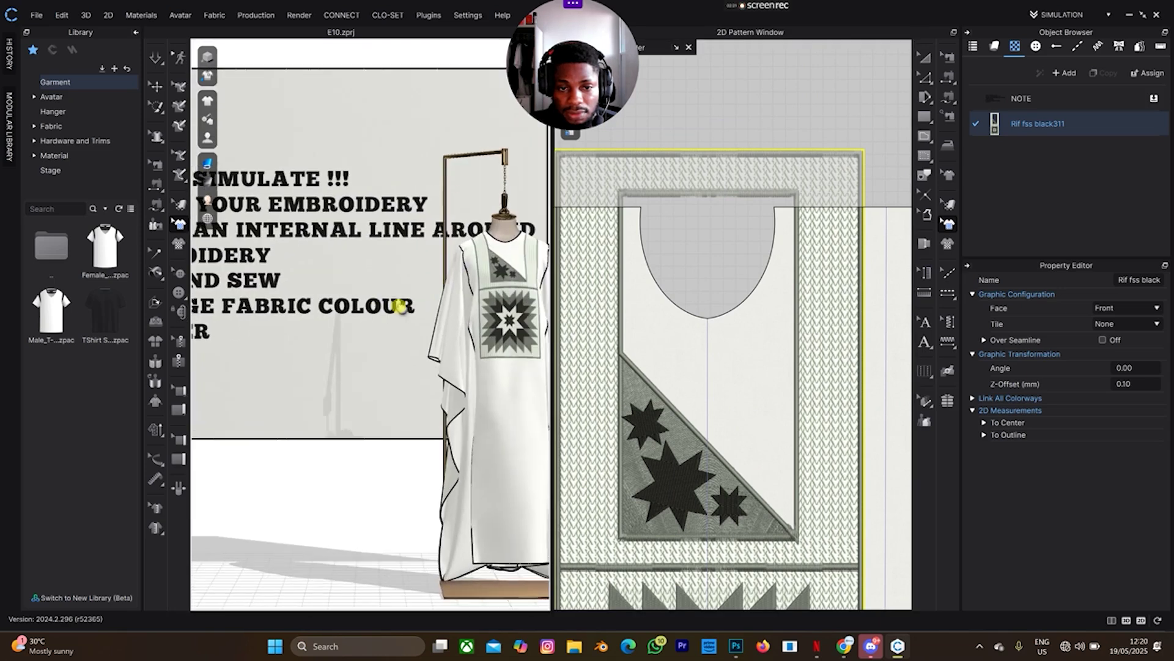
middle_drag(389, 311, 389, 312)
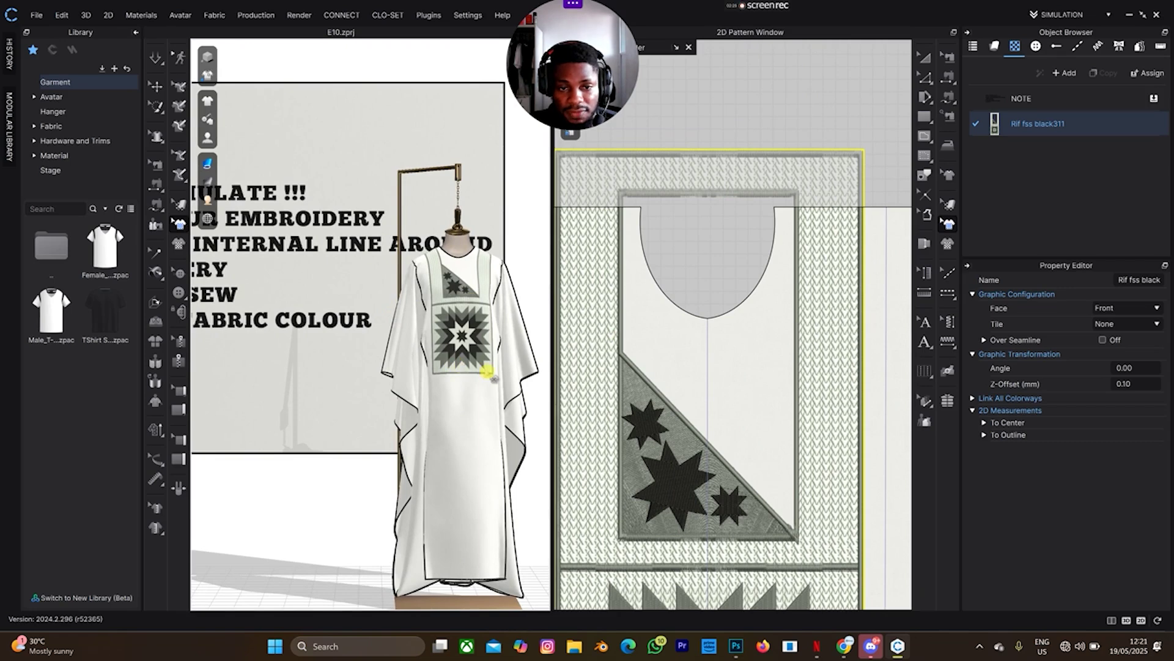
- Paste a copy of the embroidery graphic onto the large back panel, centred at its neckline
scroll(715, 483, down, 8)
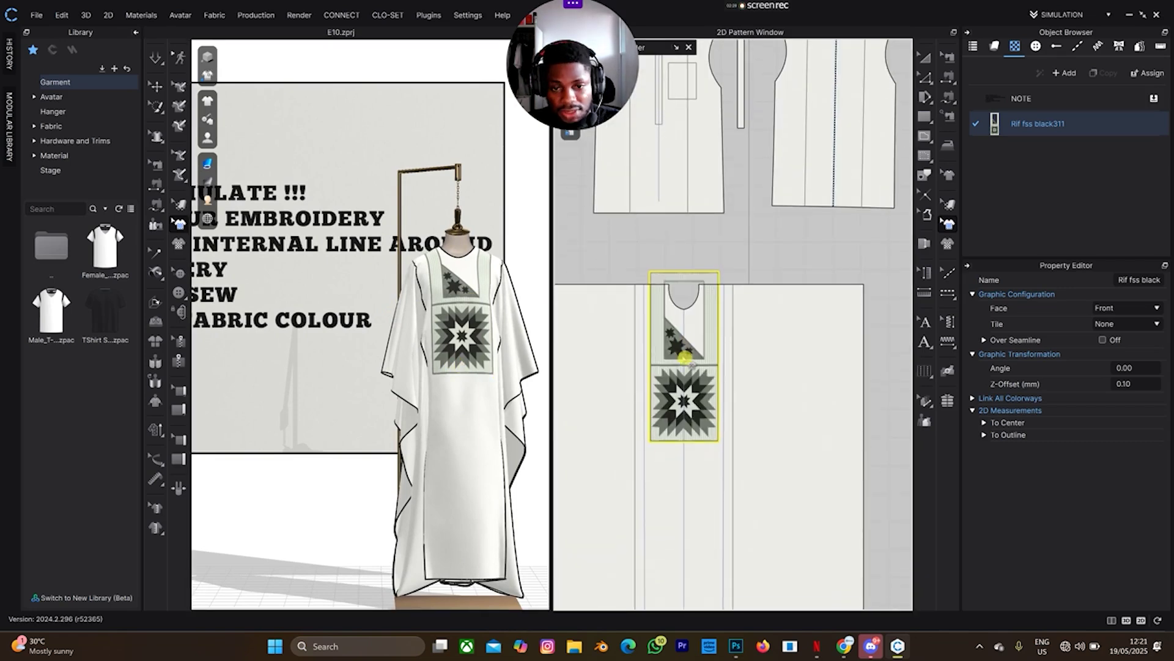
scroll(791, 306, down, 5)
middle_drag(710, 314, 587, 318)
middle_drag(745, 308, 699, 309)
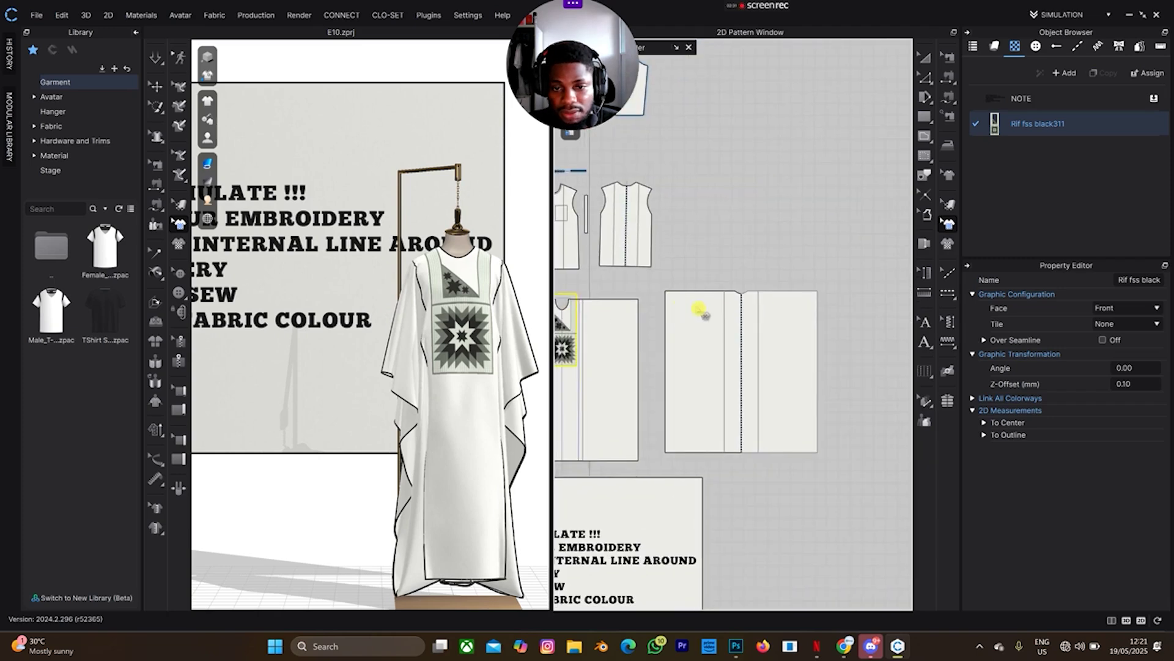
key(z)
drag(747, 314, 746, 319)
scroll(751, 324, up, 5)
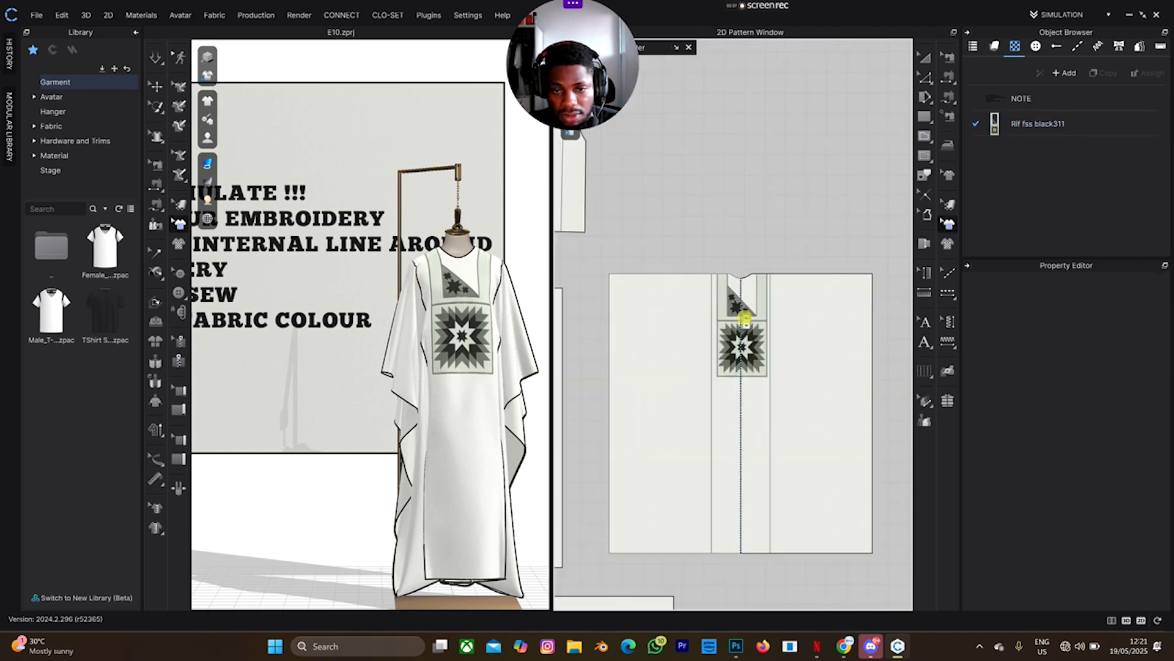
- Flip the back panel's graphic vertically and move it up until only its border strip frames the back neckline
right_click(754, 330)
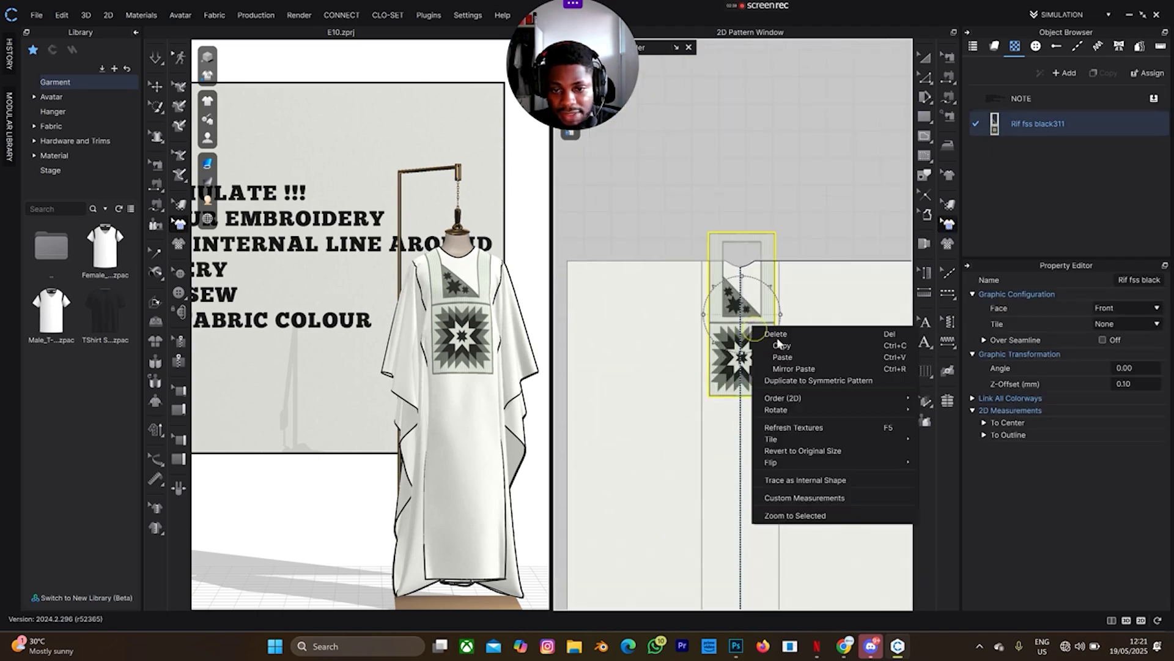
mouse_move(866, 465)
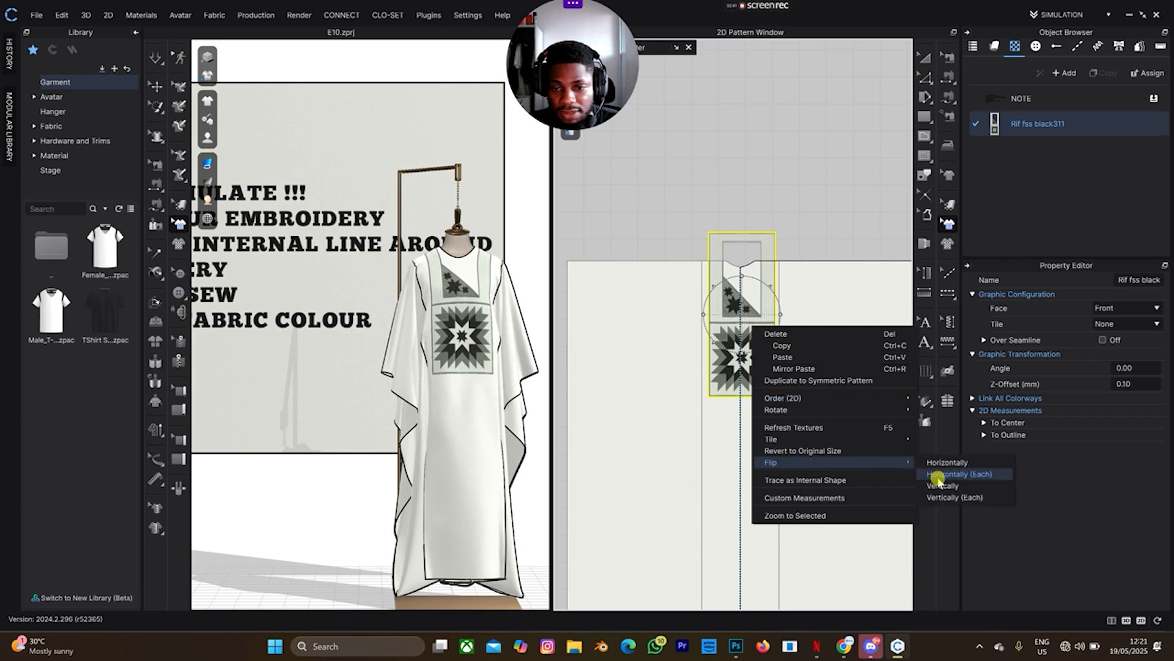
click(939, 483)
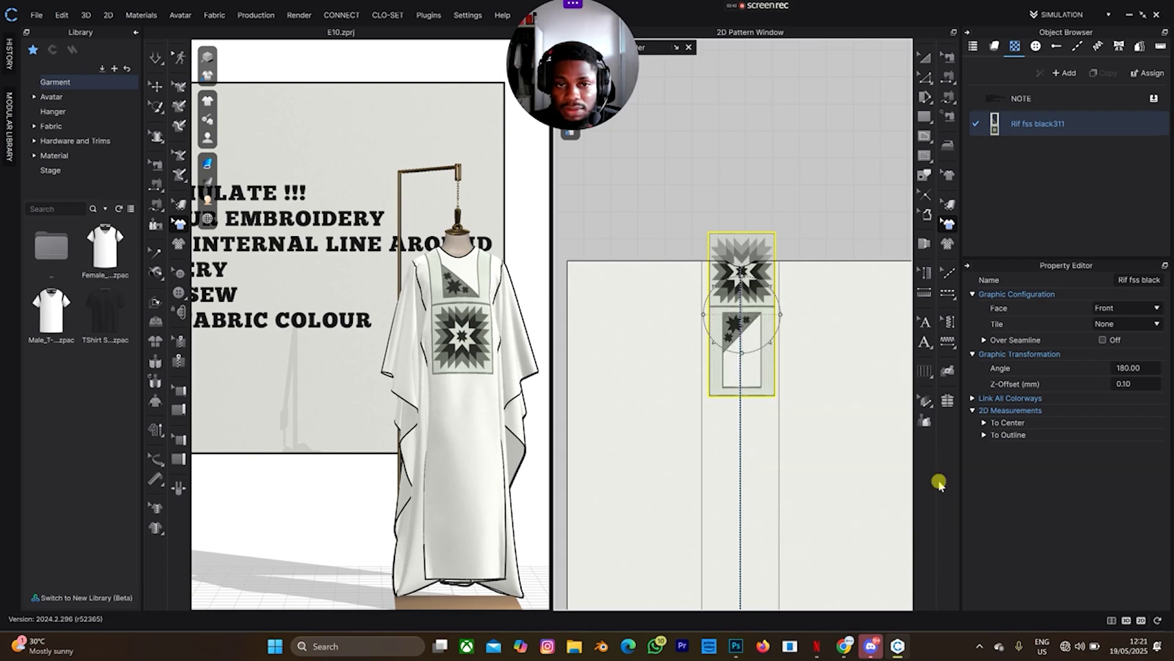
scroll(758, 308, up, 4)
drag(739, 302, 738, 154)
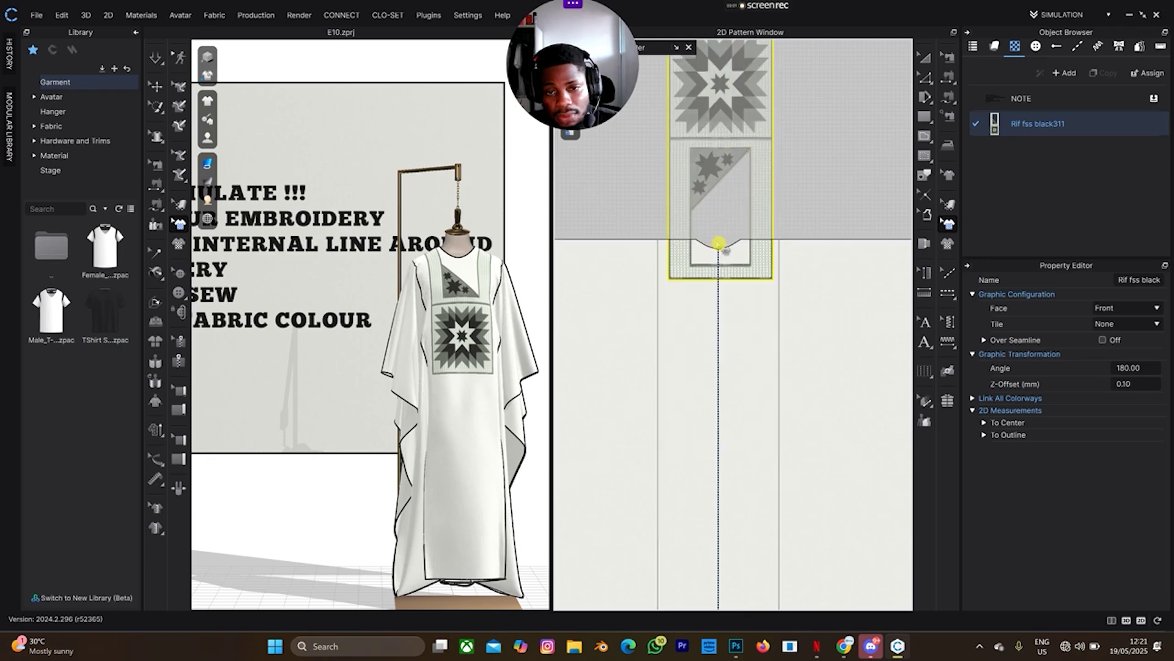
scroll(720, 245, up, 3)
drag(709, 333, 701, 329)
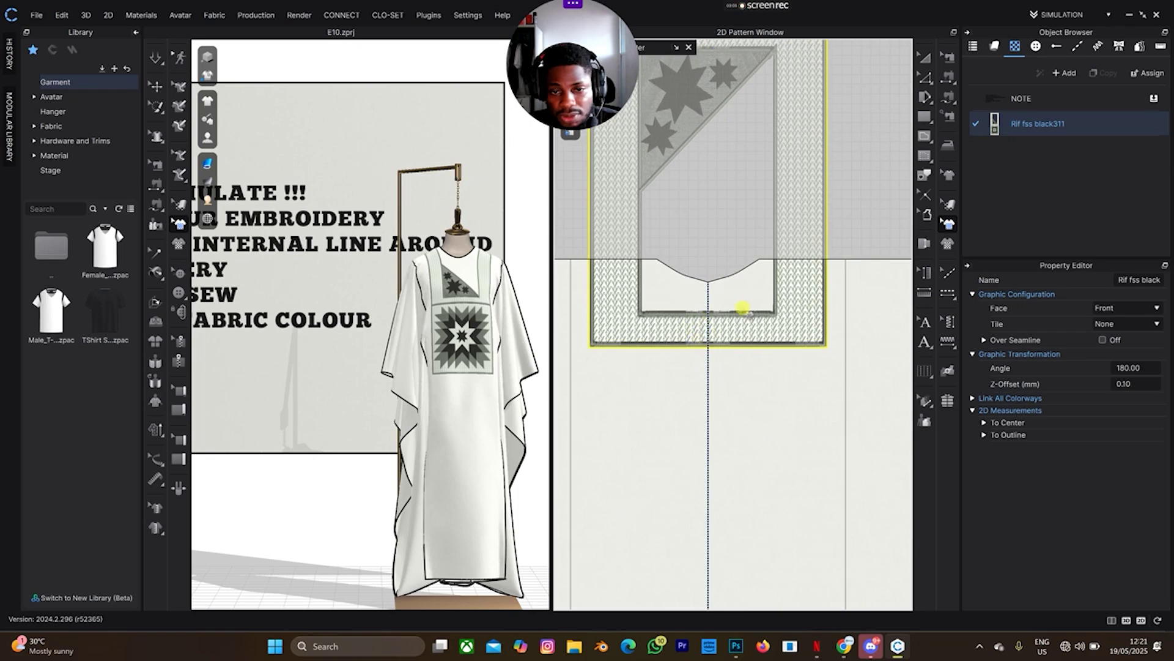
- Check the shoulder seam in 3D and raise the back graphic slightly so its border sits closer to the neckline
right_drag(427, 292, 514, 304)
scroll(512, 306, up, 6)
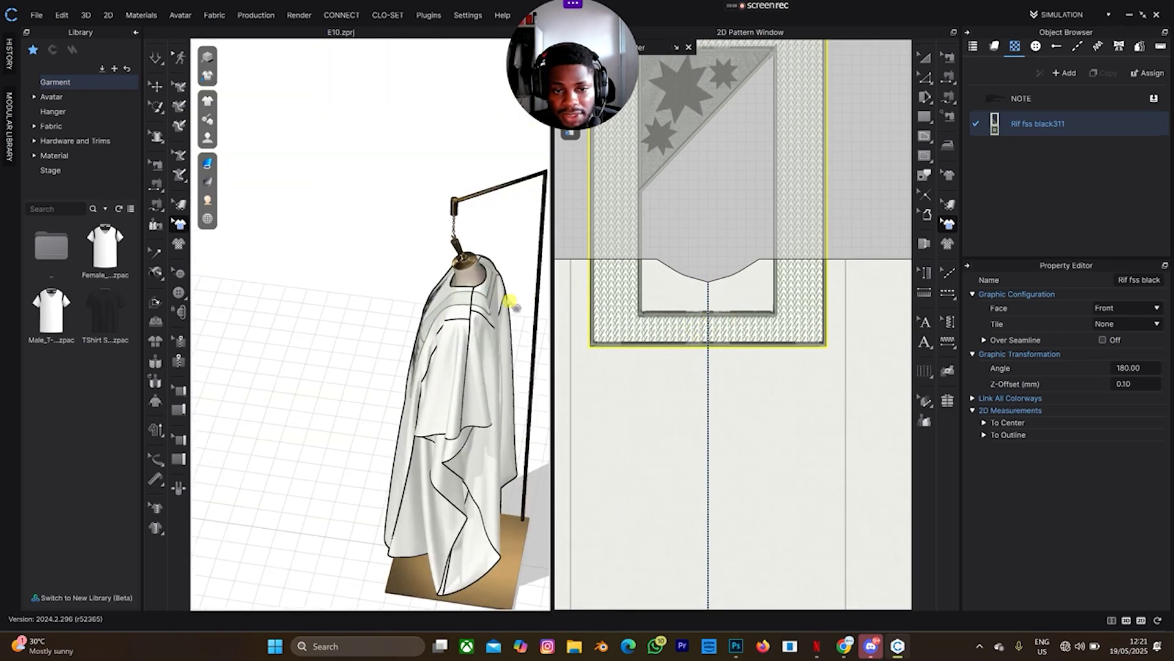
mouse_move(414, 359)
right_down()
mouse_move(393, 372)
mouse_move(406, 402)
mouse_move(432, 359)
right_up()
scroll(433, 359, up, 5)
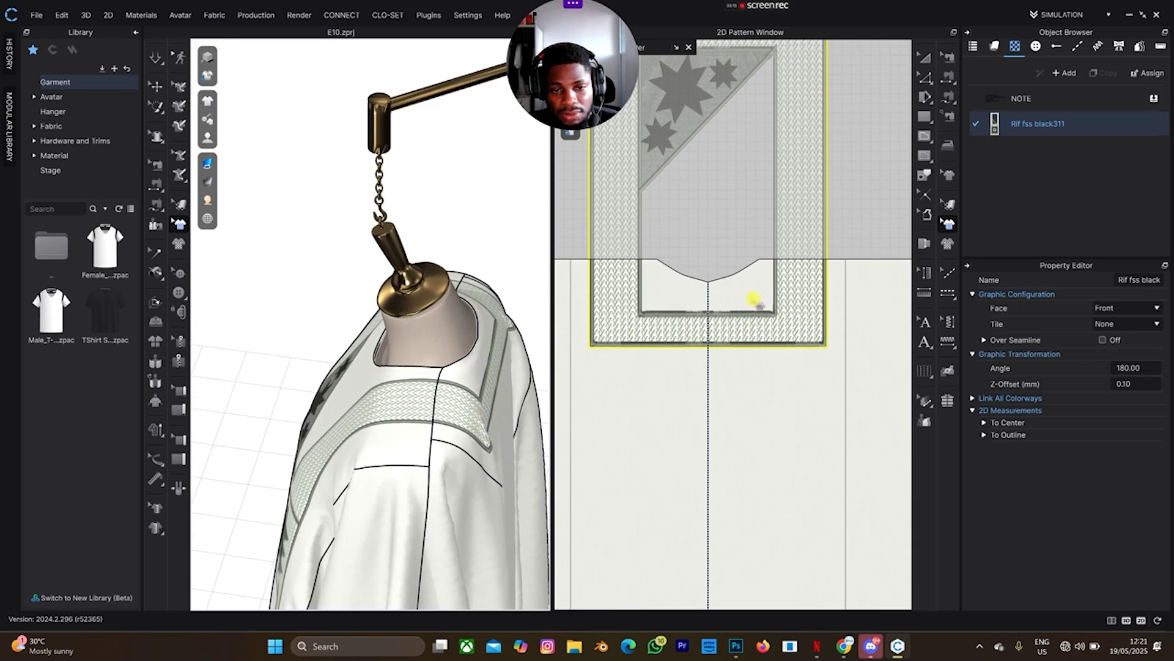
click(747, 330)
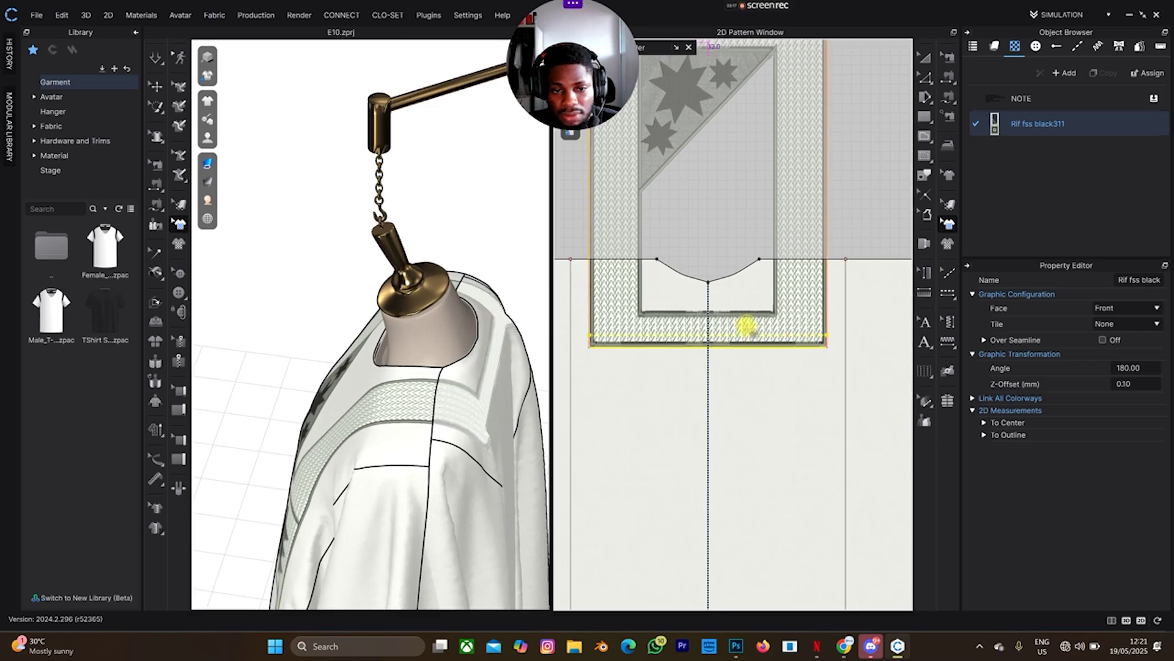
drag(746, 319, 747, 318)
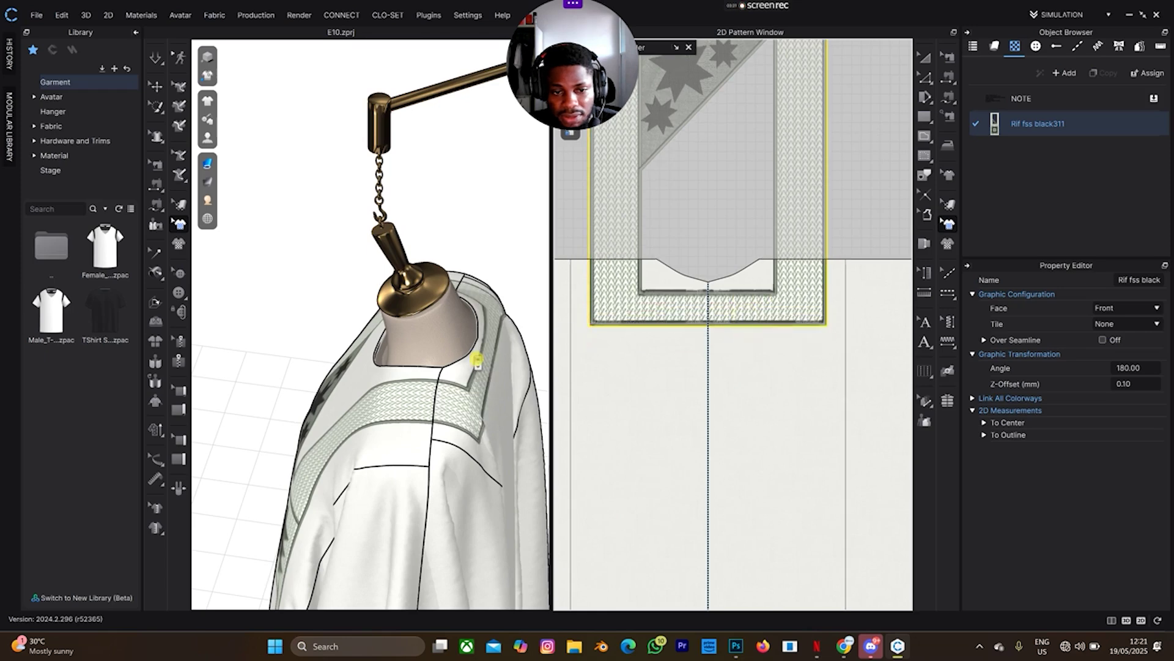
scroll(478, 362, up, 3)
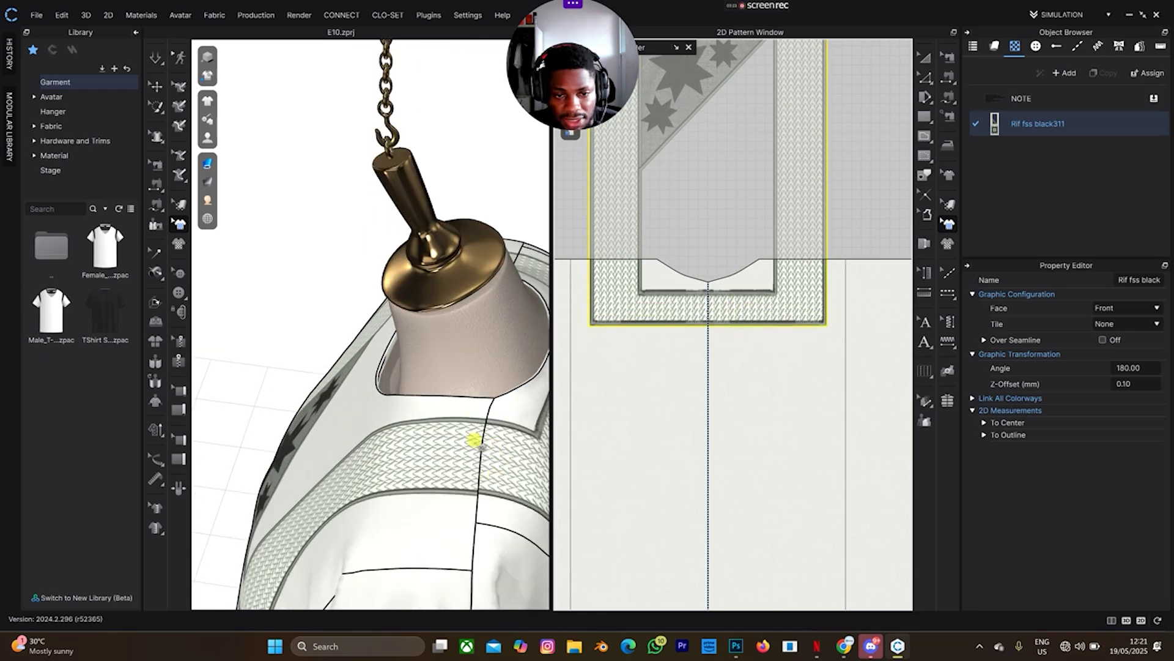
scroll(471, 432, down, 6)
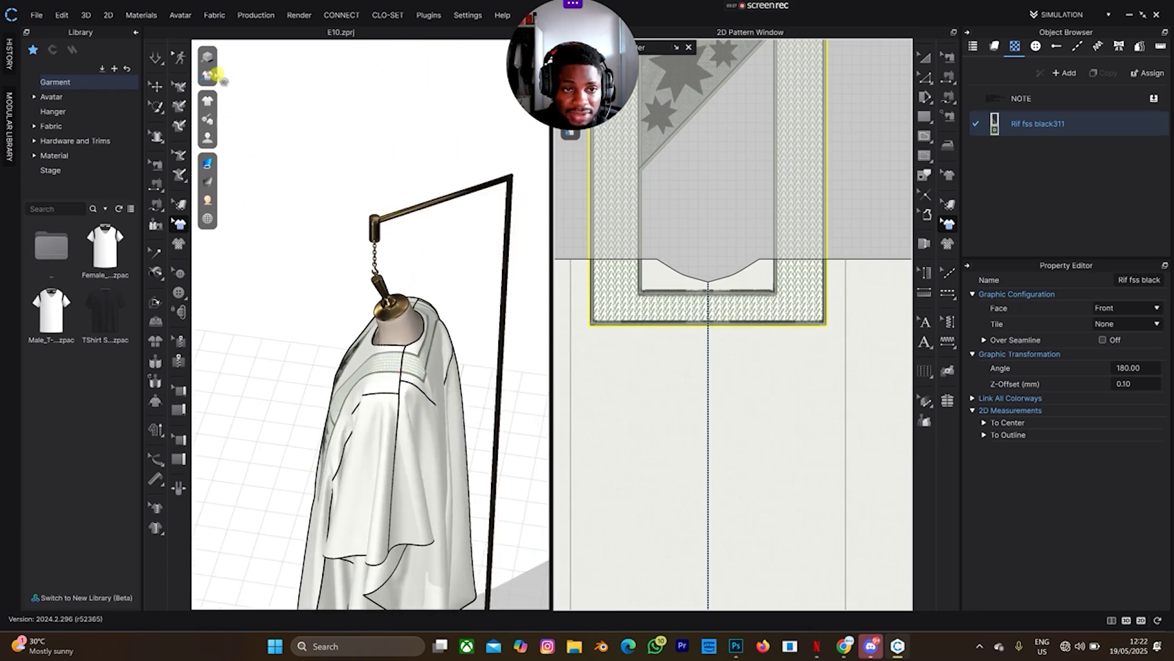
- Turn off the thick outline display on the 3D garment and turn the view to its front
click(209, 77)
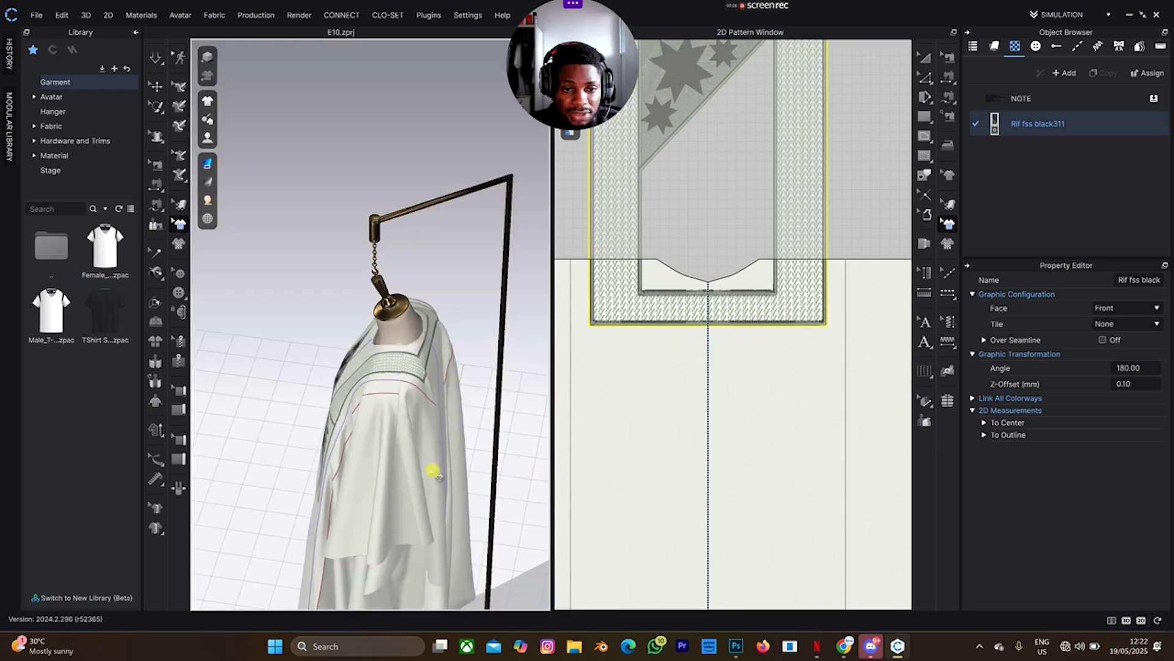
right_drag(398, 422, 480, 407)
scroll(776, 377, down, 5)
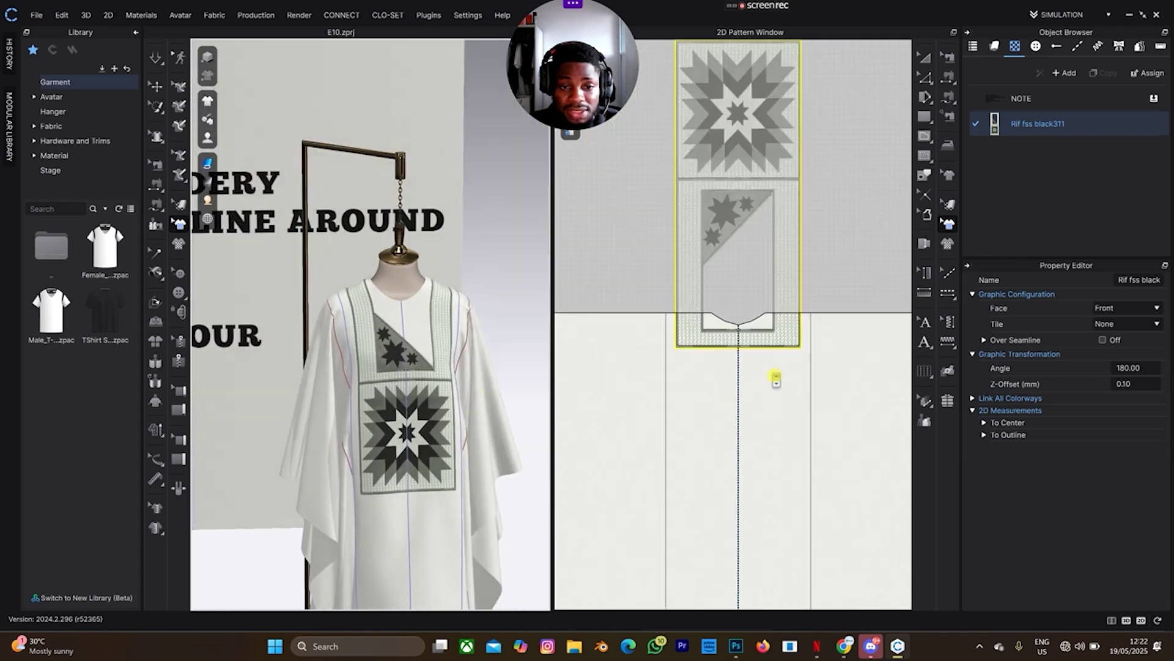
- Draw an internal line about 576 mm long on the front panel, following the embroidery's inner edges and the triangle's diagonal
middle_drag(745, 400, 930, 359)
middle_drag(714, 375, 943, 383)
scroll(769, 406, down, 2)
scroll(673, 434, up, 1)
middle_drag(618, 454, 767, 428)
scroll(673, 435, up, 3)
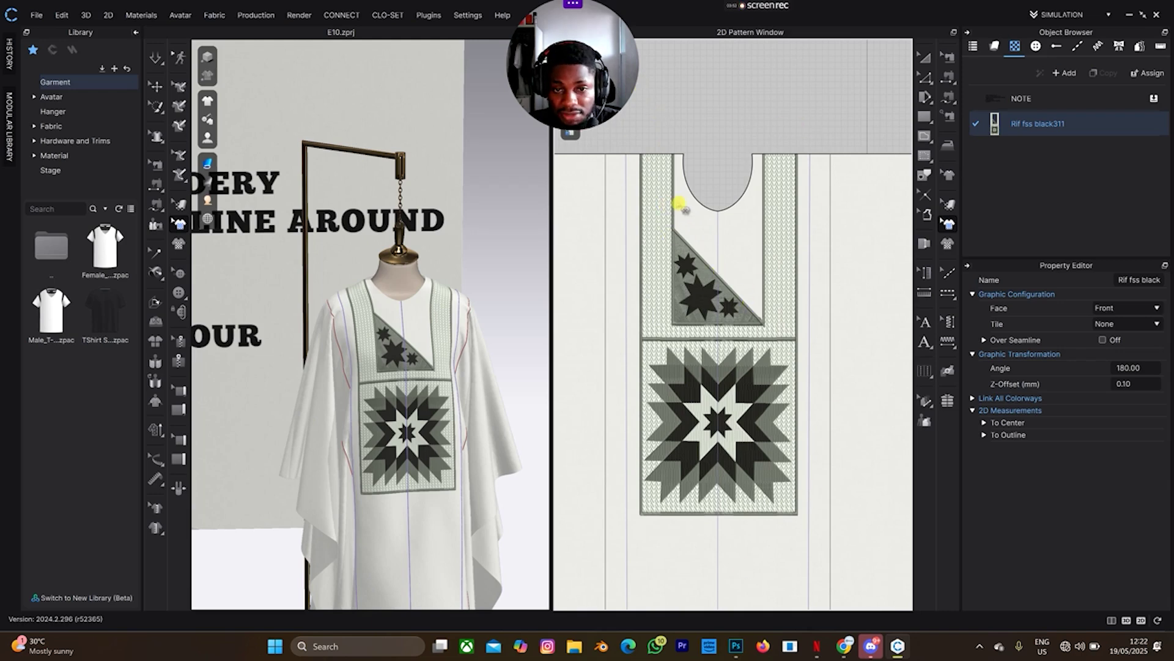
key(g)
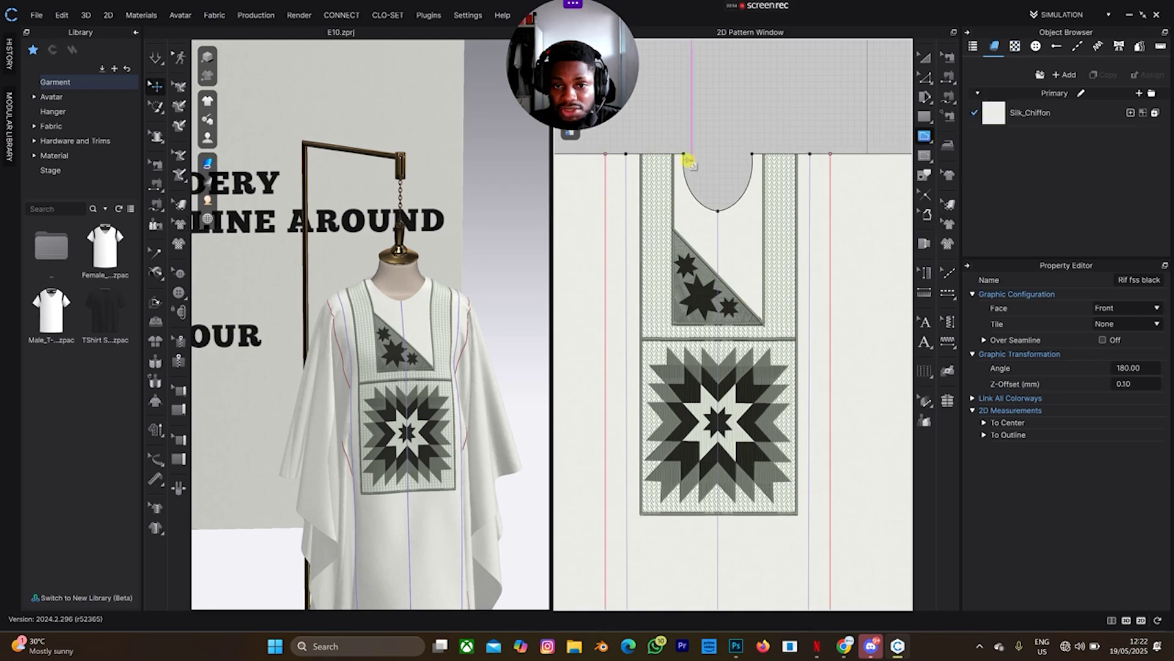
scroll(679, 162, up, 2)
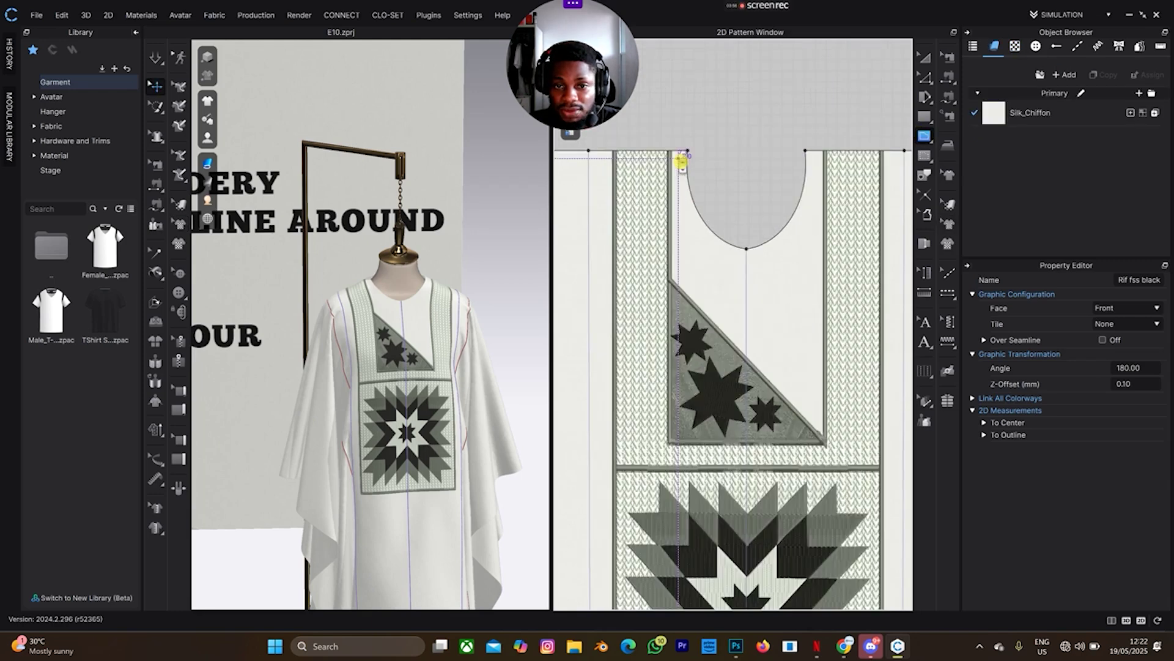
scroll(679, 160, up, 1)
click(670, 149)
click(671, 310)
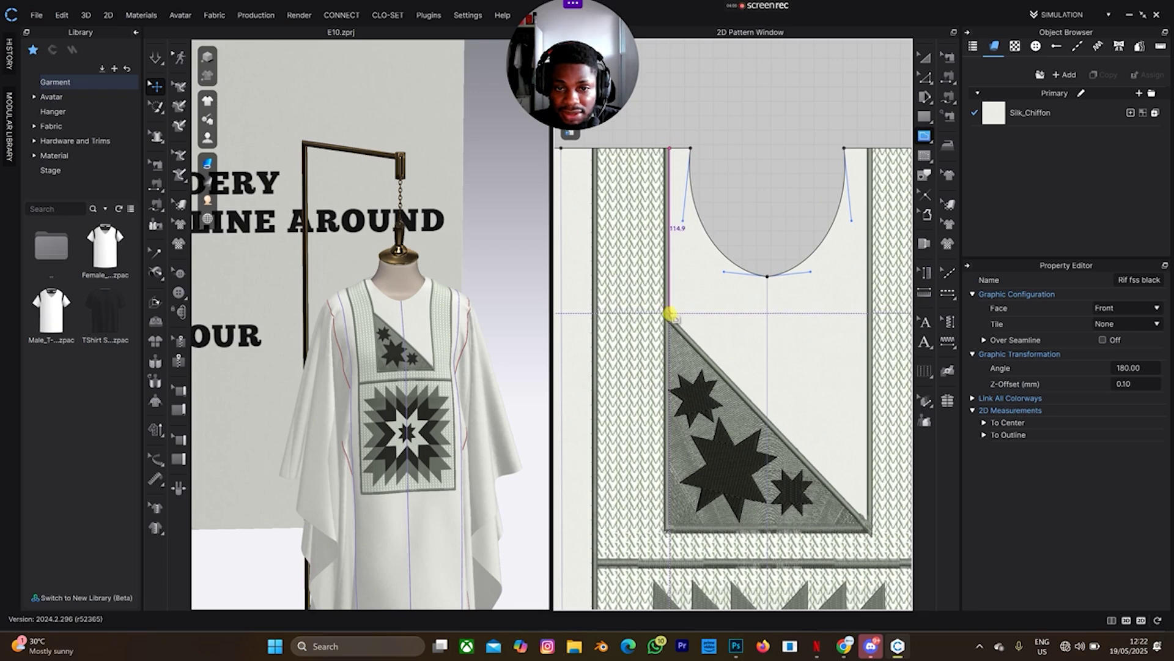
click(670, 315)
click(866, 521)
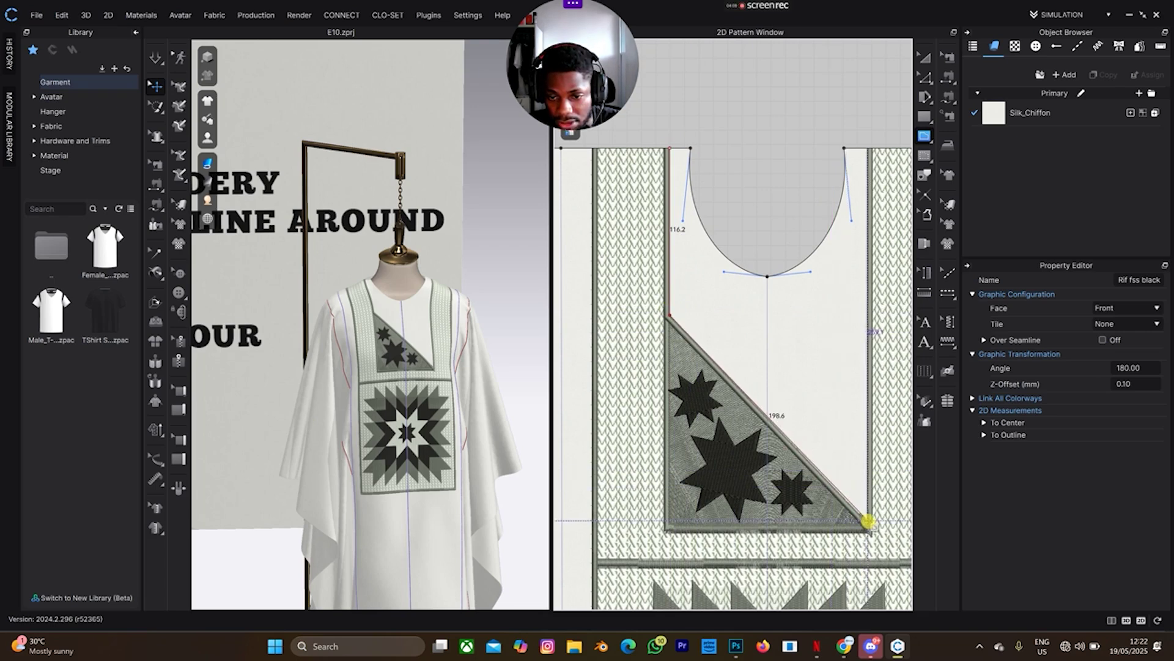
click(868, 521)
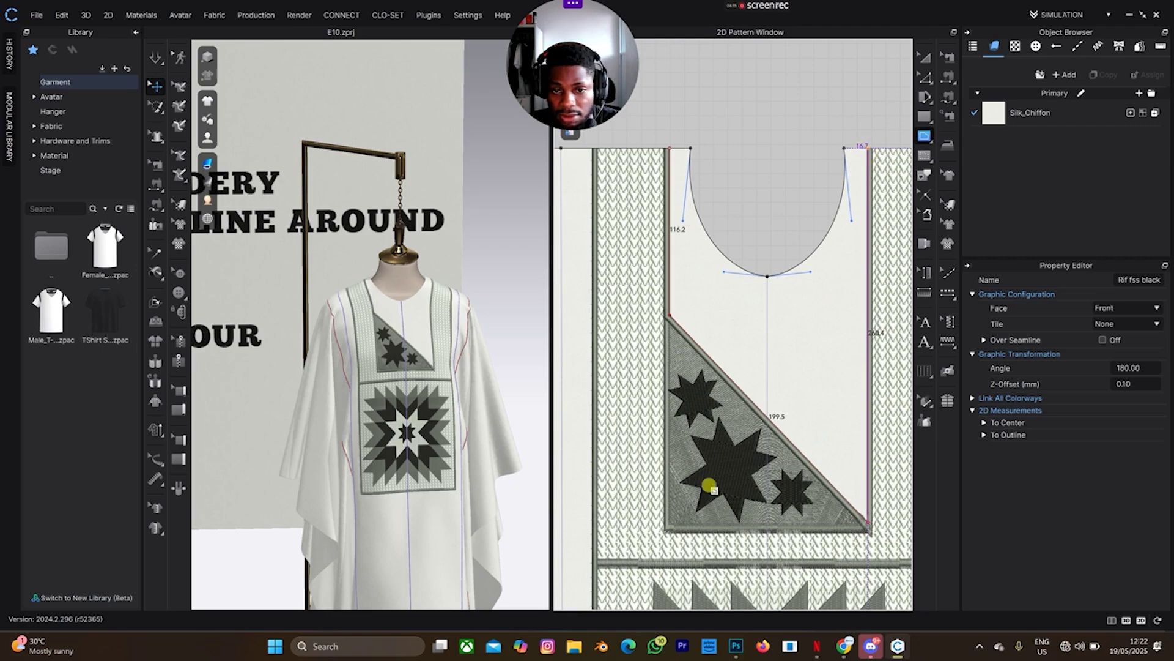
key(Return)
- Draw a three-sided internal line about 1375 mm long around the front embroidery's outer edge, starting and ending at the panel's upper edge
scroll(709, 486, down, 4)
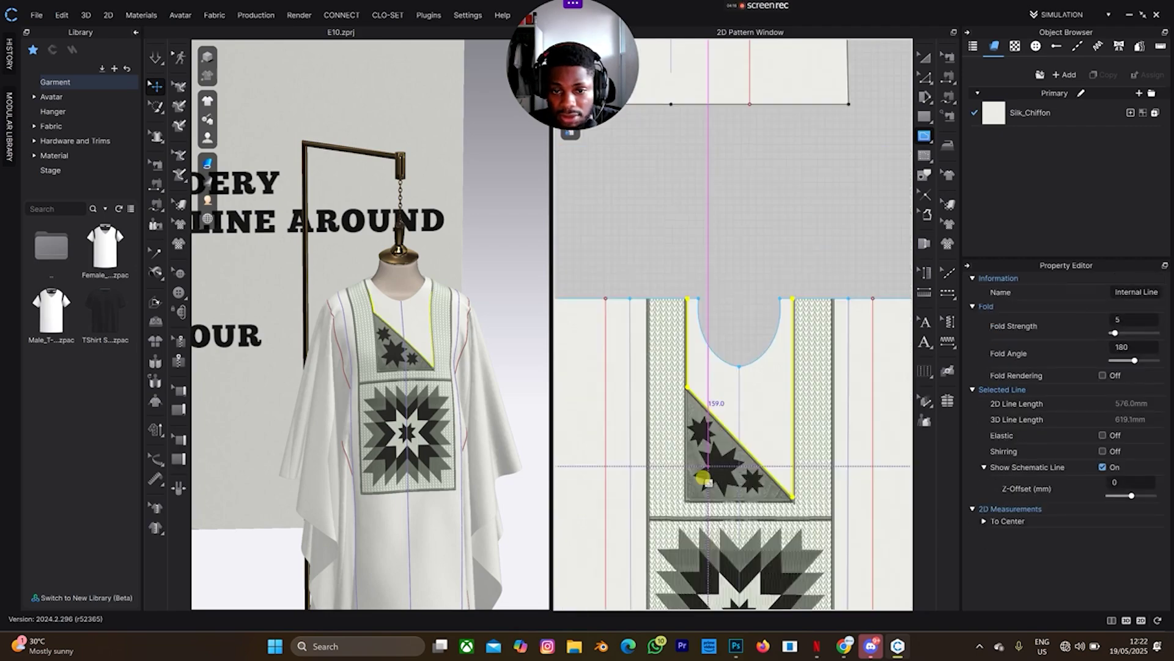
scroll(667, 107, up, 3)
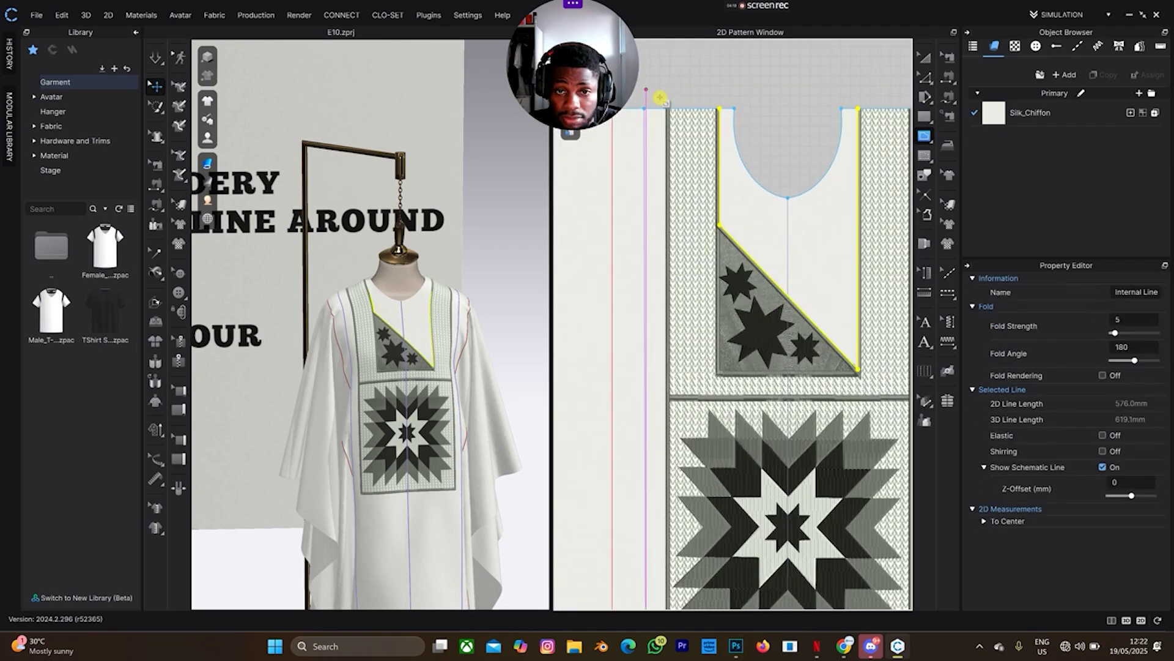
click(667, 109)
middle_drag(650, 417, 633, 121)
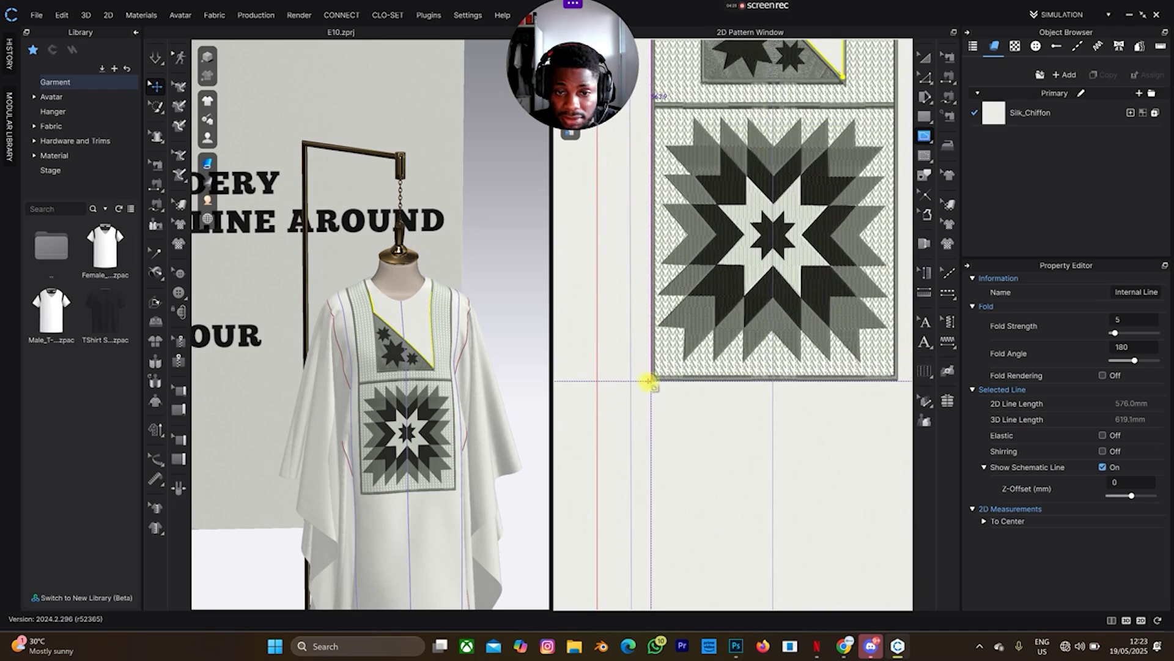
middle_drag(703, 388, 593, 404)
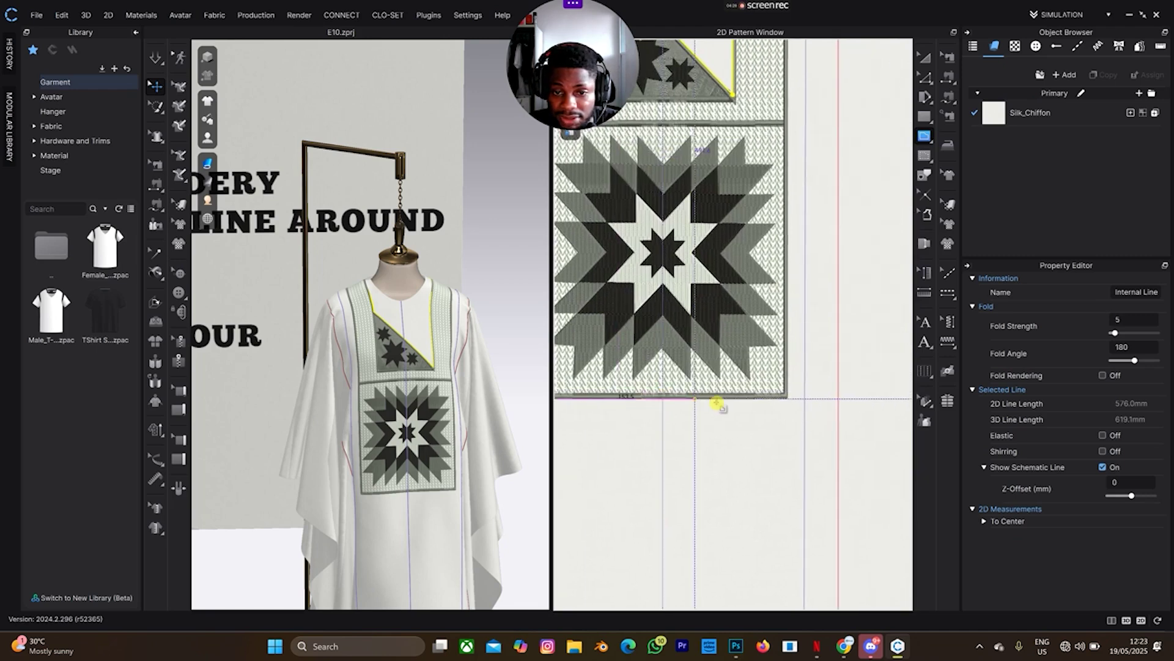
click(788, 398)
middle_drag(789, 222, 788, 451)
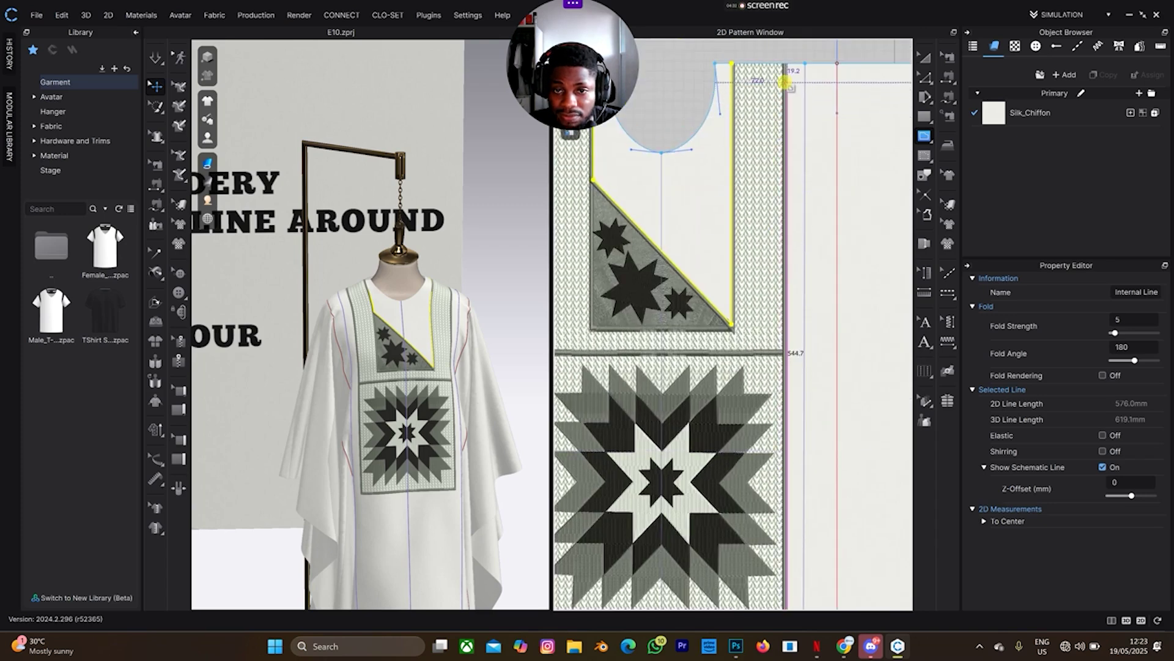
scroll(785, 72, up, 3)
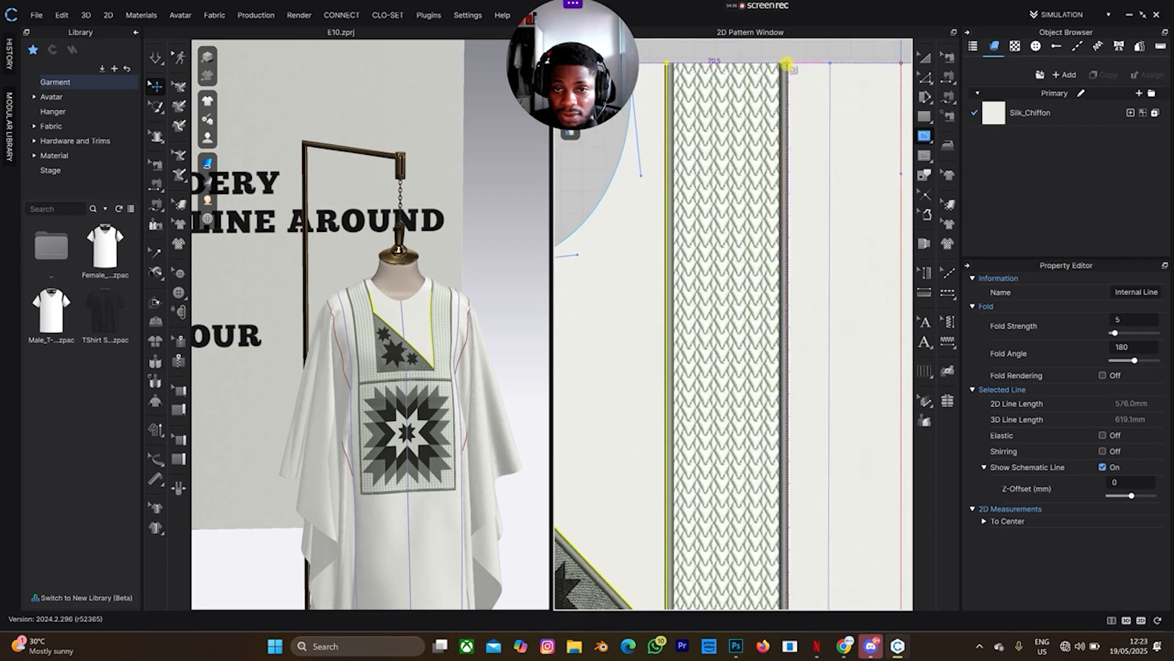
scroll(790, 69, up, 2)
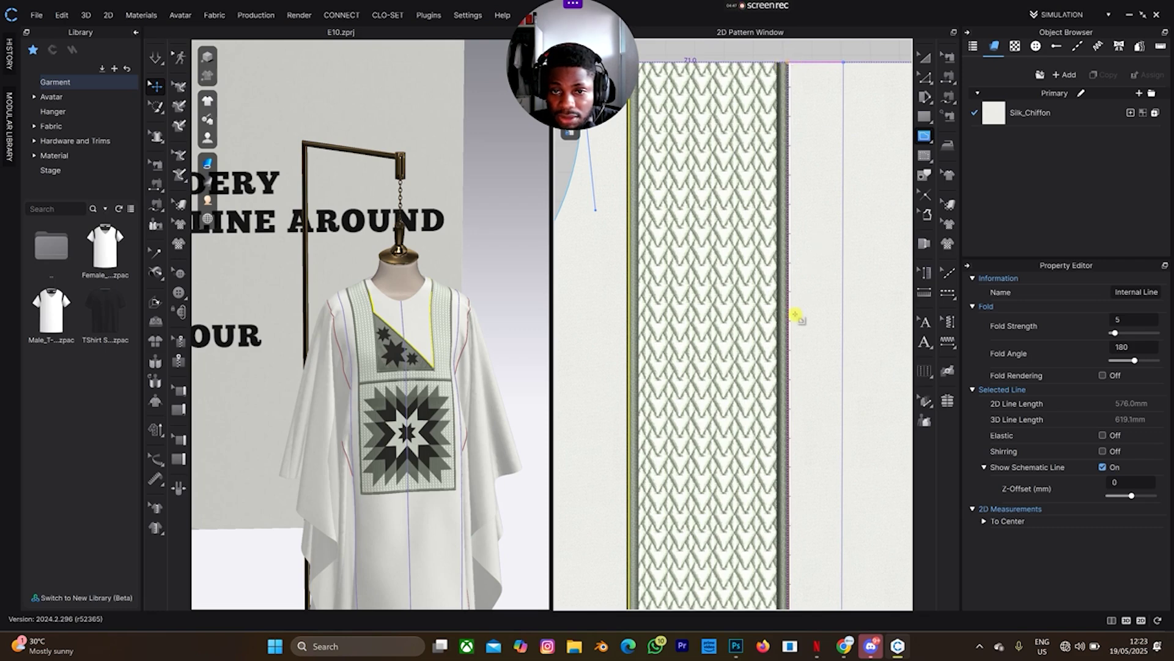
scroll(792, 318, down, 3)
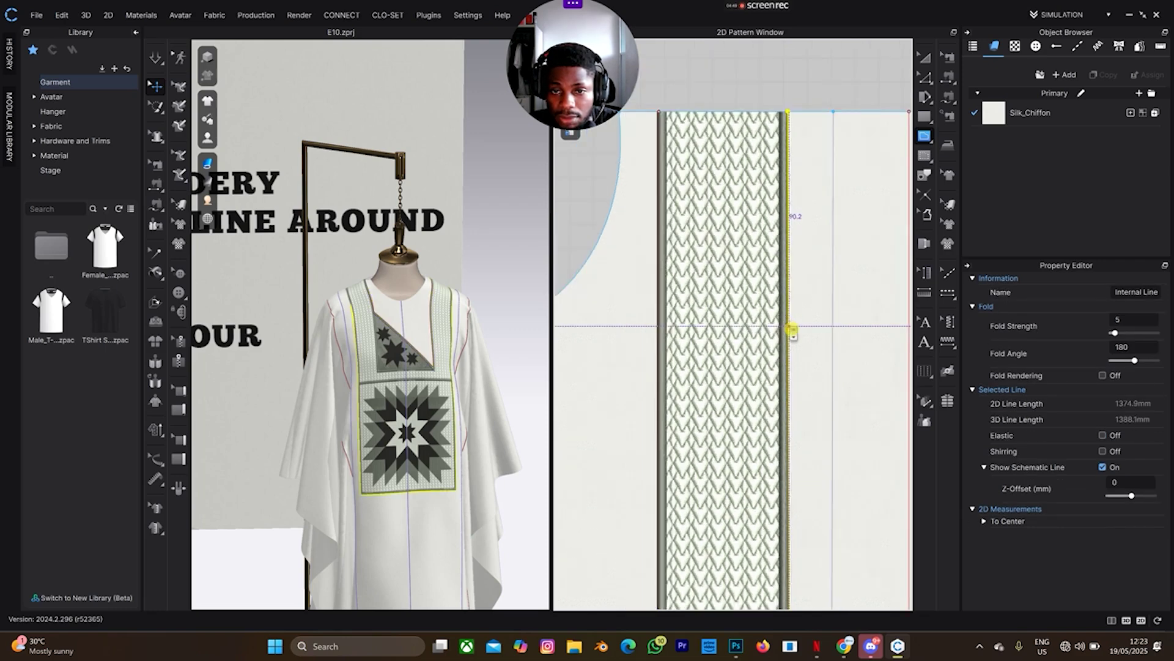
- Cut and sew the front panel along both the inner and outer internal lines around the embroidery
scroll(789, 322, down, 3)
middle_drag(787, 372, 807, 213)
key(a)
click(722, 195)
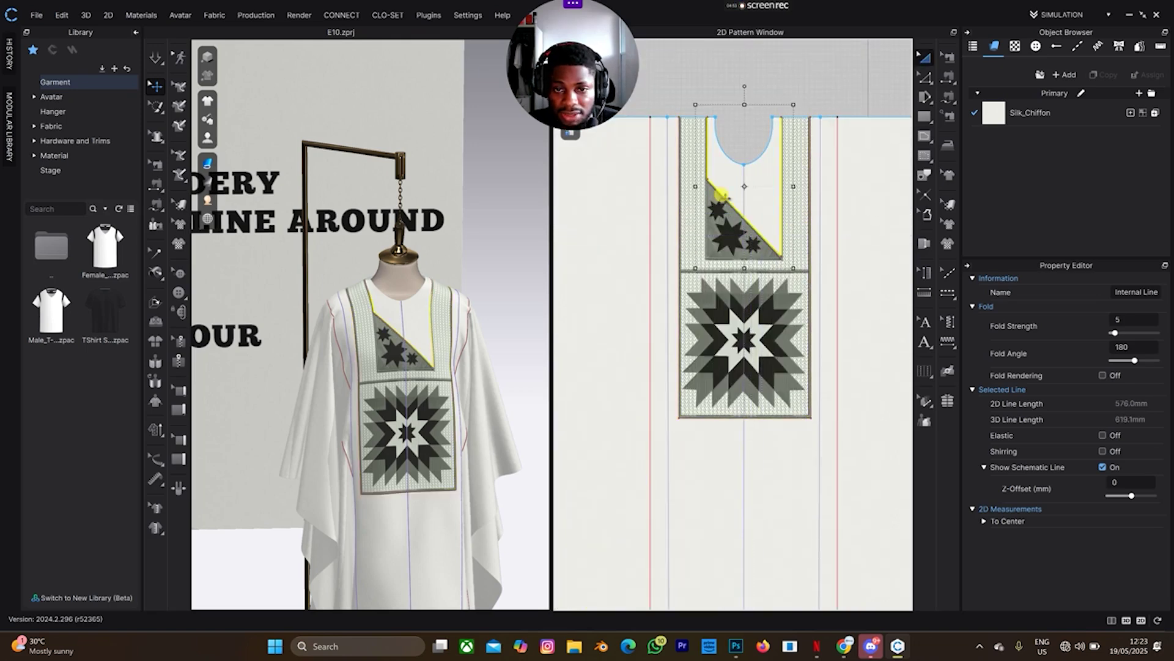
click(674, 237)
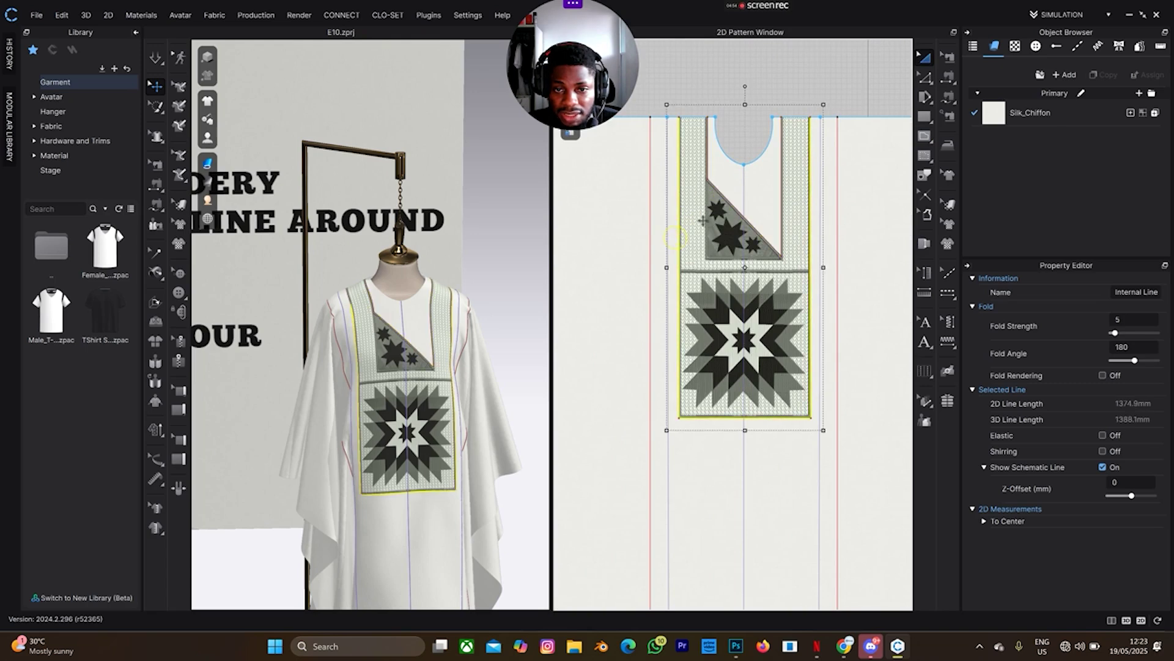
scroll(736, 205, up, 2)
shift+click(724, 202)
right_click(729, 206)
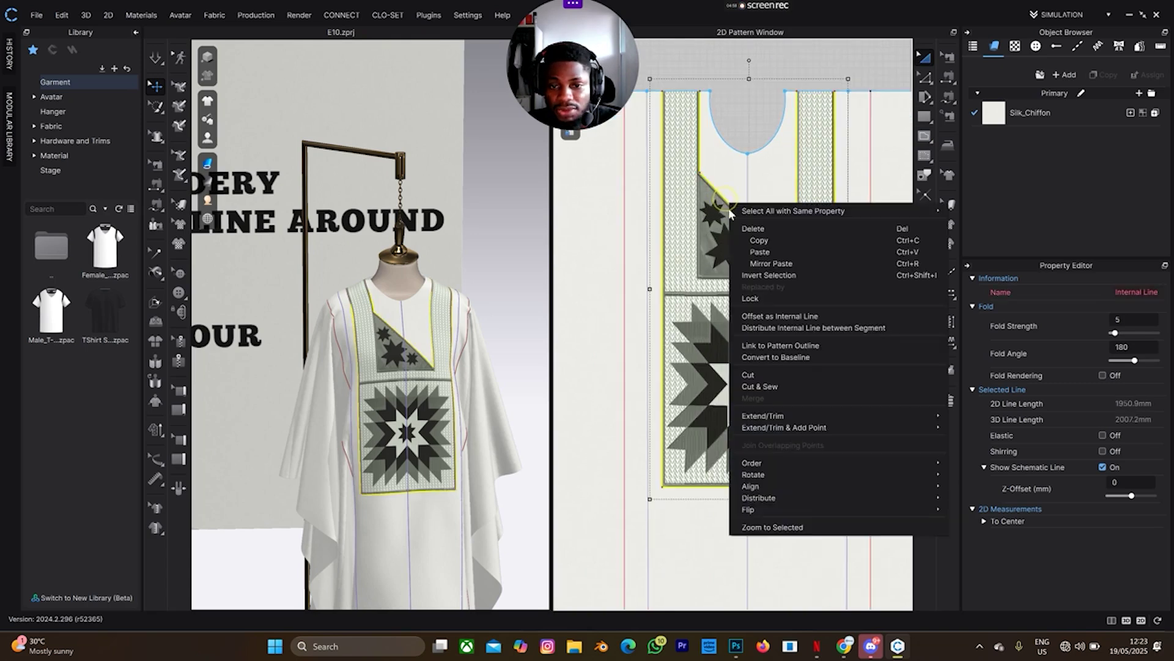
click(765, 385)
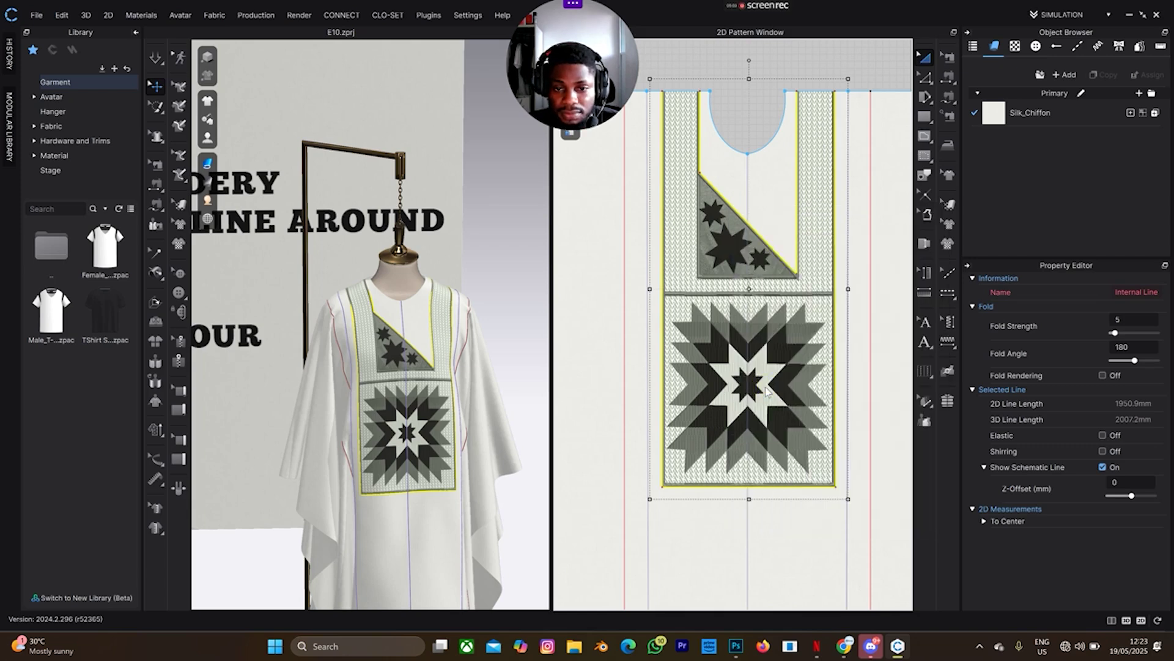
- Delete the separated neckline piece inside the front embroidery and check the garment in 3D
click(773, 202)
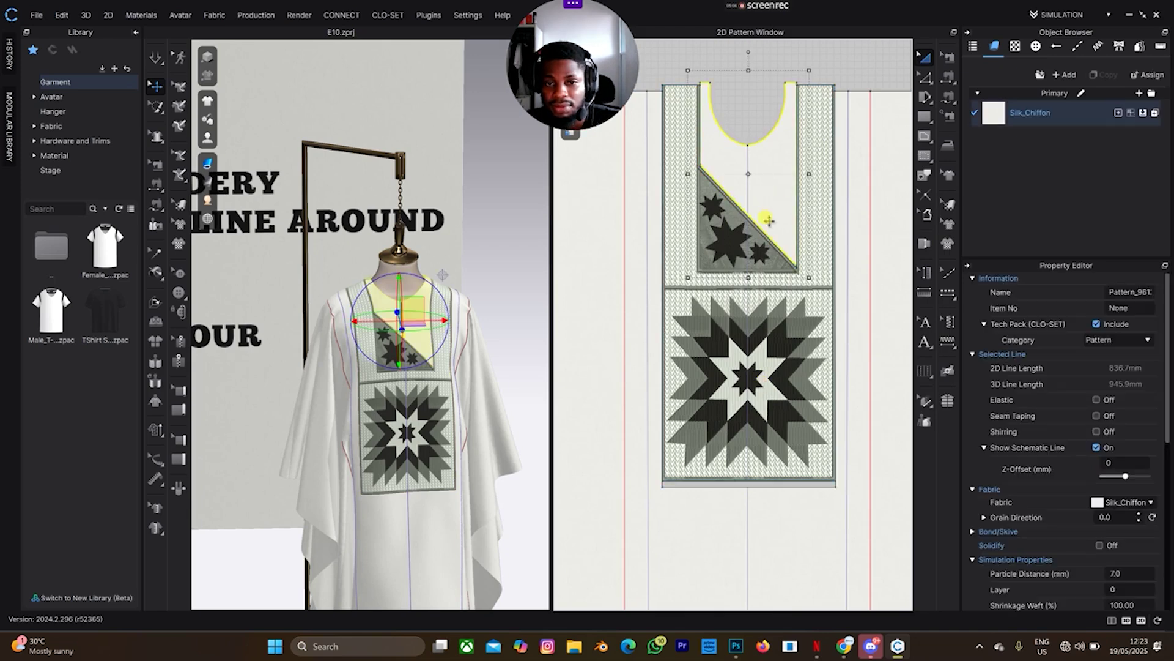
key(Delete)
scroll(441, 399, down, 5)
right_drag(420, 387, 401, 380)
scroll(828, 333, down, 4)
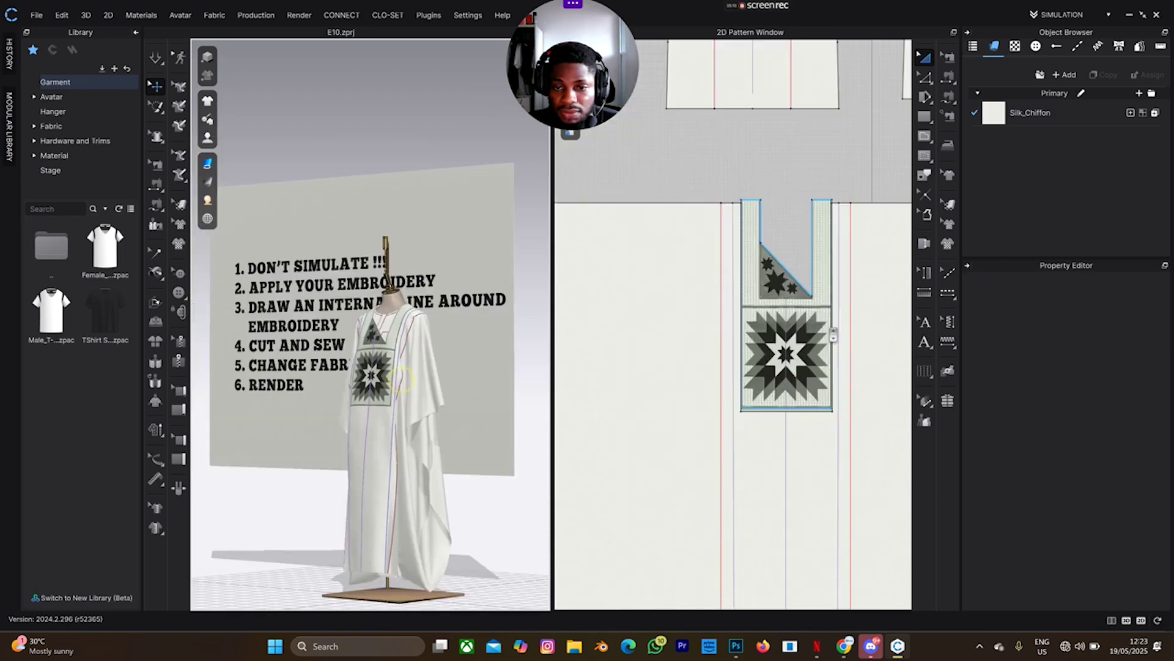
- Trace the embroidery graphic on the back panel as an internal shape
scroll(834, 334, down, 3)
middle_drag(663, 331, 343, 312)
scroll(813, 245, up, 4)
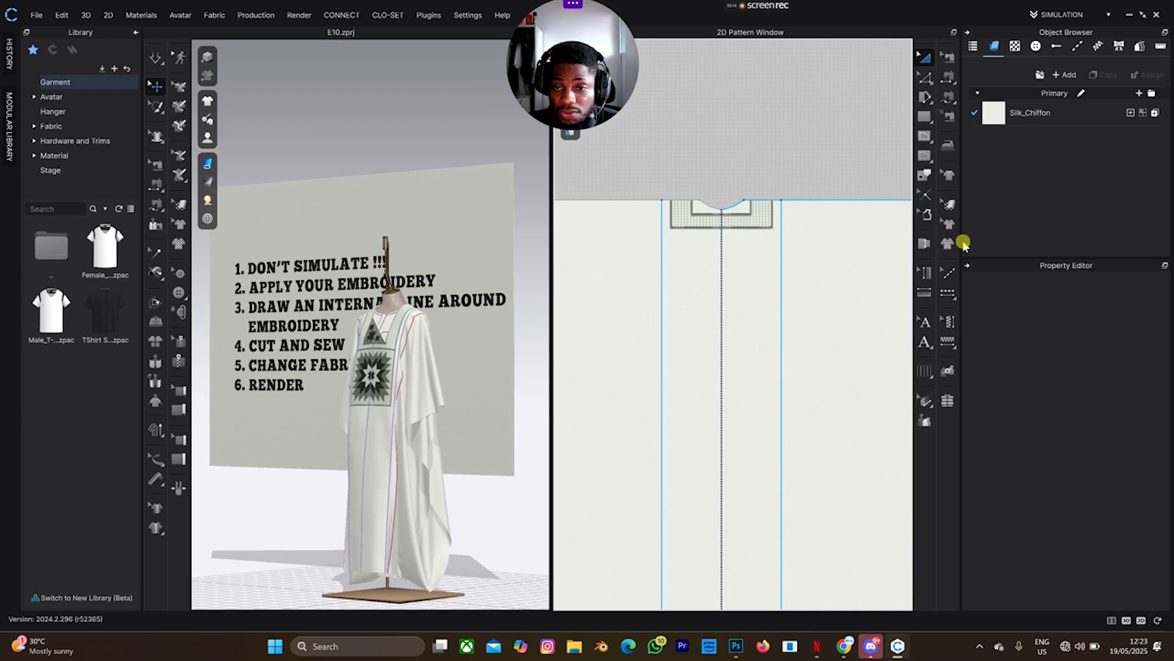
click(950, 226)
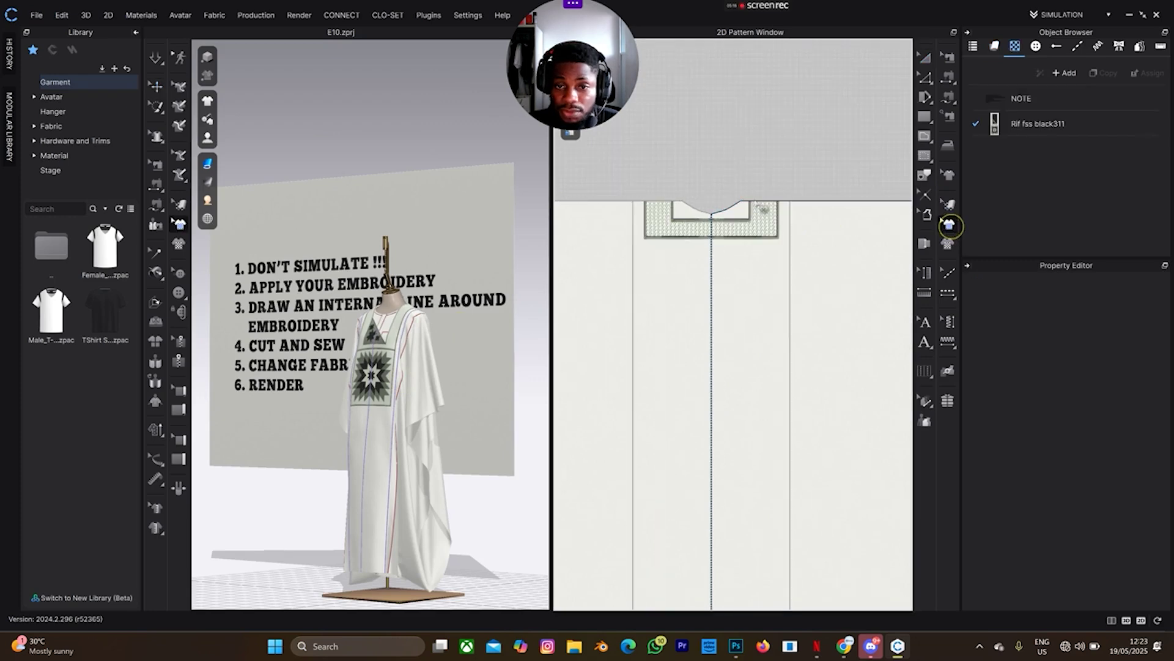
click(764, 241)
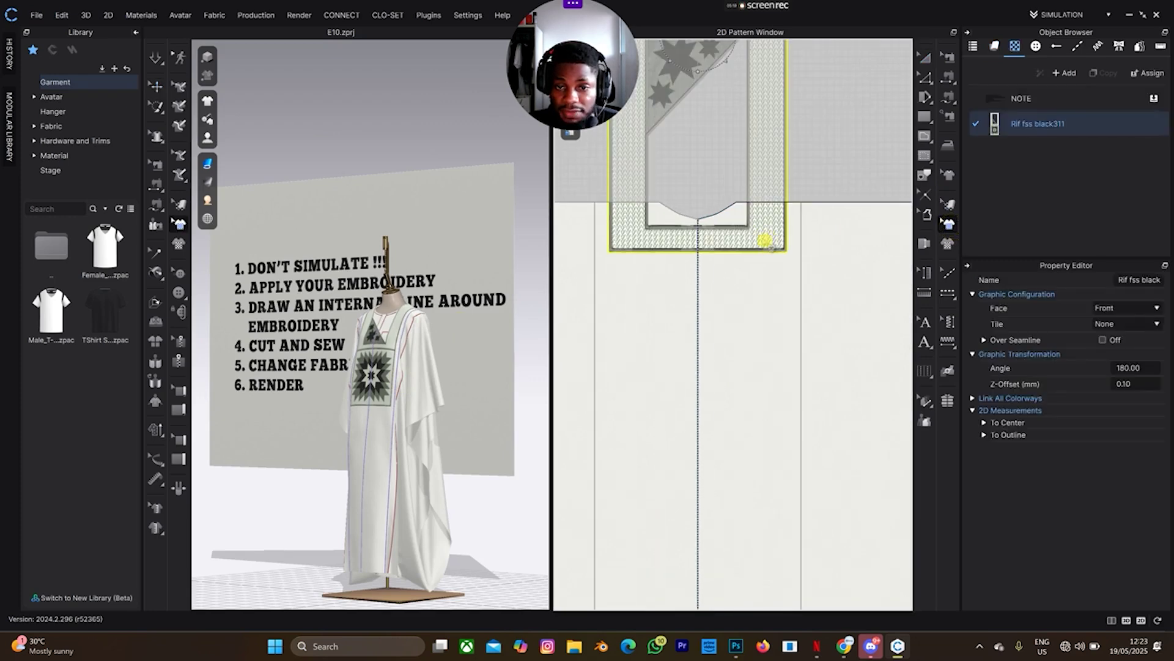
right_click(770, 247)
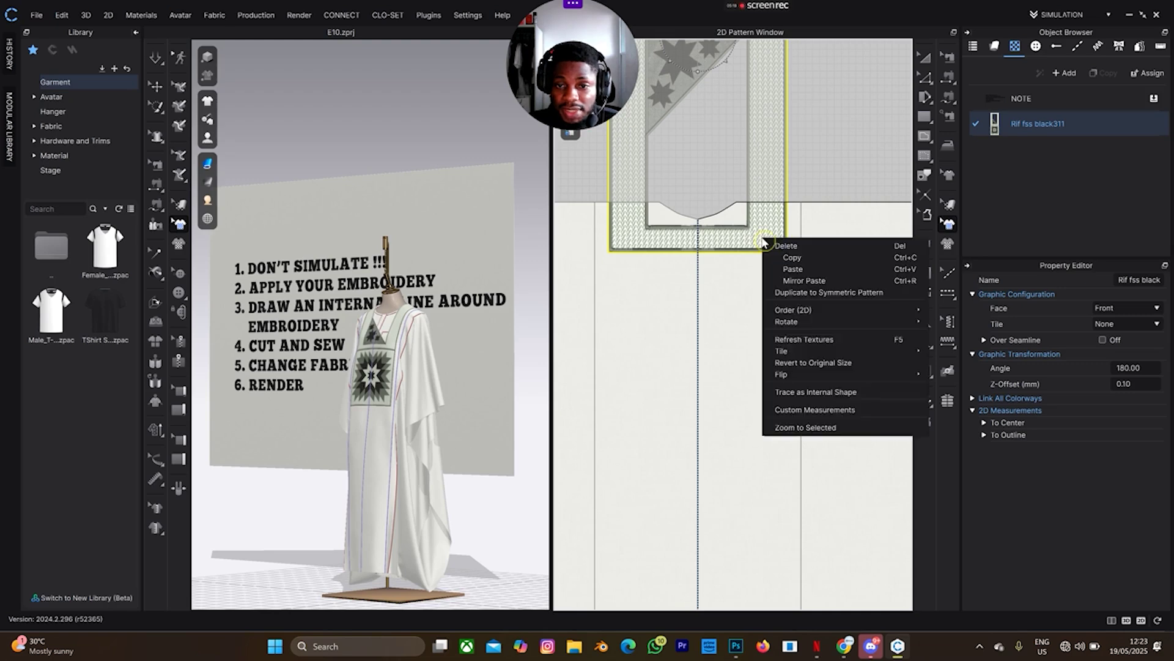
click(795, 392)
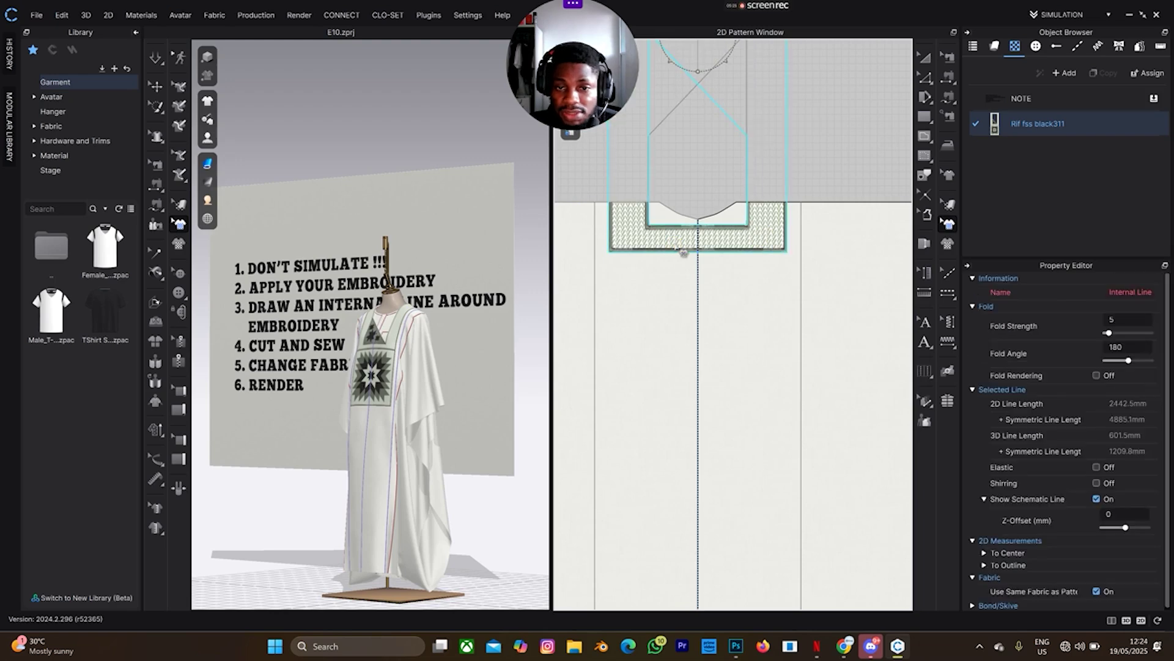
- Remove the linked editing between the two symmetric halves of the large back panel
scroll(650, 203, down, 6)
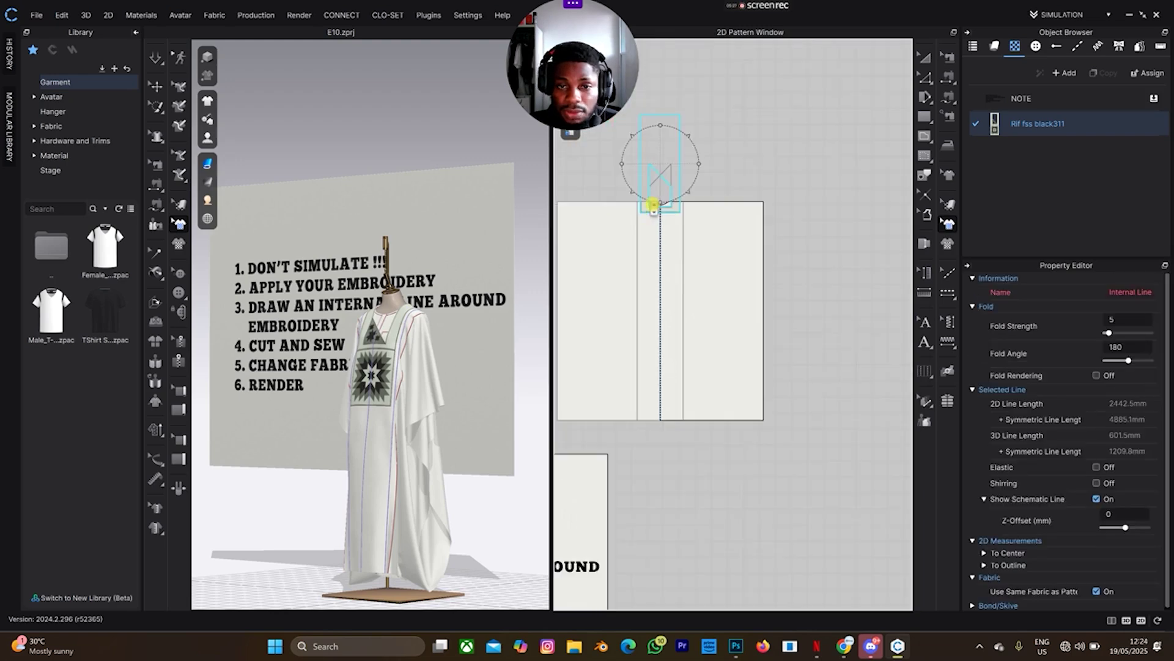
middle_drag(740, 250, 768, 255)
scroll(616, 247, up, 3)
middle_drag(667, 247, 529, 233)
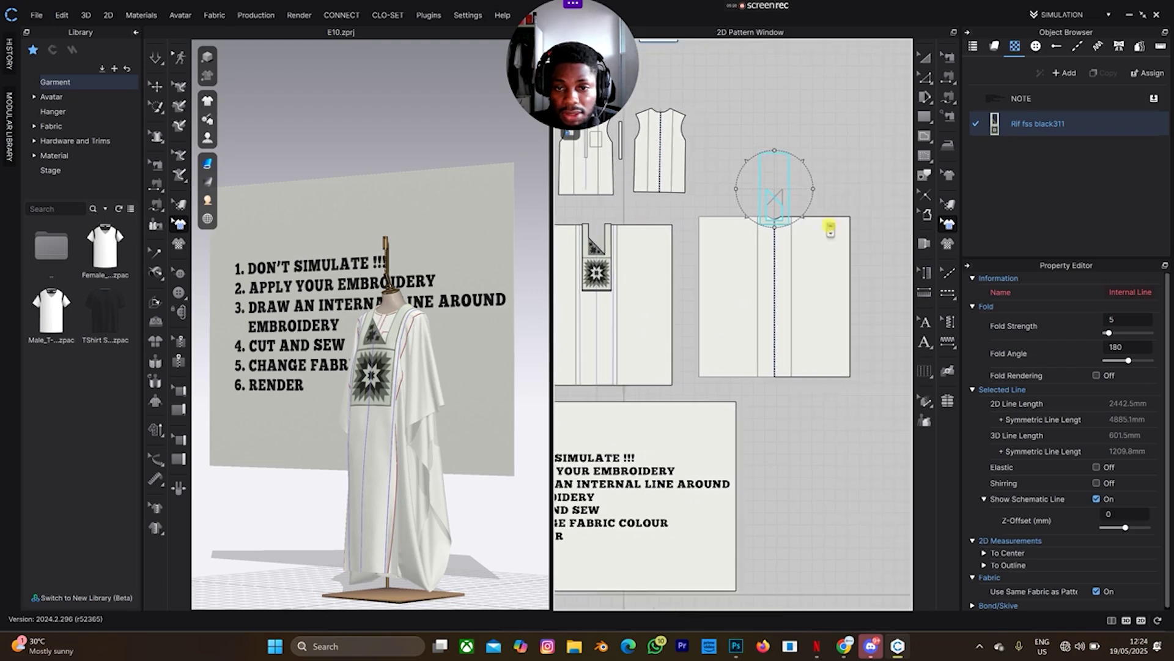
scroll(775, 231, up, 3)
key(a)
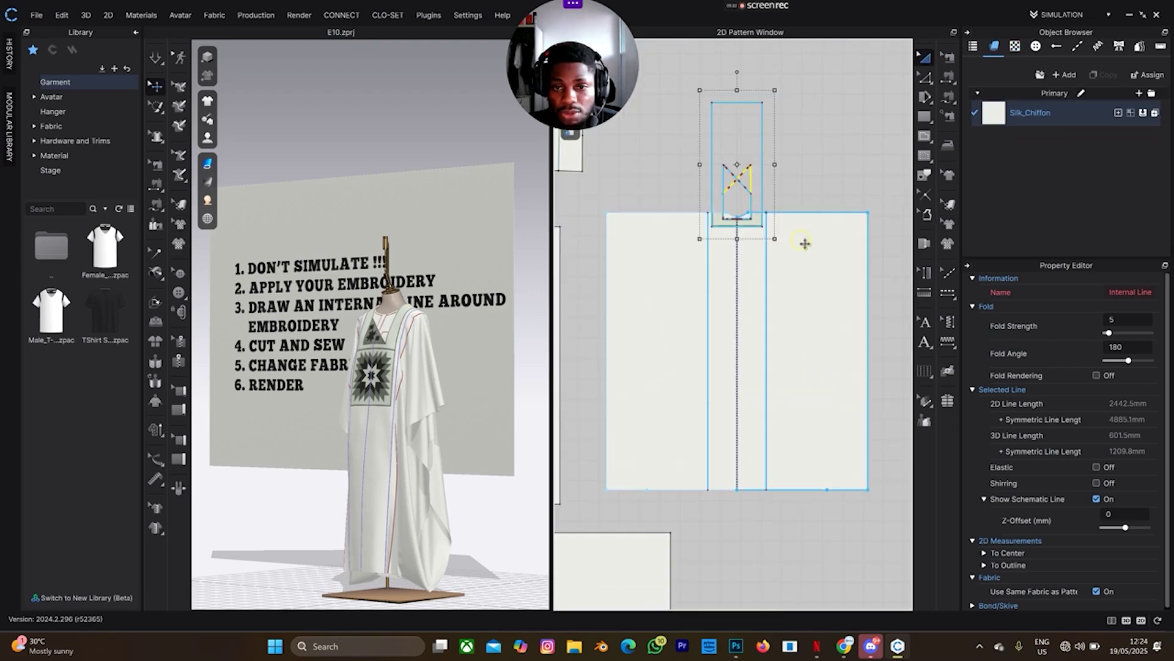
click(805, 244)
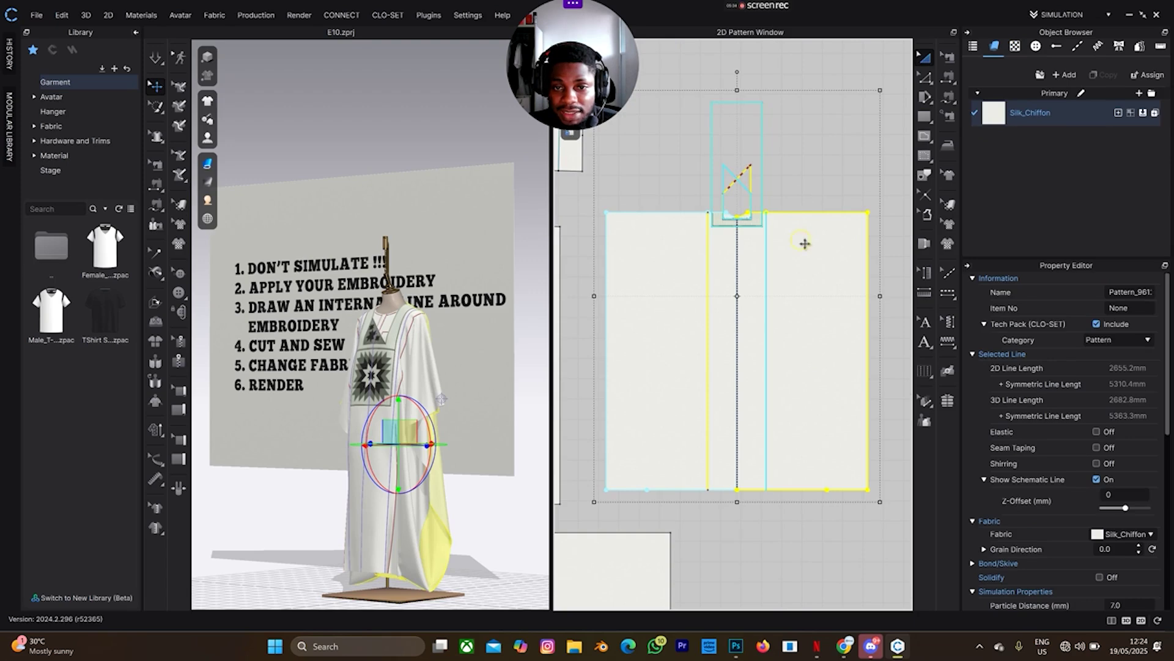
right_click(805, 243)
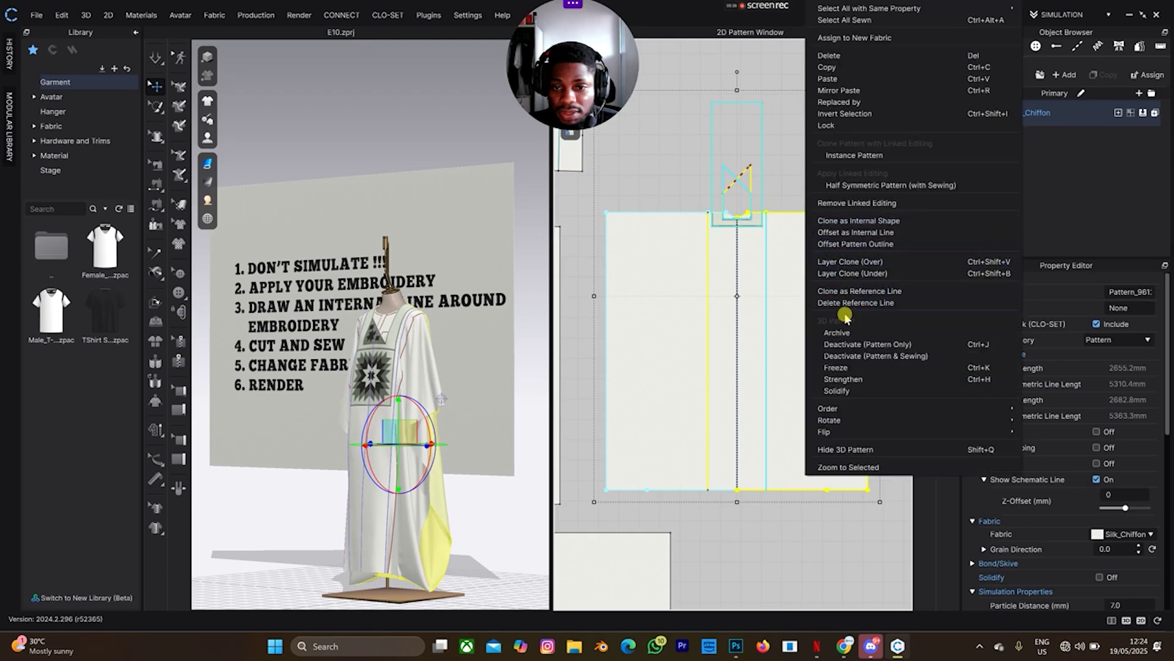
click(857, 203)
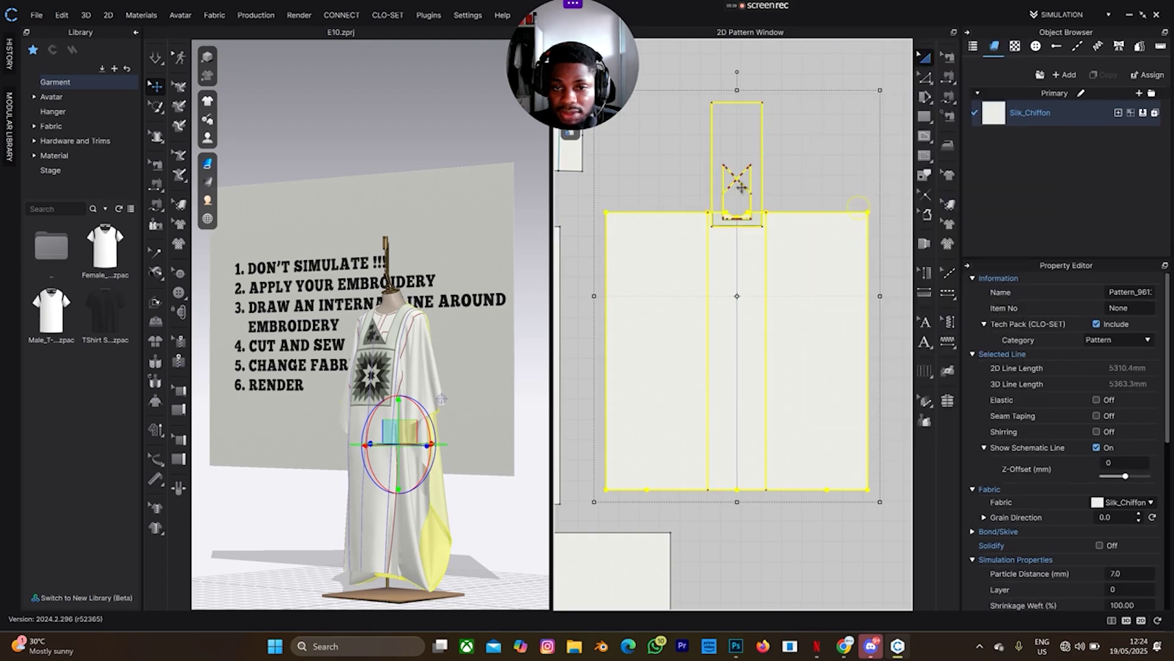
- Delete the mirrored duplicate of the inner traced line above the back neckline
scroll(742, 187, up, 4)
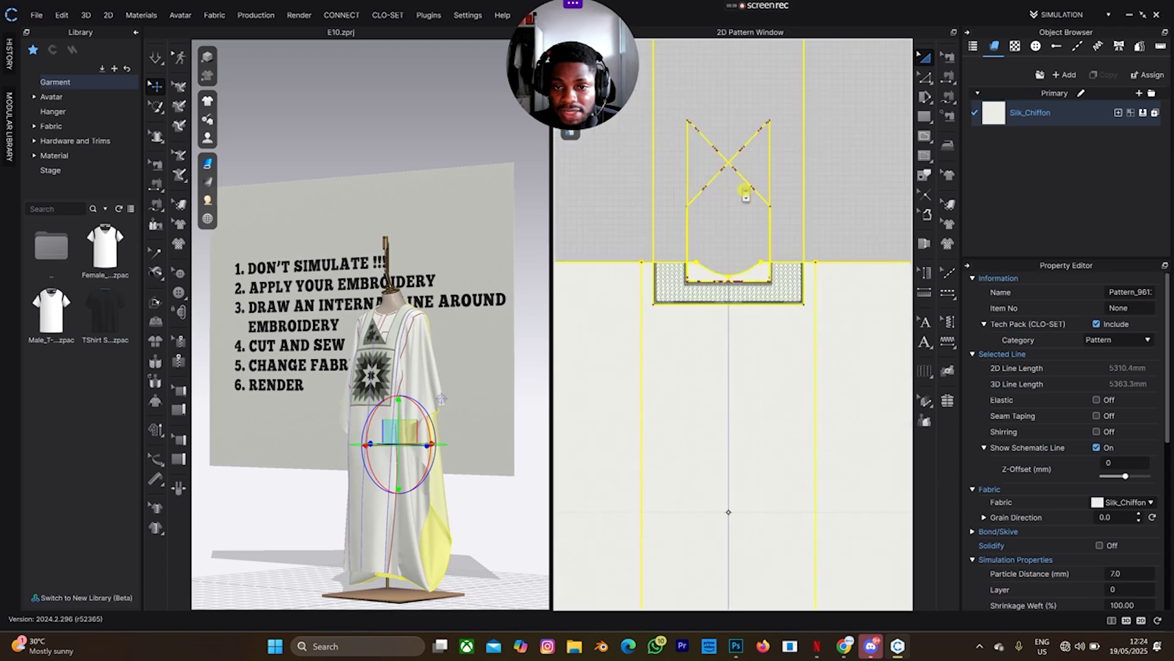
click(759, 127)
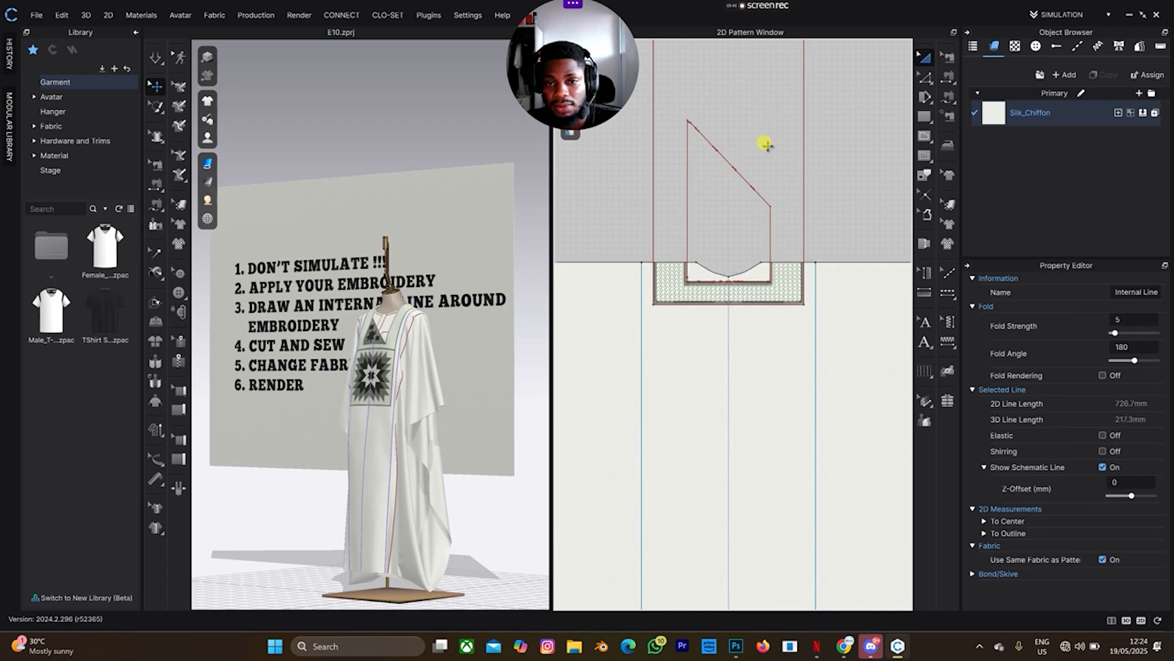
key(Delete)
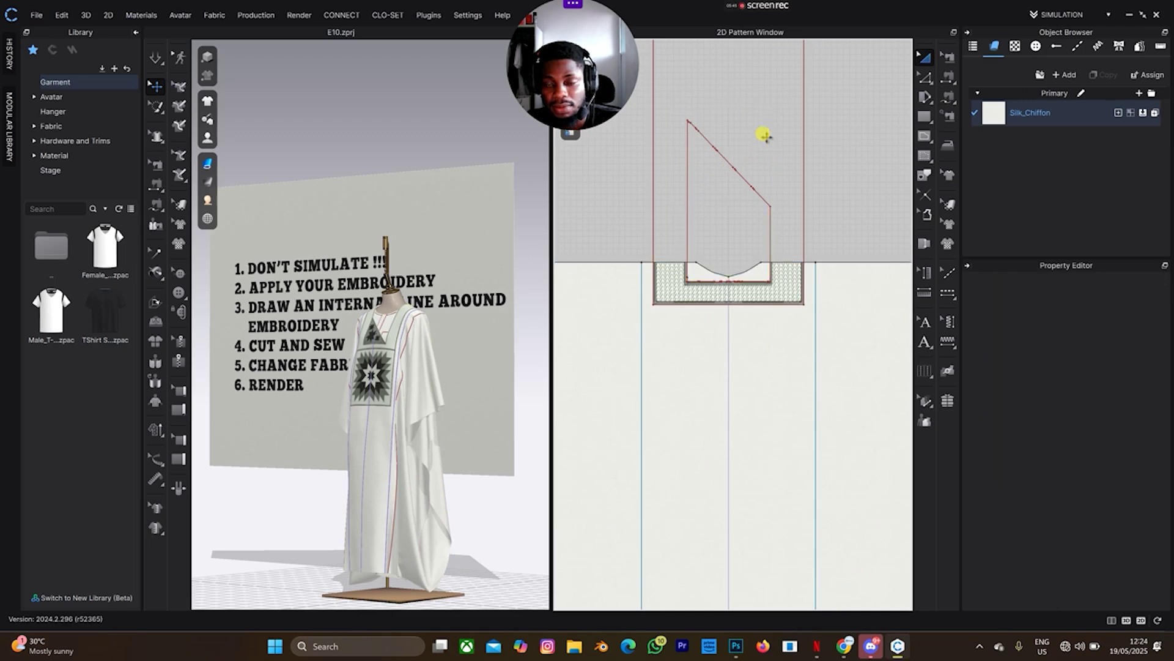
- Delete the overlapping duplicate of the outer traced line around the back embroidery
click(664, 208)
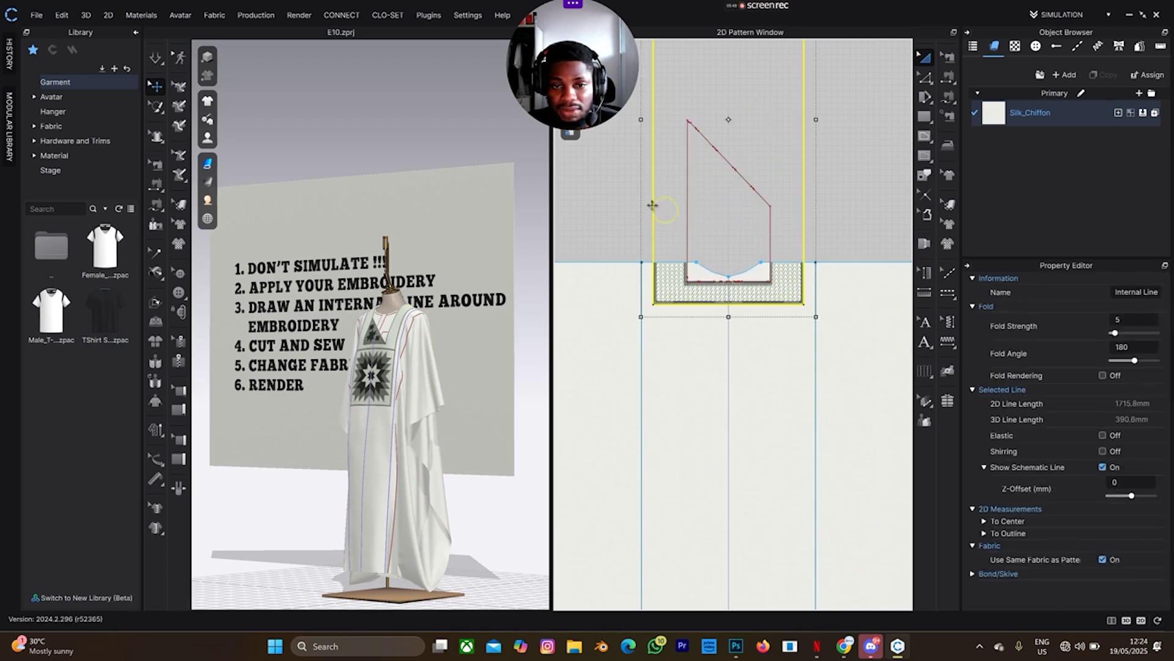
click(651, 196)
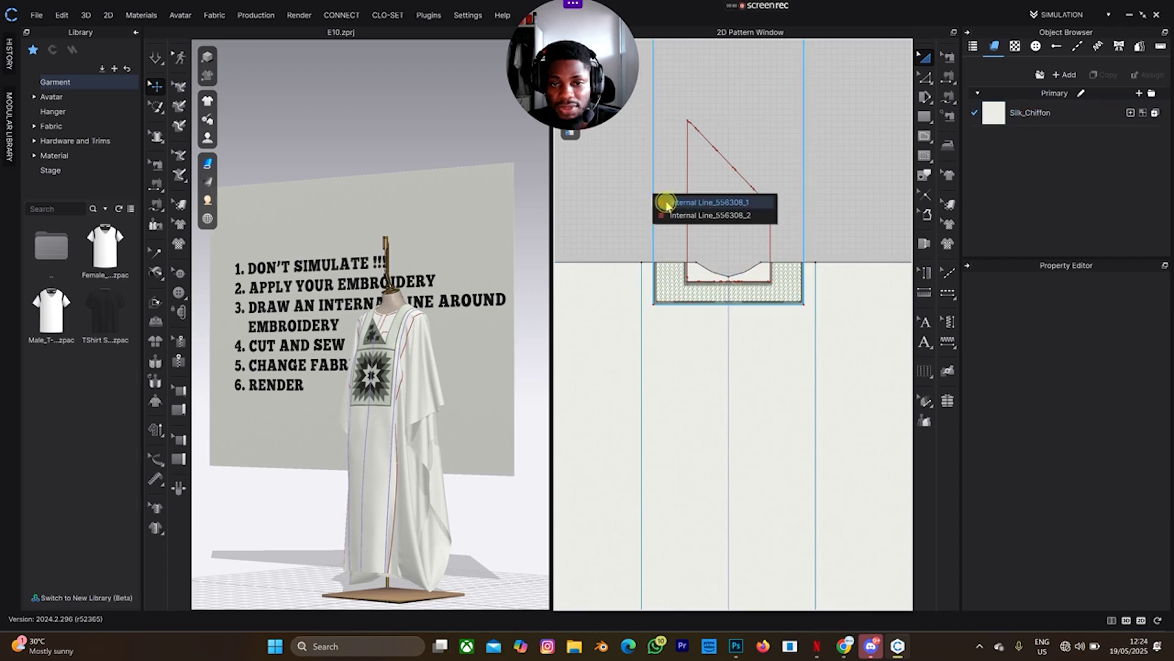
click(666, 199)
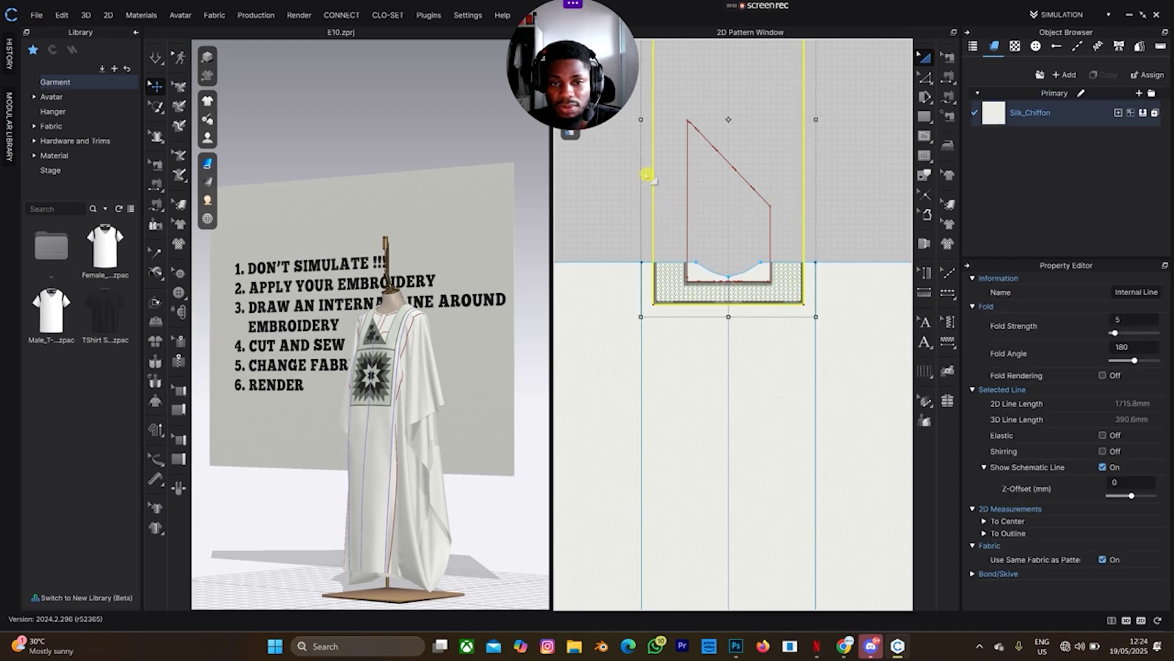
click(676, 175)
scroll(677, 176, down, 3)
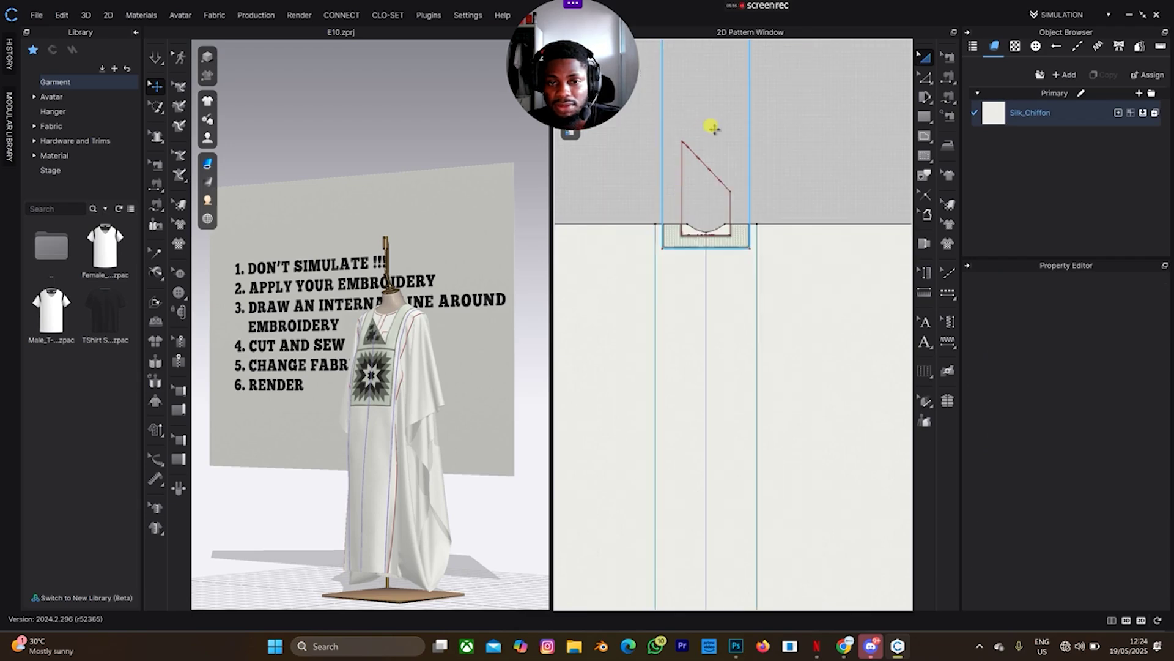
scroll(741, 131, up, 3)
click(773, 149)
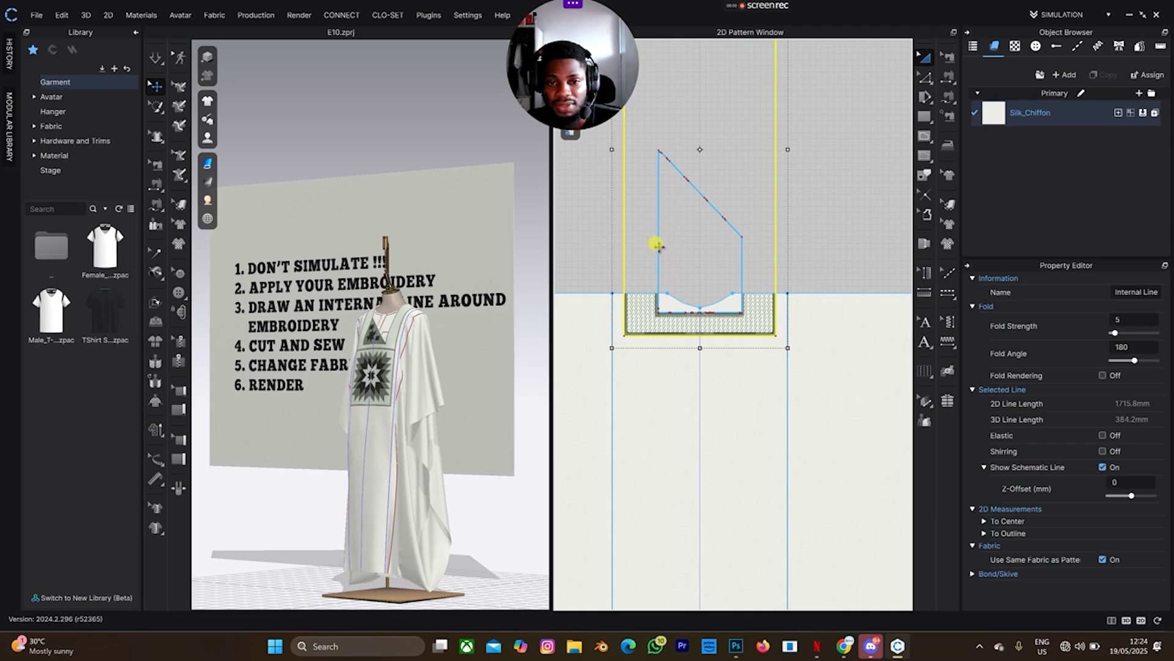
click(659, 247)
click(623, 257)
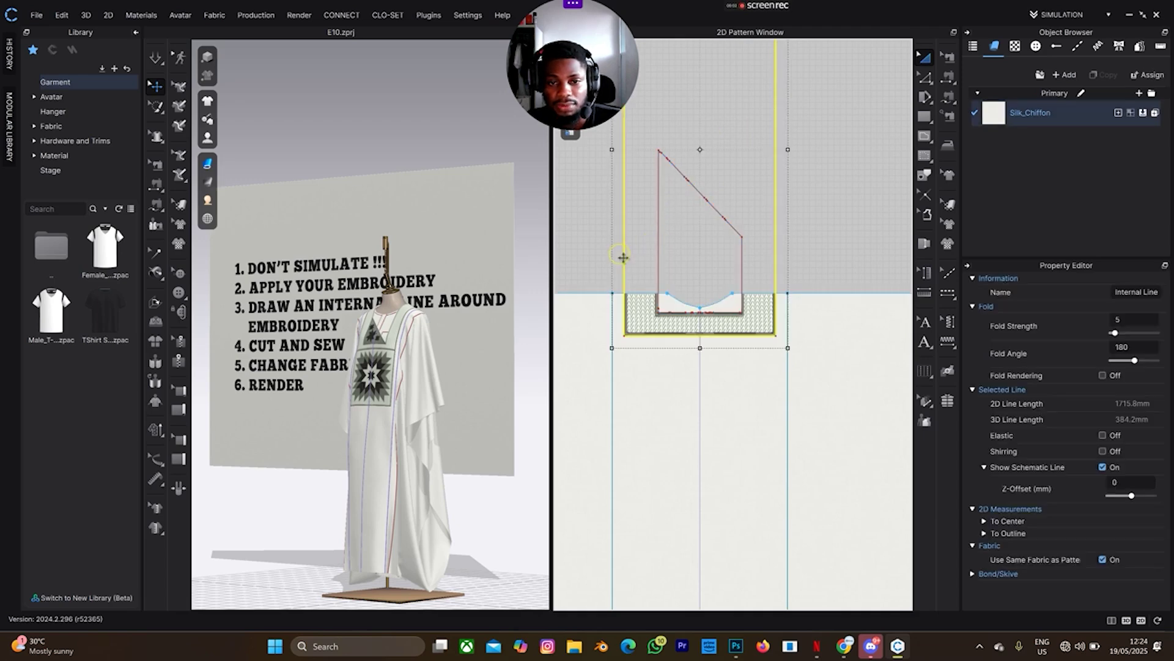
click(657, 249)
click(657, 251)
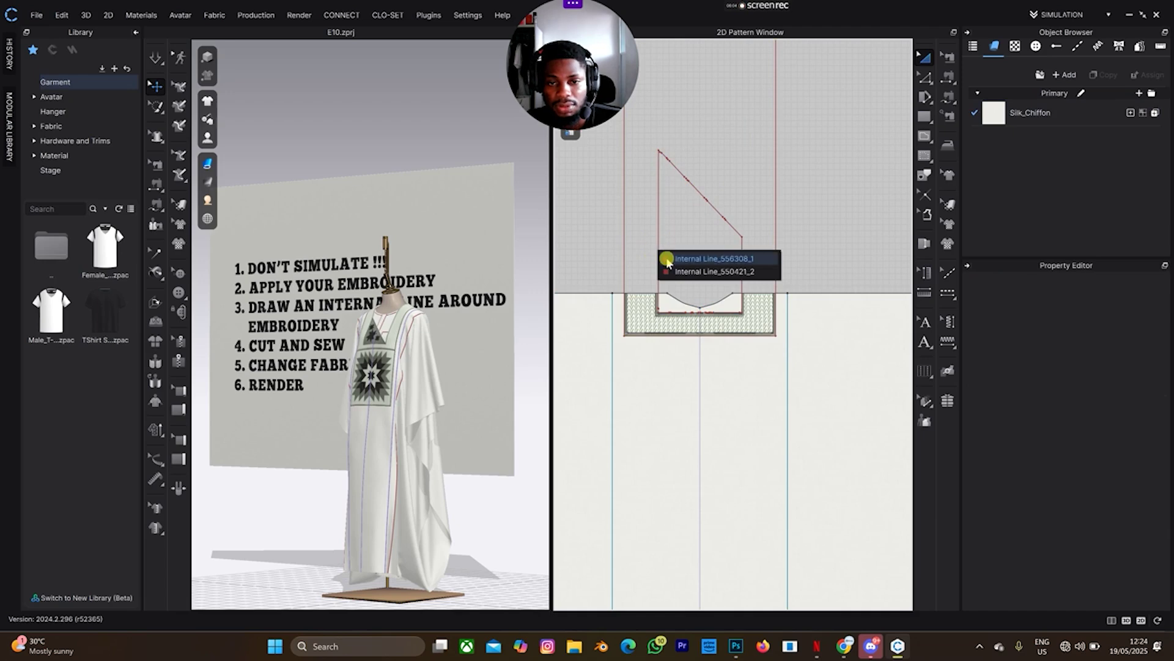
click(667, 260)
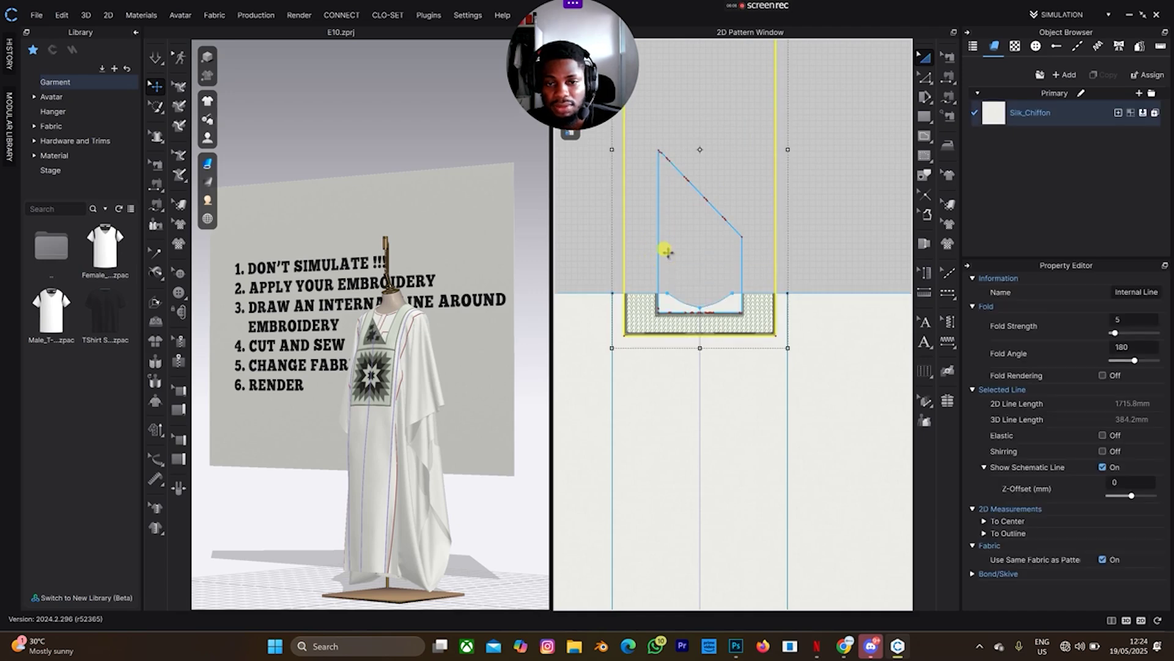
click(664, 241)
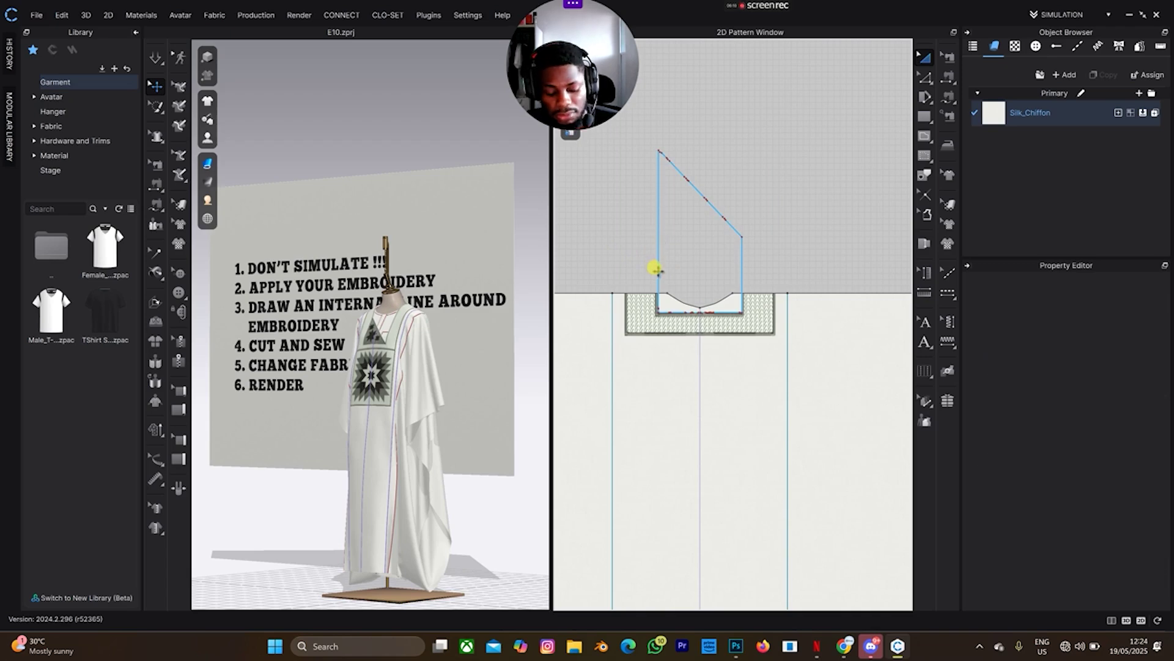
click(656, 269)
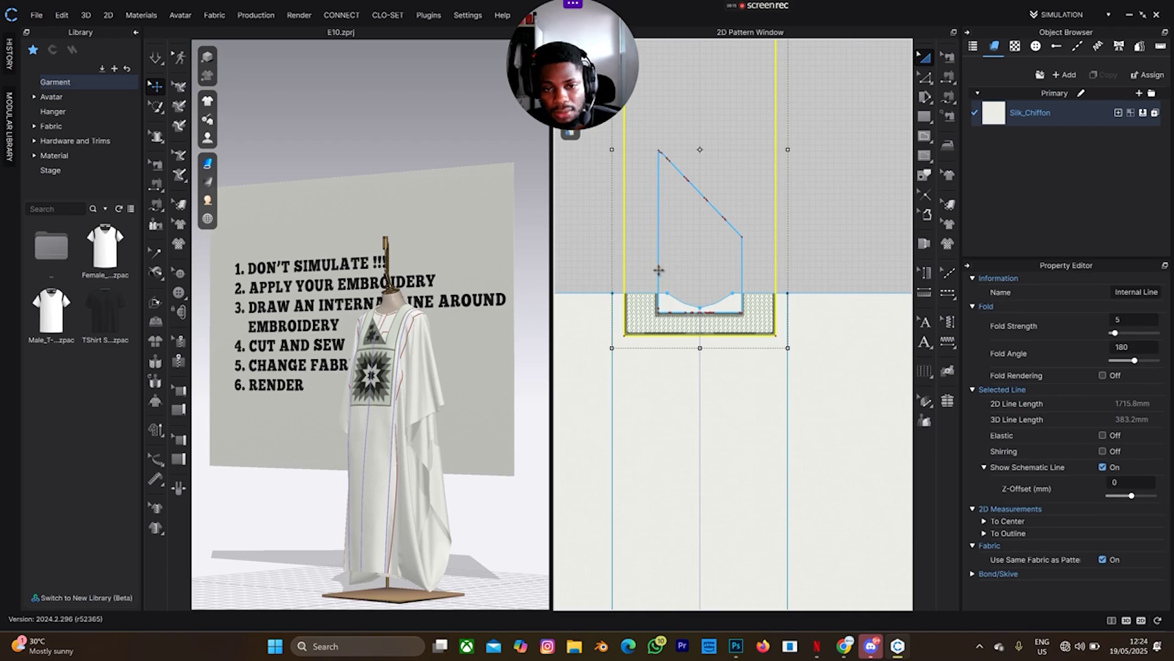
click(658, 270)
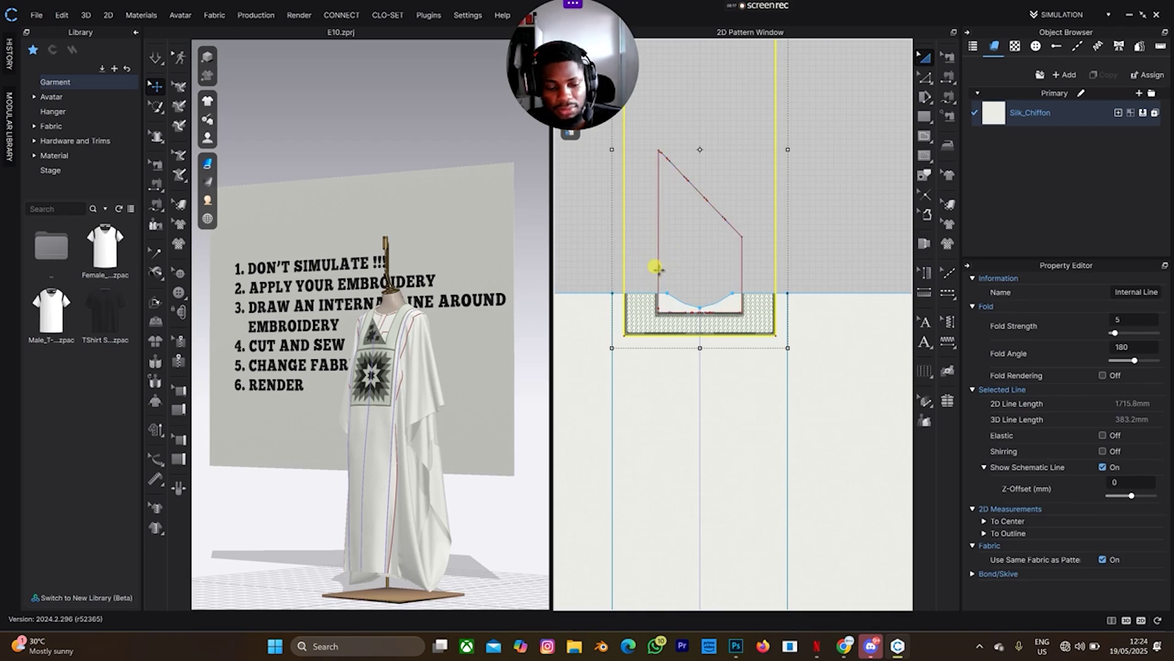
- Cut and sew the back panel along the outer traced line around the embroidery
scroll(657, 268, up, 3)
click(657, 265)
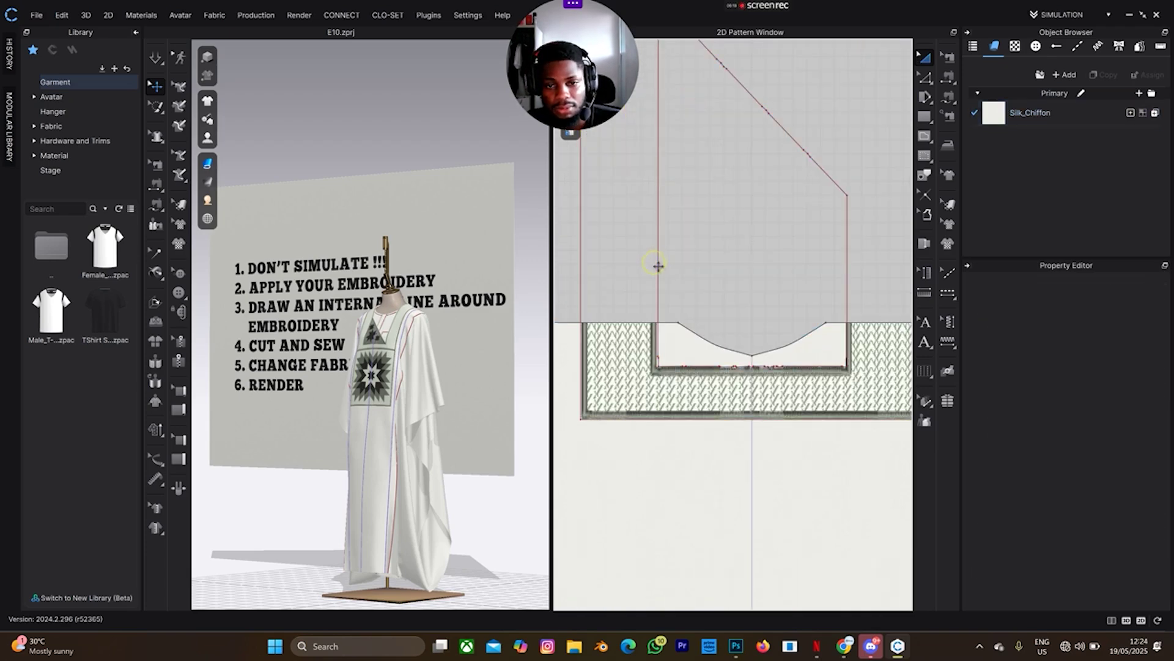
click(667, 275)
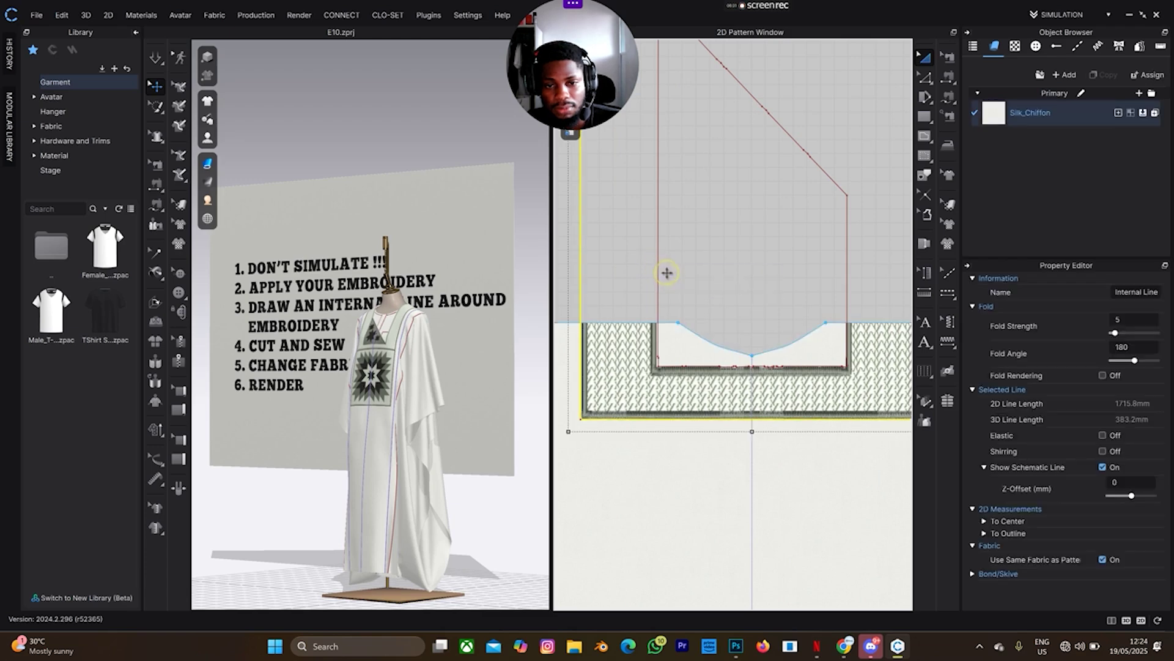
right_click(578, 293)
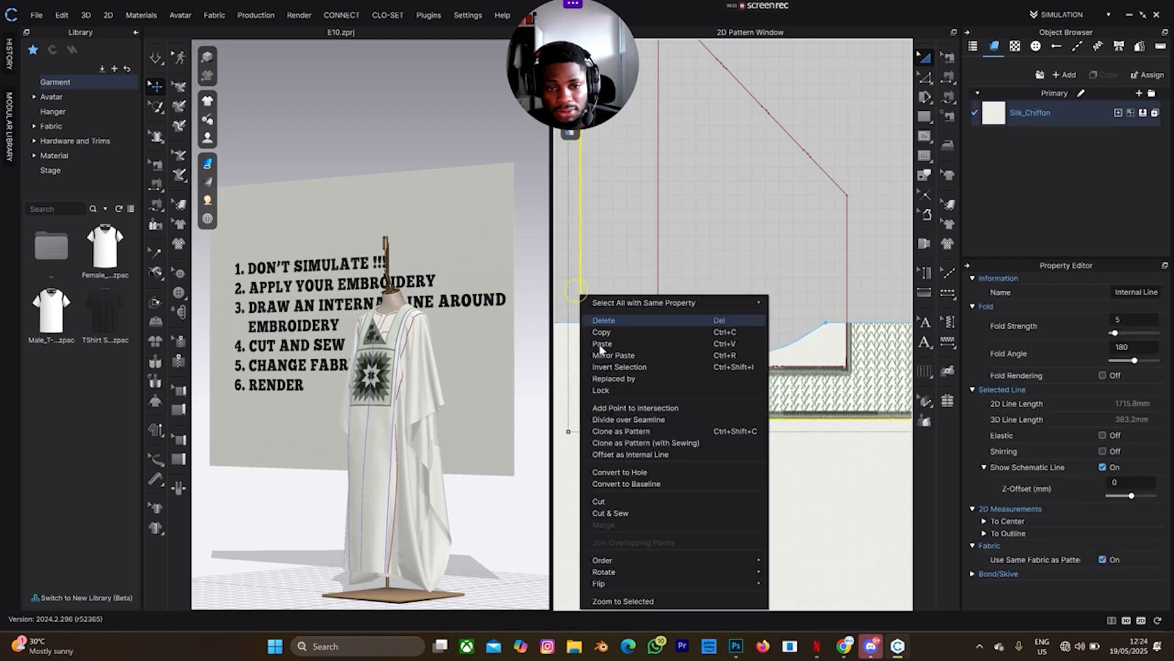
click(613, 507)
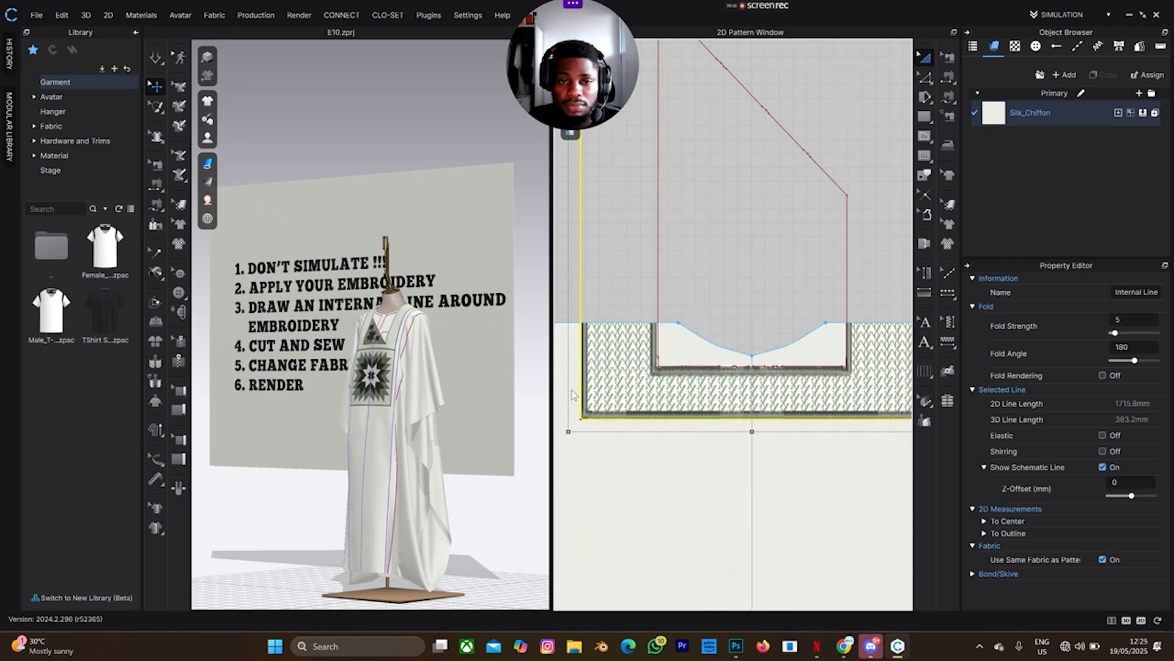
- Cut and sew the back embroidery piece along its inner traced line below the neckline
click(655, 321)
right_click(659, 324)
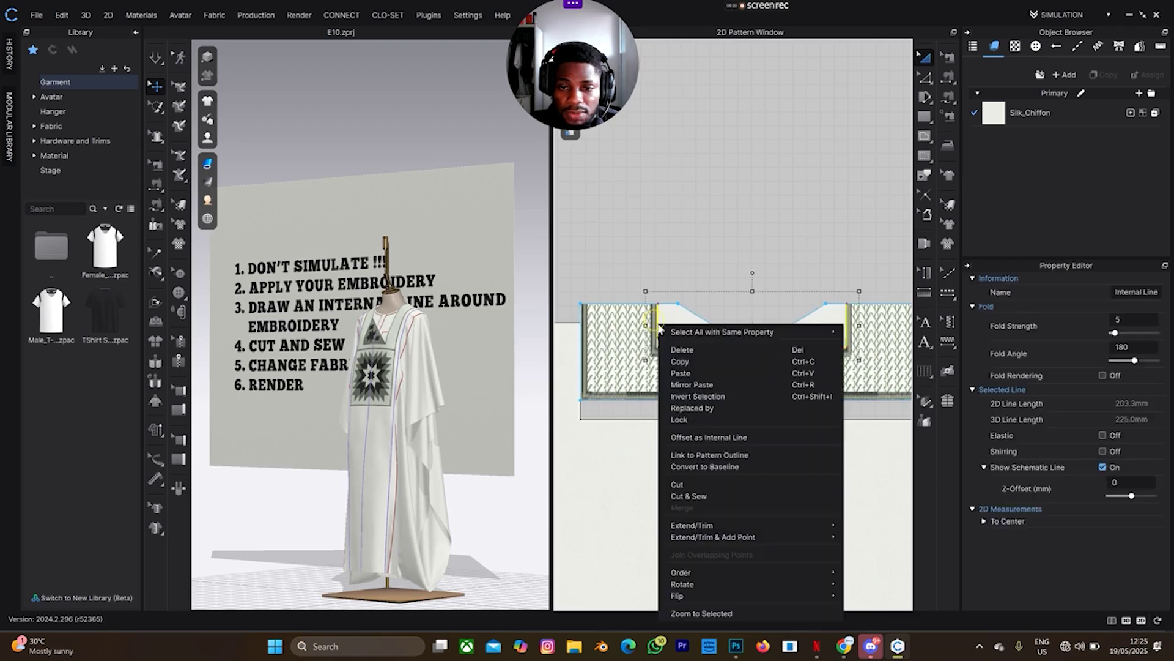
click(692, 494)
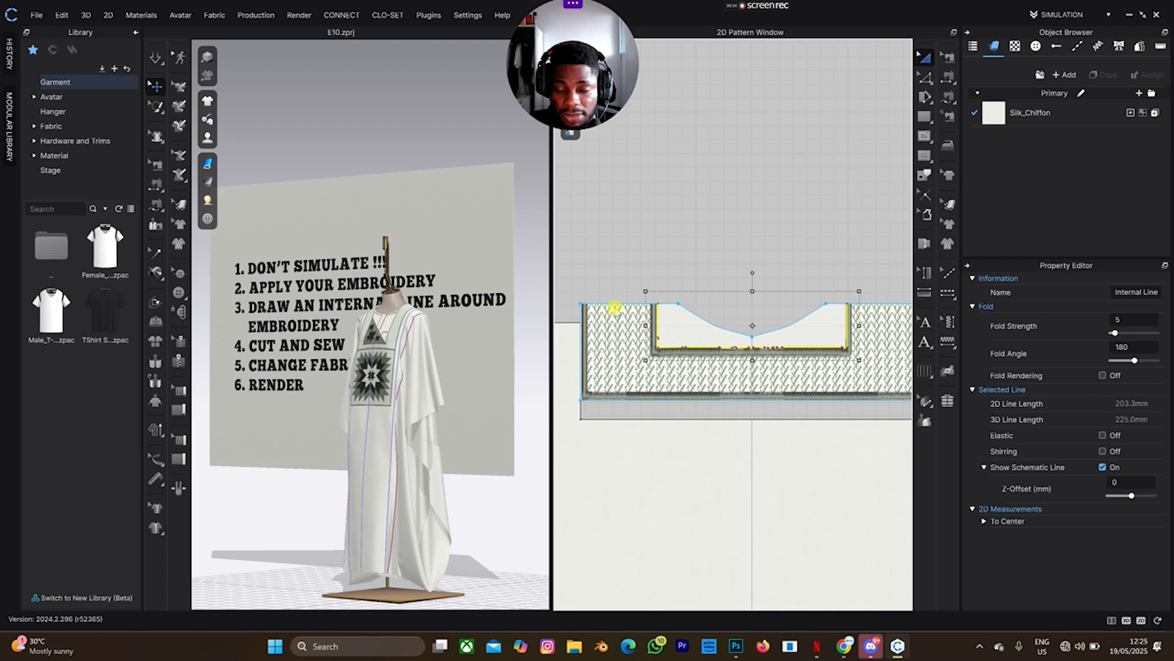
- Delete the separated neckline piece inside the back embroidery and inspect the garment in 3D
click(686, 321)
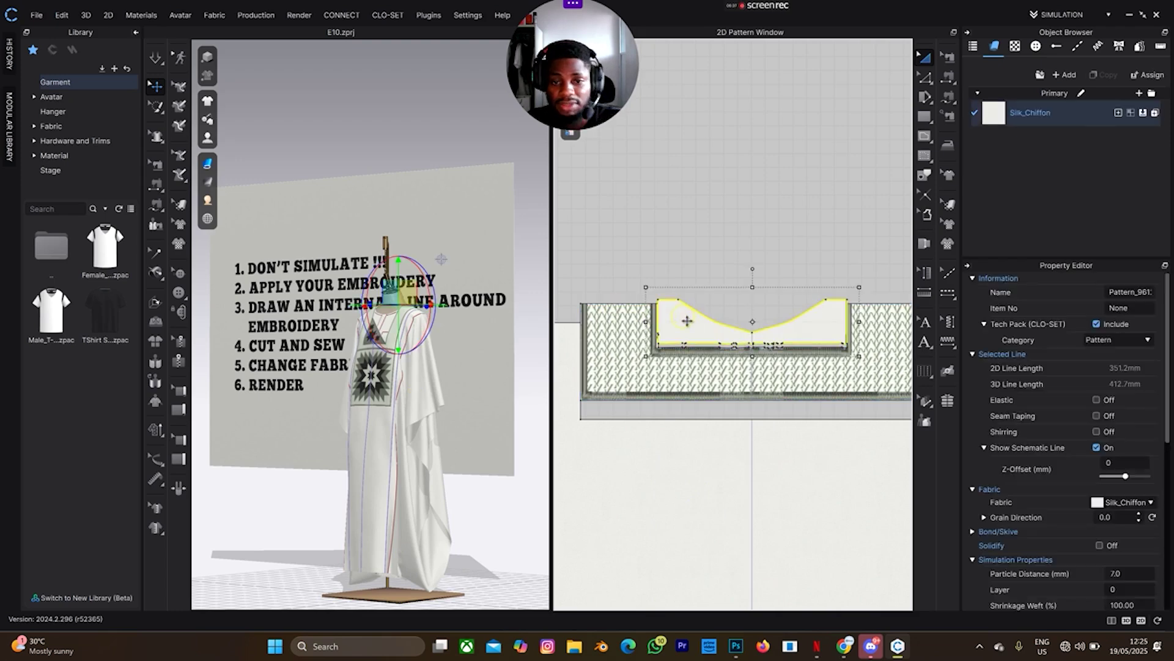
key(Delete)
scroll(690, 323, down, 9)
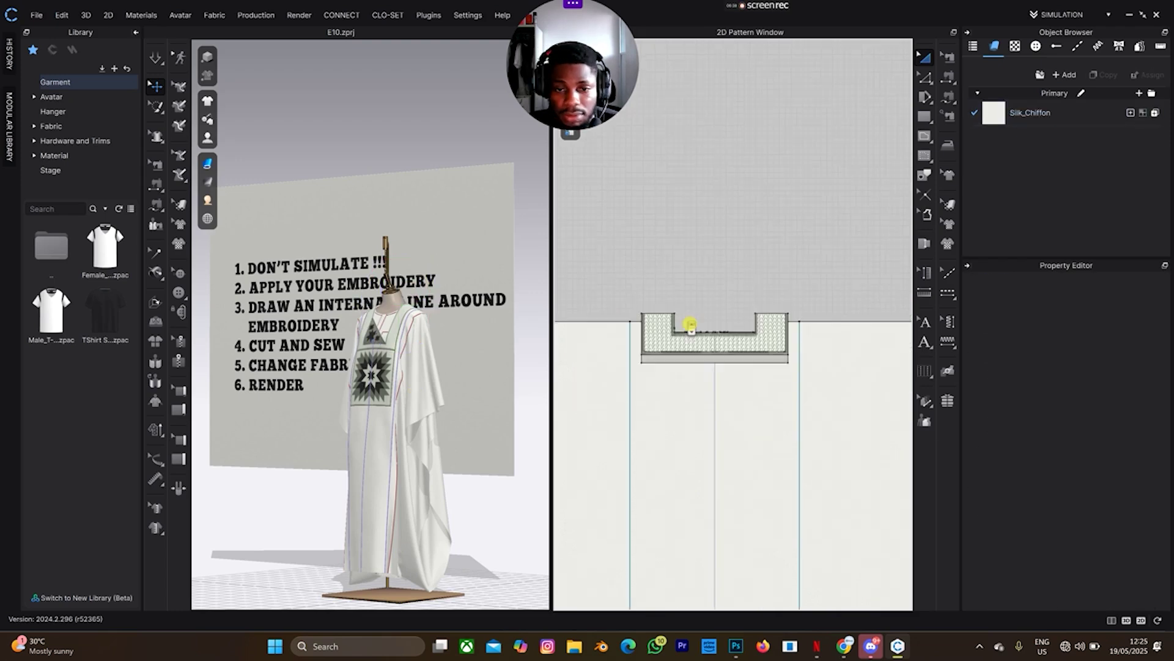
scroll(370, 323, up, 4)
scroll(453, 393, up, 3)
right_drag(453, 393, 541, 360)
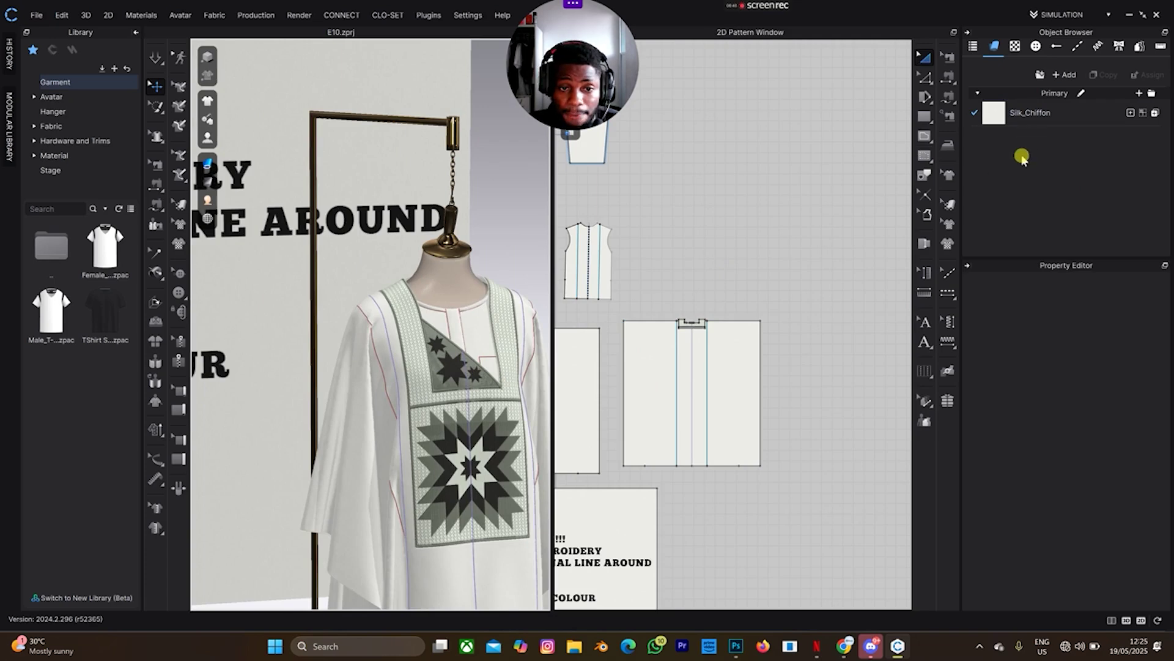
- Duplicate the Silk_Chiffon fabric and assign the copy to the front embroidery panel
click(1048, 118)
click(1052, 120)
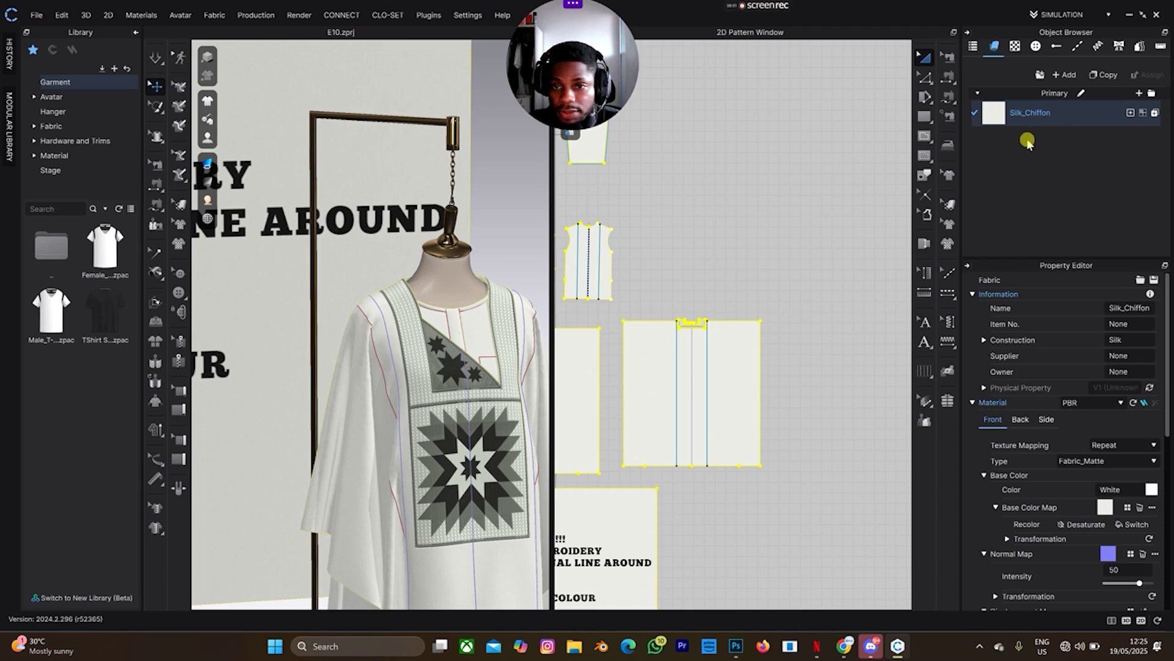
click(1108, 76)
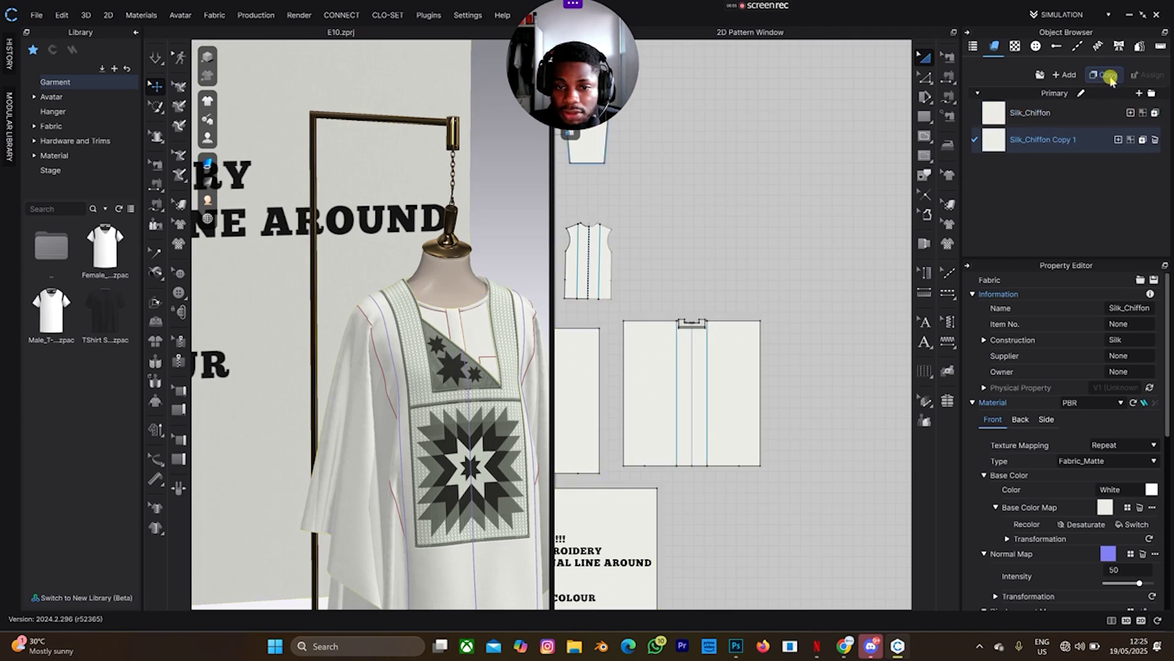
click(475, 384)
click(1131, 140)
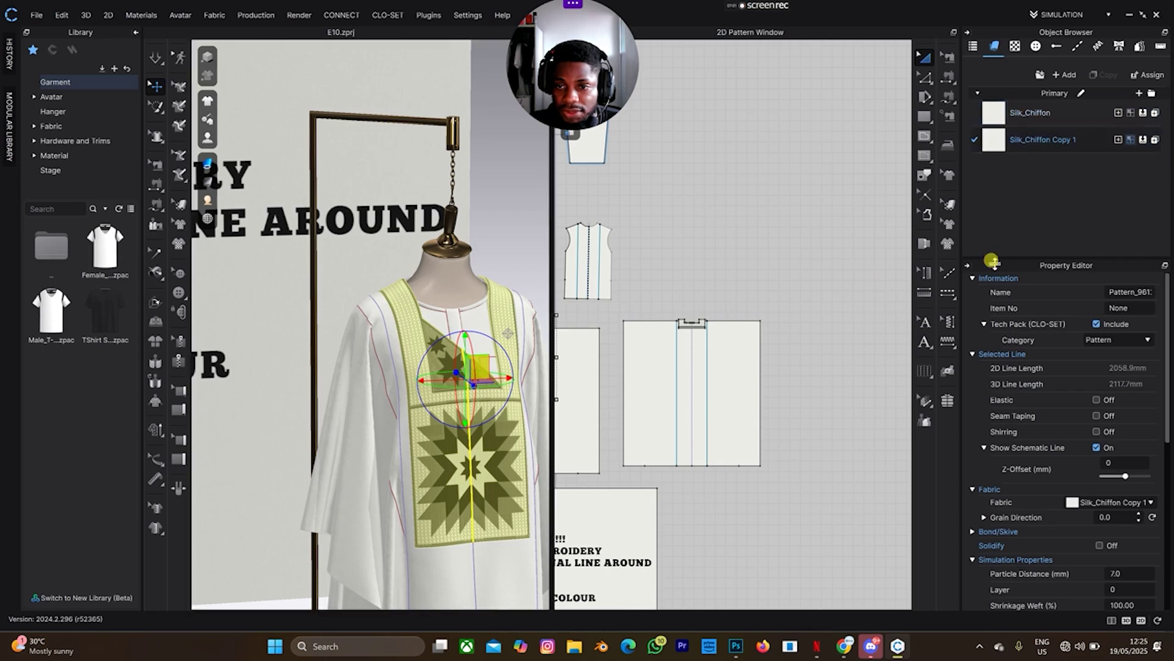
- Assign the Silk_Chiffon Copy 1 fabric to the back embroidery piece
scroll(704, 335, up, 5)
click(657, 309)
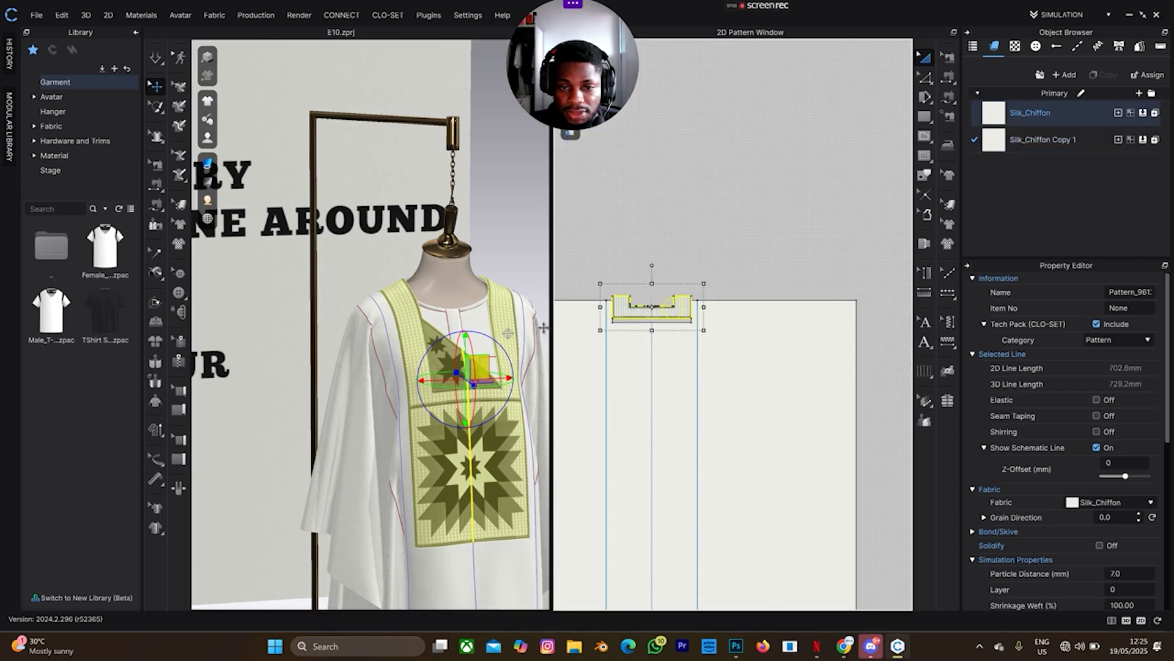
click(1139, 140)
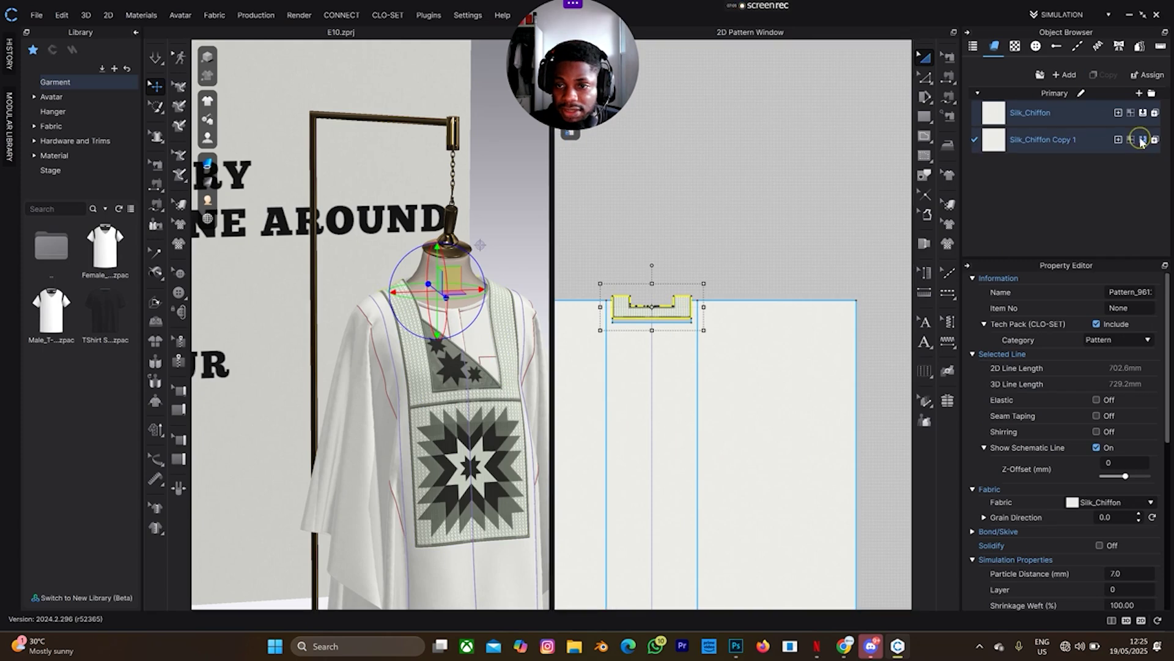
- Set the thickness of the Silk_Chiffon Copy 1 fabric to 3 mm
scroll(1064, 521, down, 3)
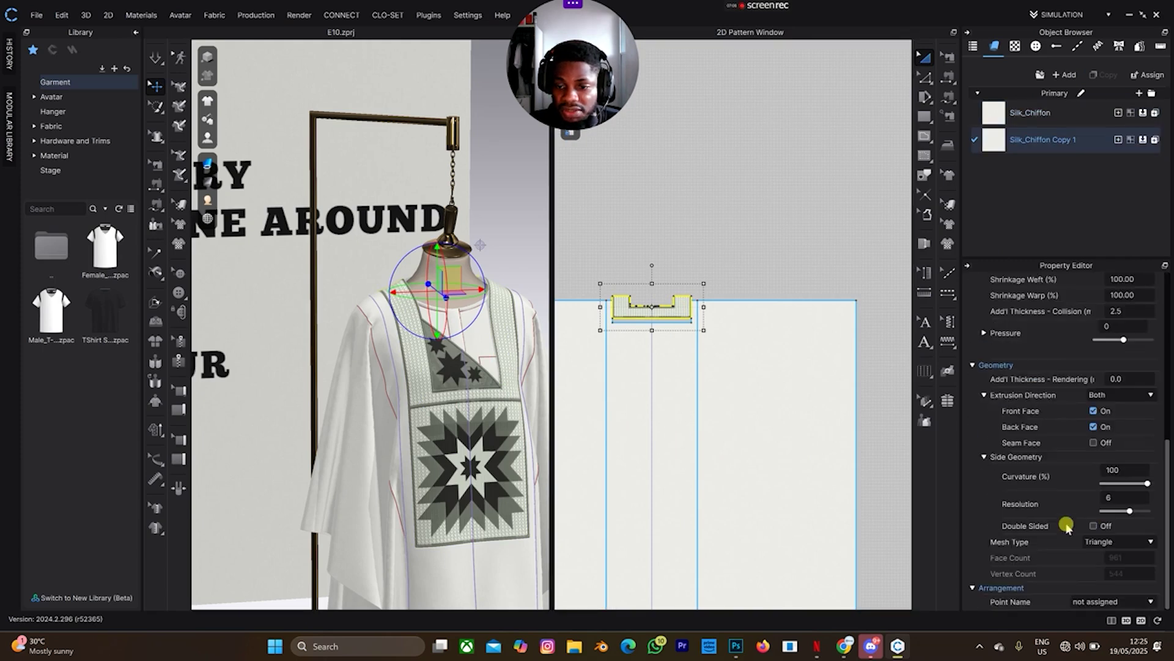
click(1040, 146)
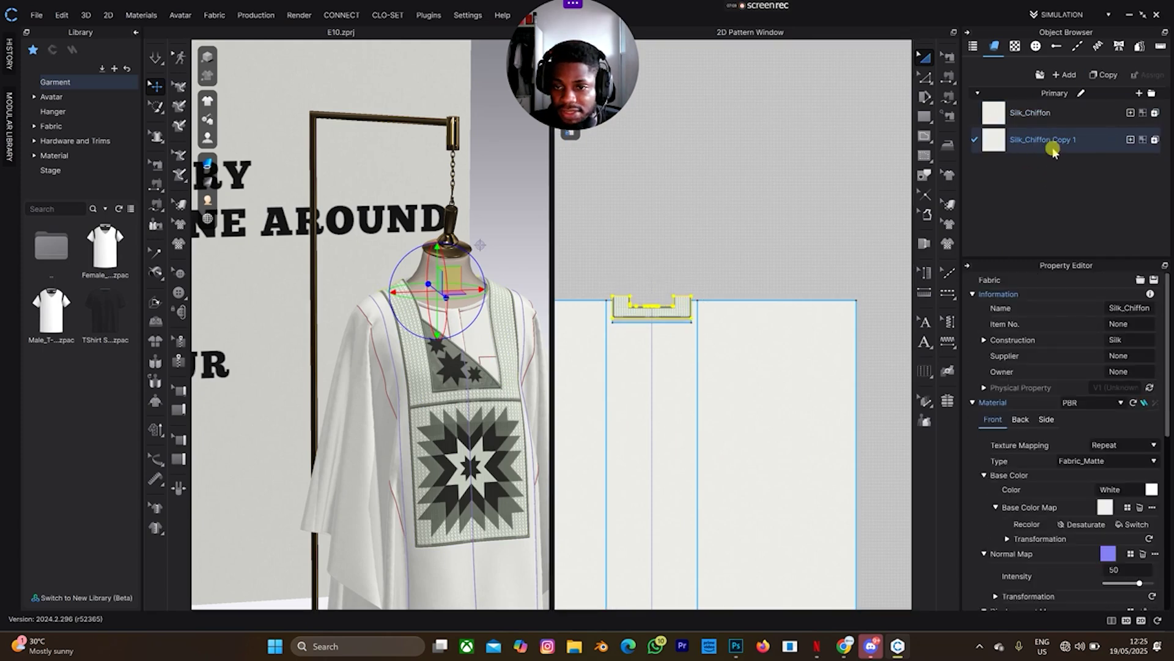
scroll(1063, 480, down, 3)
scroll(1064, 476, down, 3)
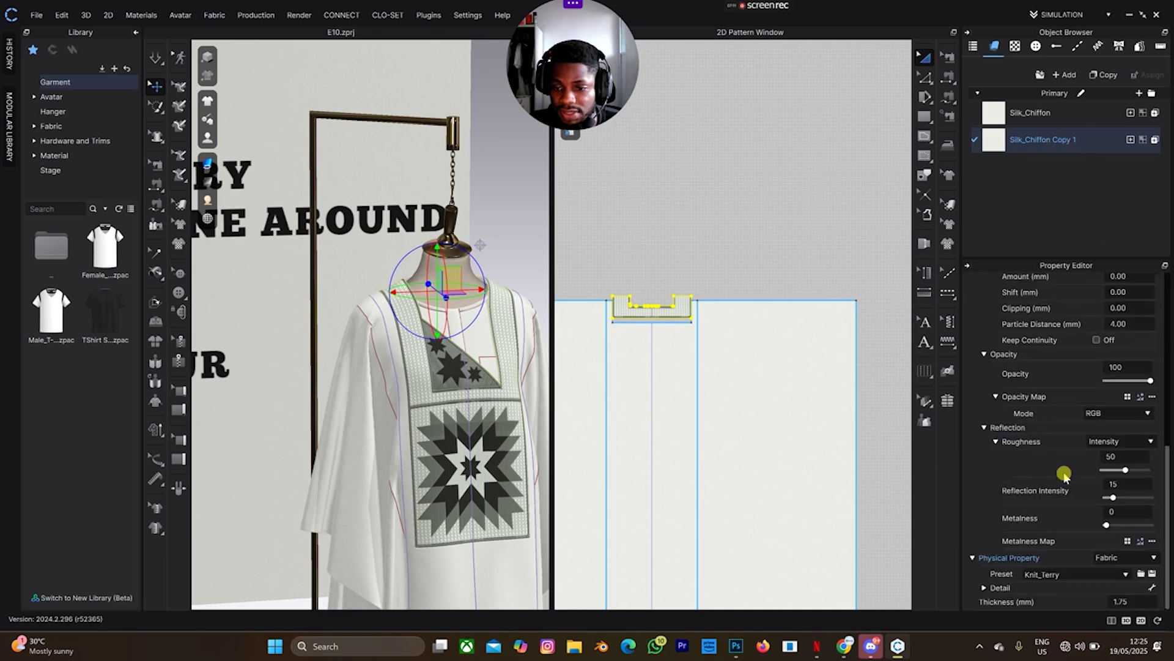
click(1125, 596)
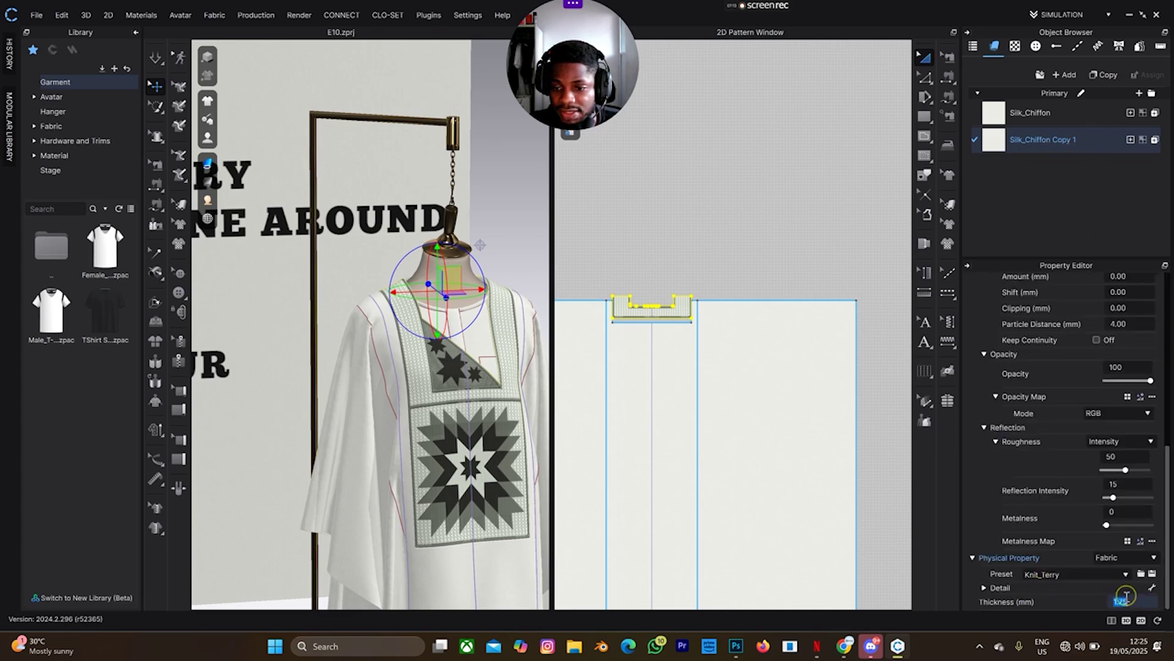
text(3)
key(Return)
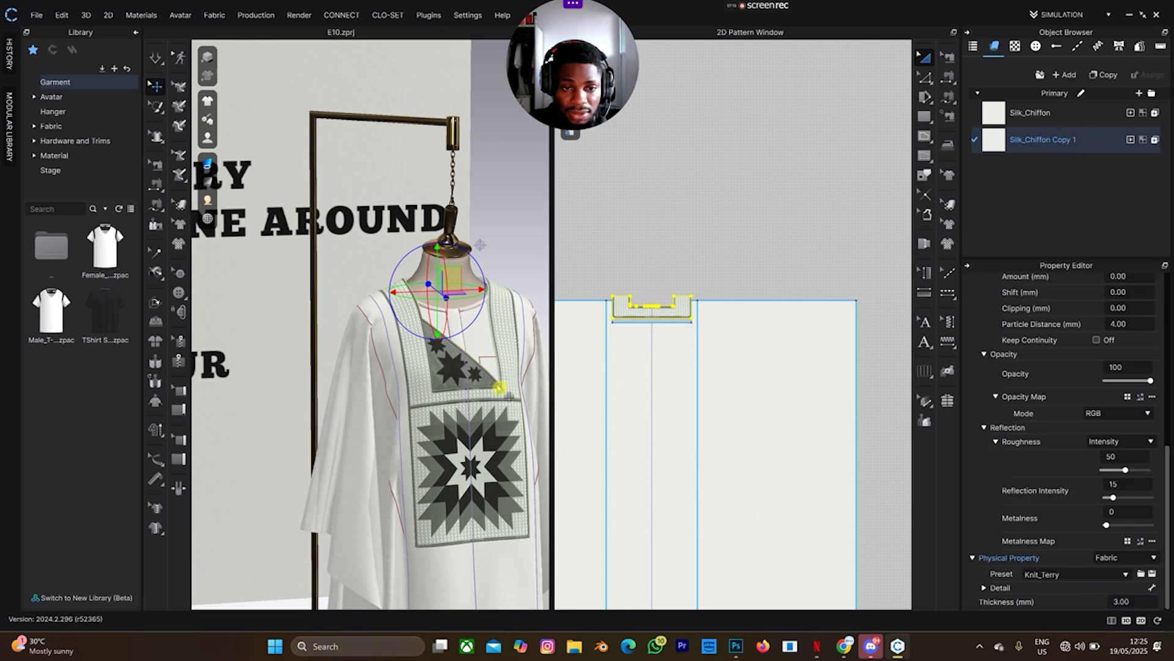
- Inspect the embroidery edge up close in 3D and set the Silk_Chiffon Copy 1 thickness to 55 mm
scroll(409, 424, up, 10)
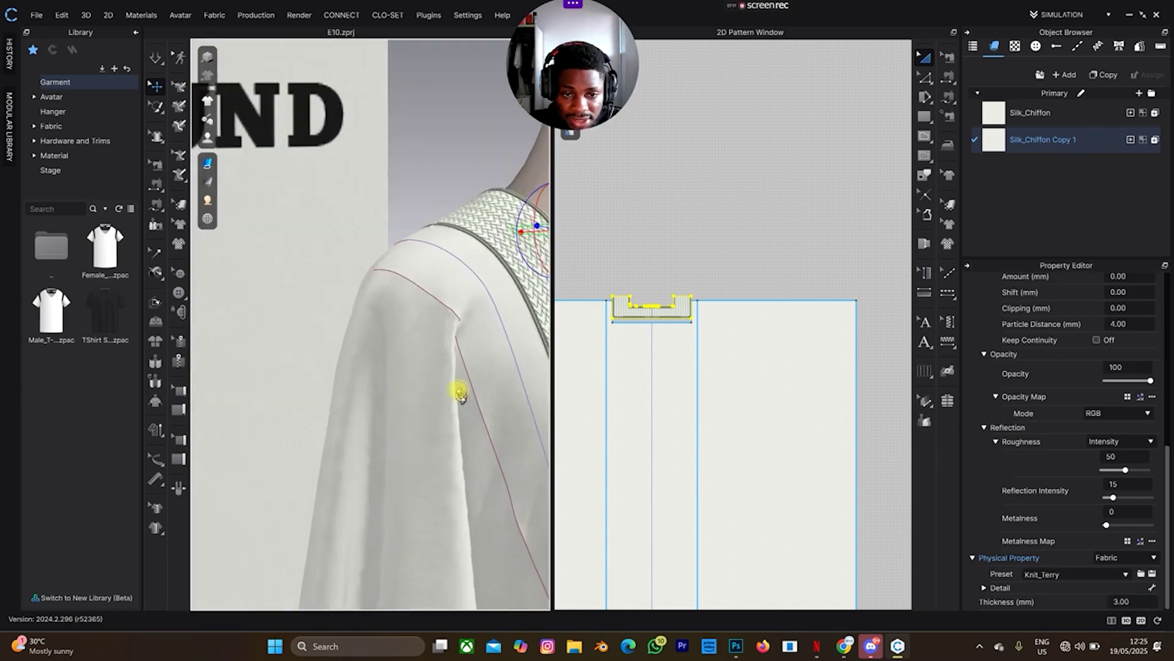
mouse_move(393, 289)
right_down()
mouse_move(314, 241)
mouse_move(281, 199)
mouse_move(365, 295)
mouse_move(409, 300)
right_up()
scroll(365, 295, up, 10)
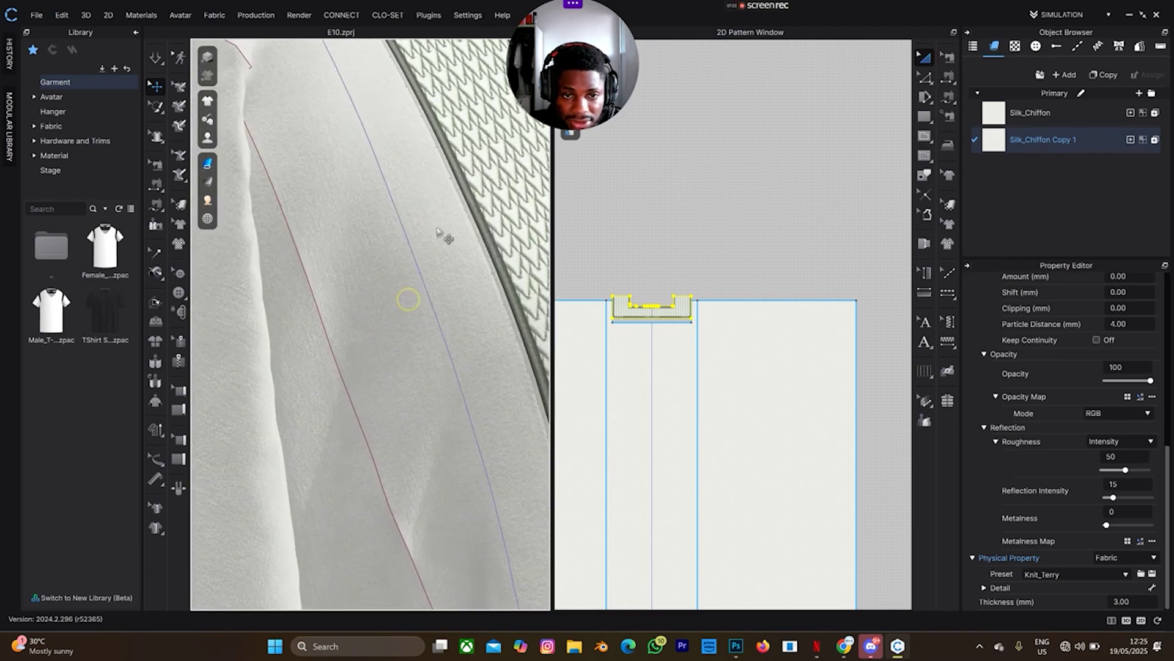
click(1131, 598)
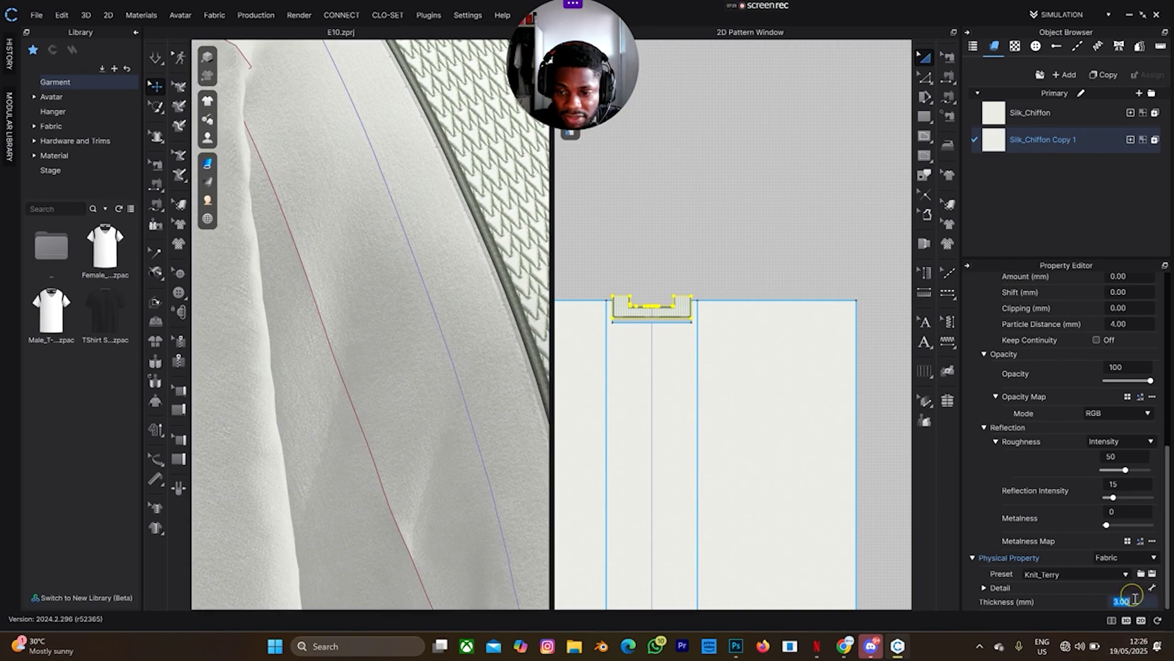
text(55)
key(Return)
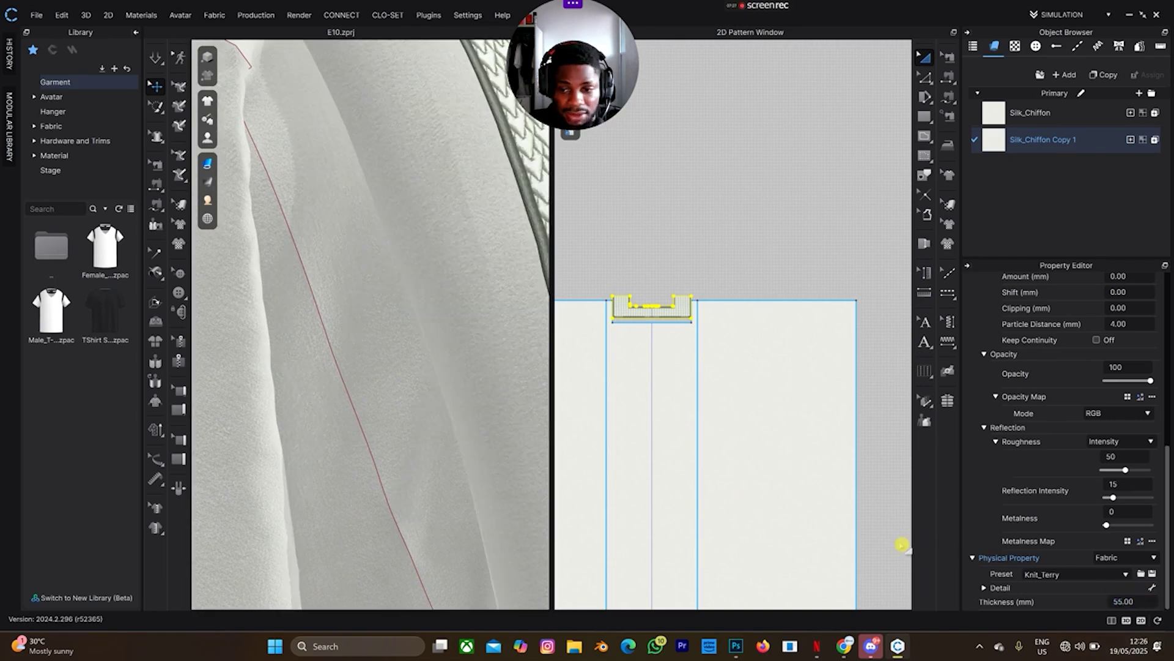
- Try a thickness of 5 mm for the Silk_Chiffon Copy 1 fabric
click(1144, 599)
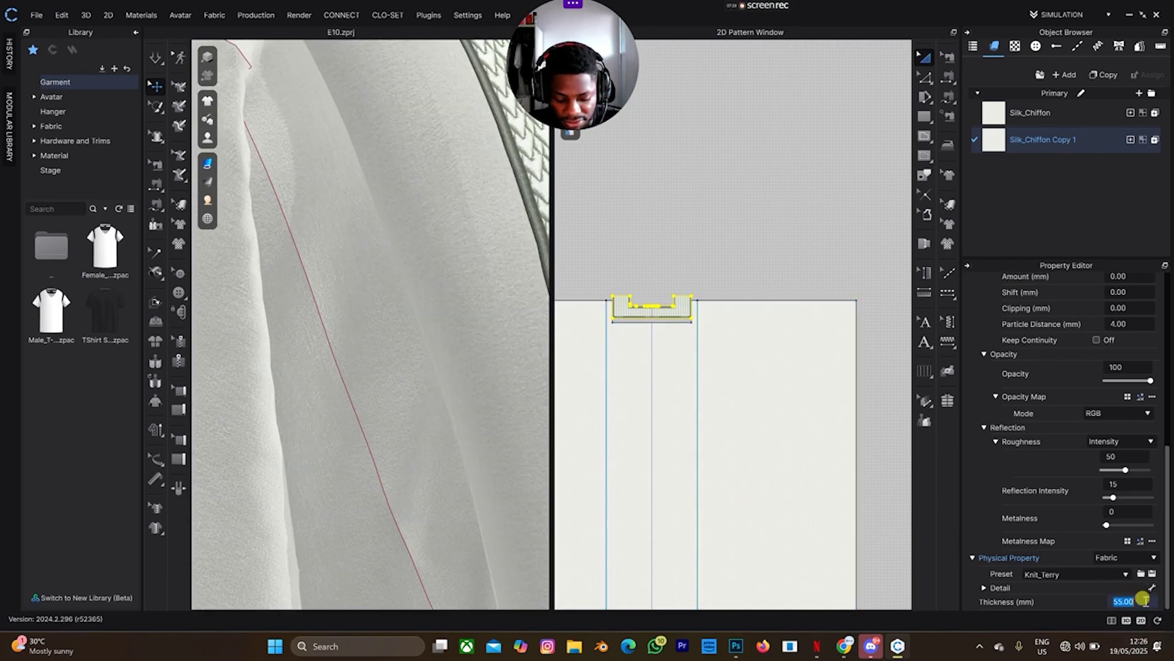
text(5)
key(Return)
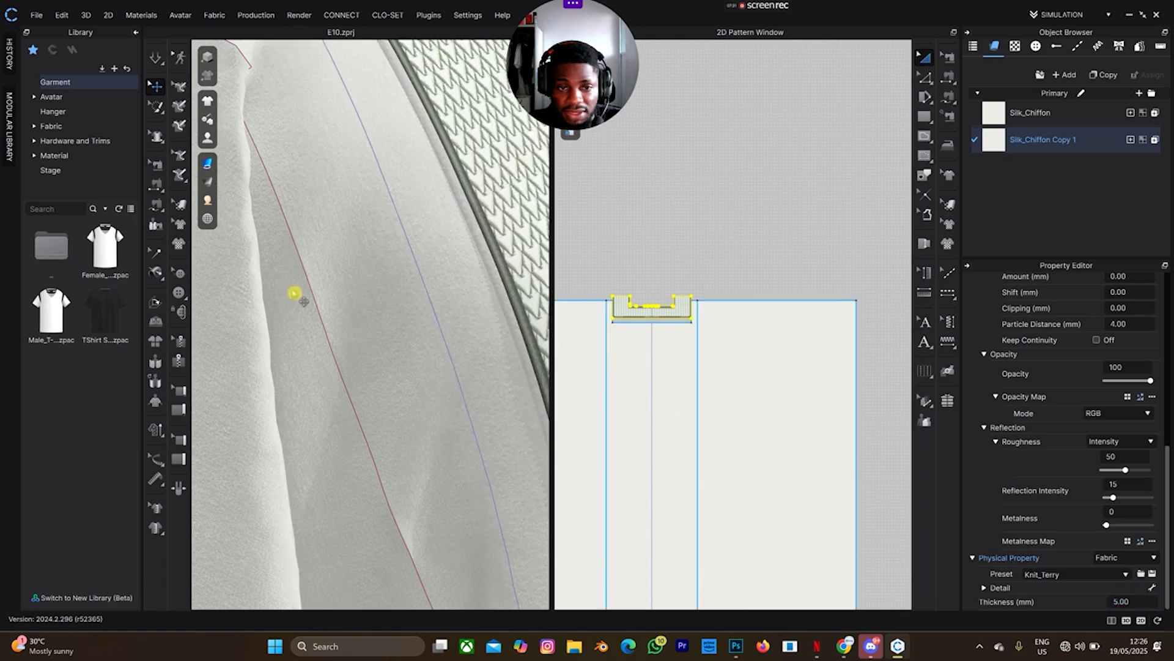
- Set the thickness of the Silk_Chiffon Copy 1 embroidery fabric to 3 mm
click(1126, 601)
text(3)
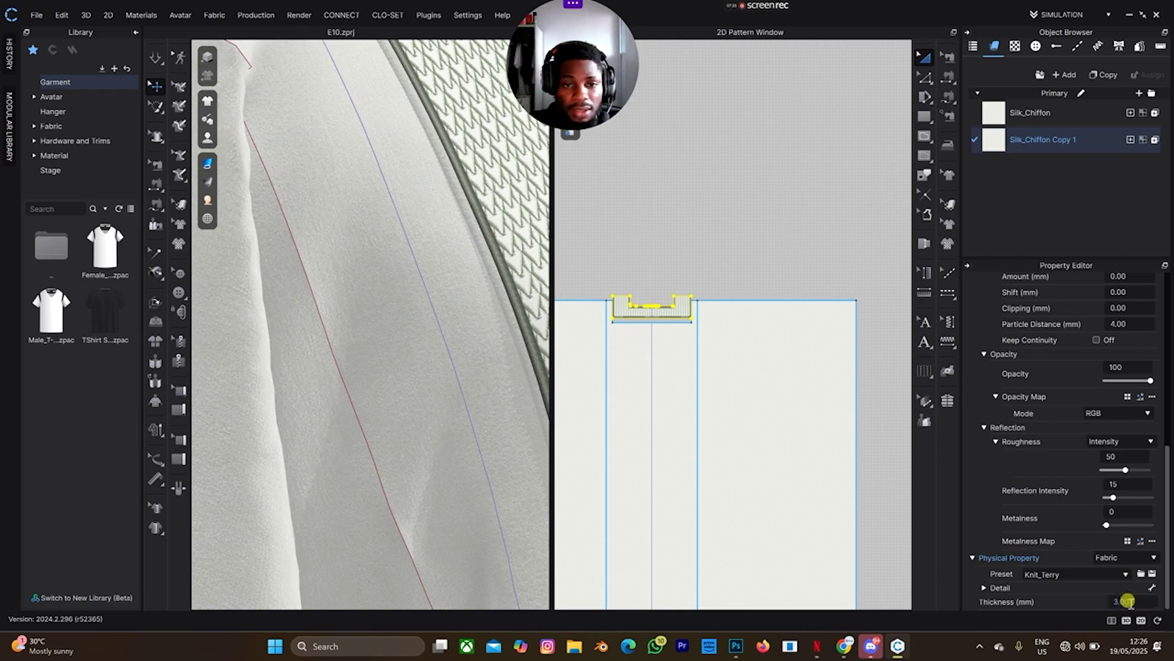
key(Return)
- Compare the garment's Textured Surface rendering style with Thick Textured Surface, ending on Thick Textured Surface
scroll(325, 257, down, 4)
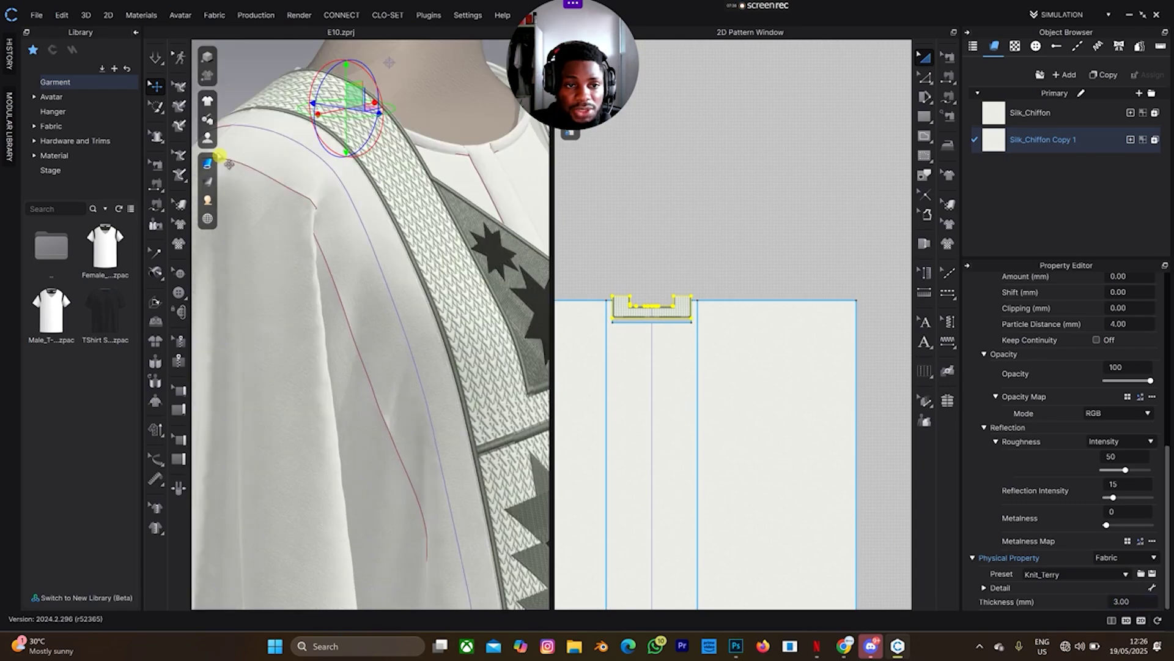
click(208, 163)
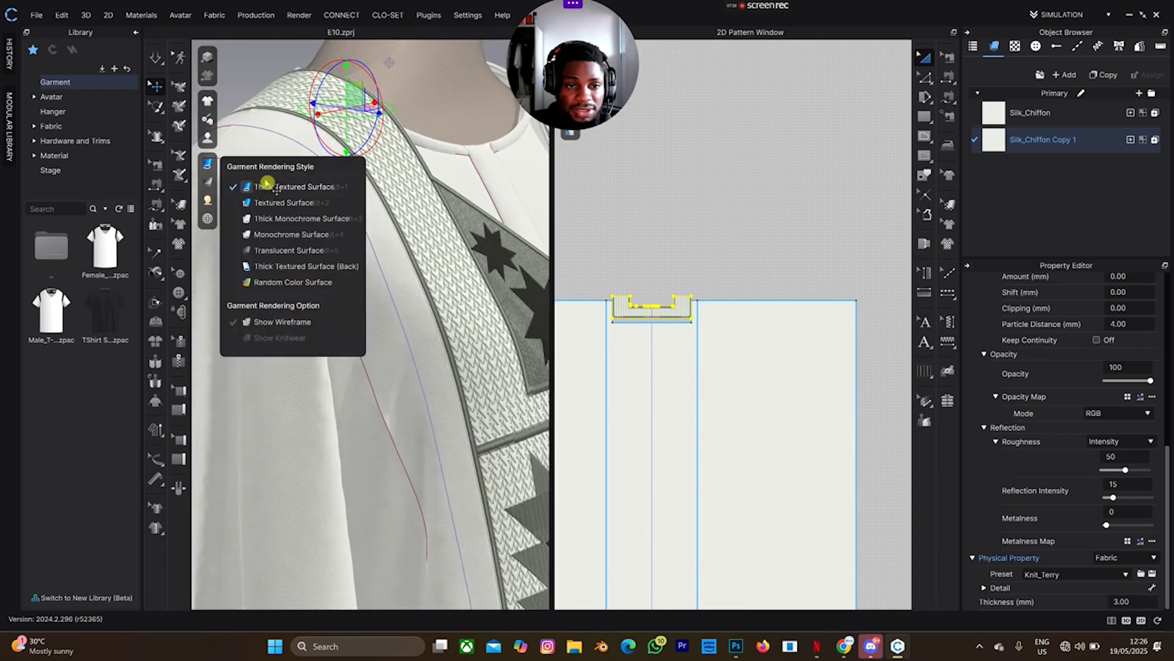
click(252, 204)
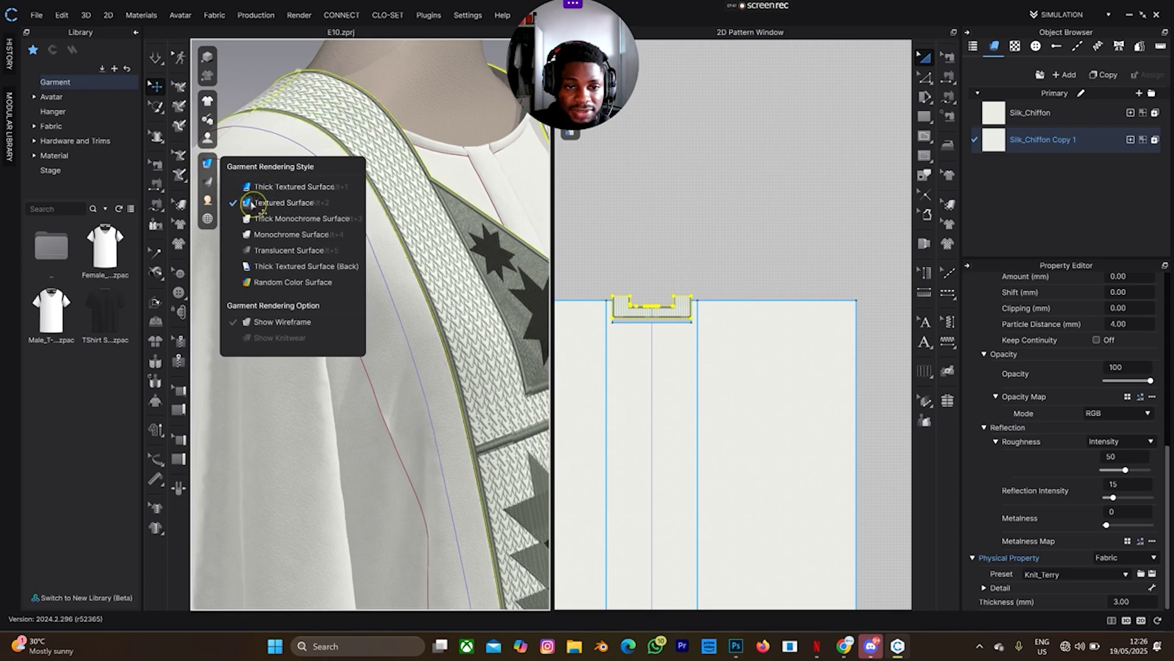
mouse_move(213, 172)
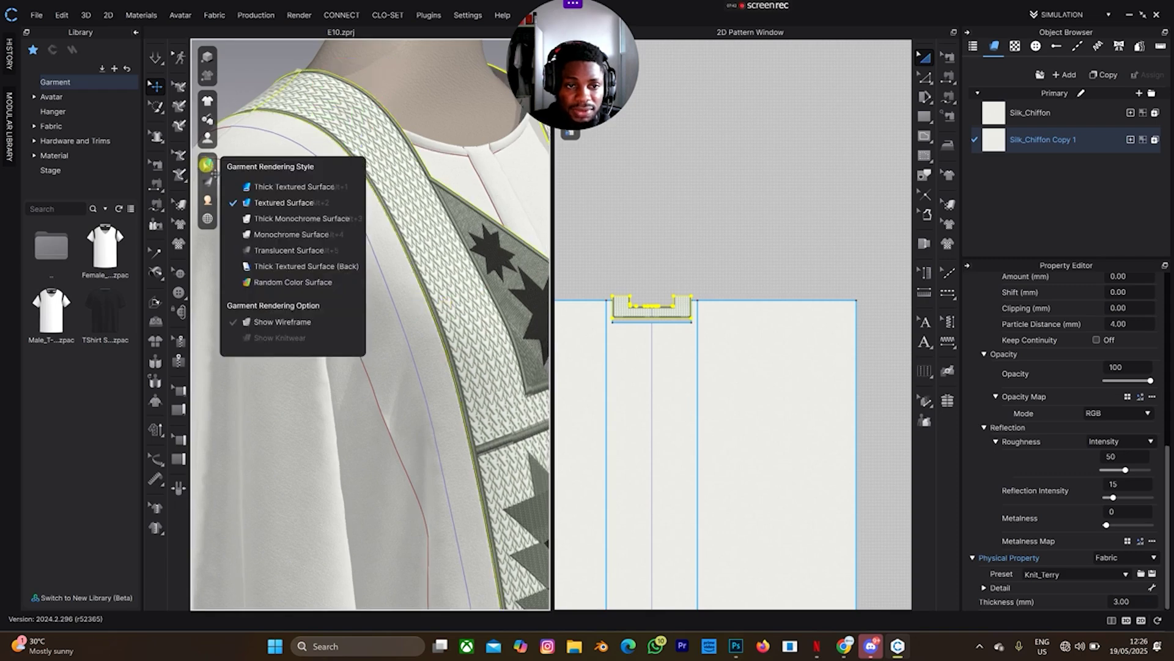
click(247, 190)
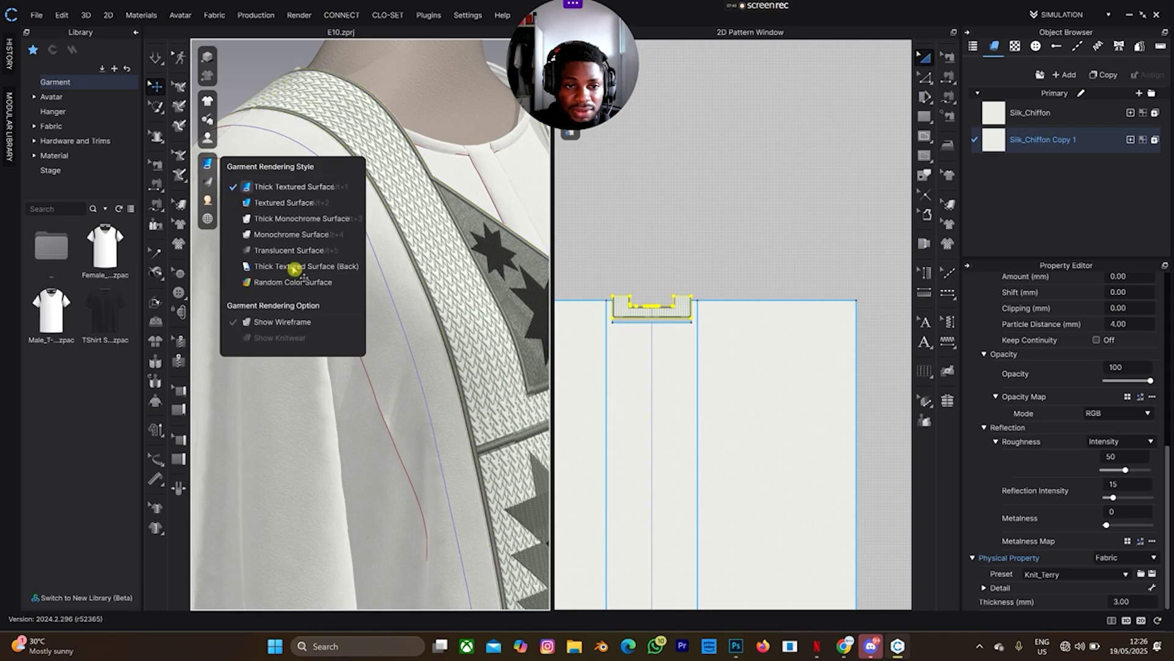
- Hide the instruction board beside the garment in the 3D view
scroll(449, 325, down, 4)
scroll(454, 287, down, 6)
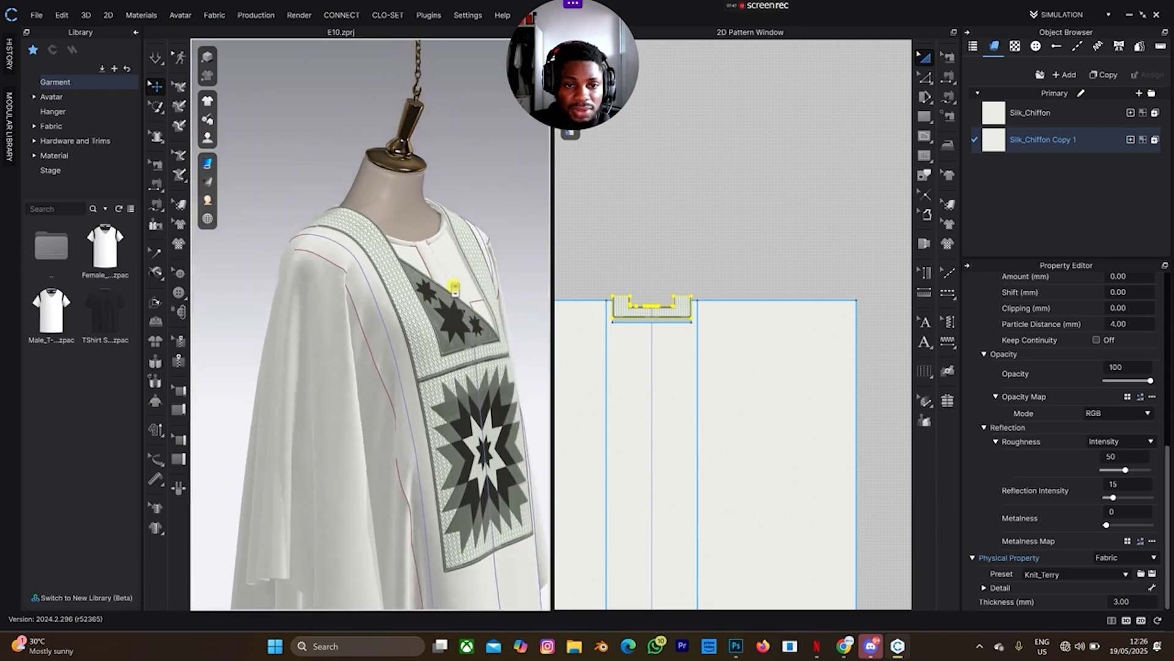
click(268, 273)
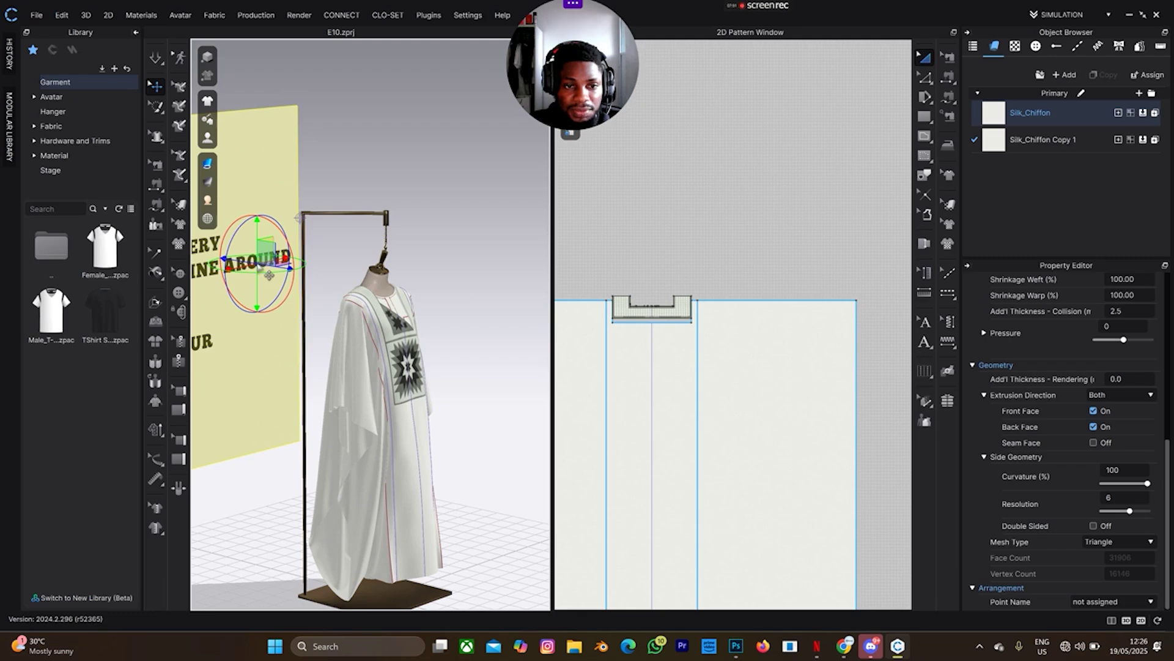
scroll(269, 275, down, 4)
middle_drag(451, 215, 469, 207)
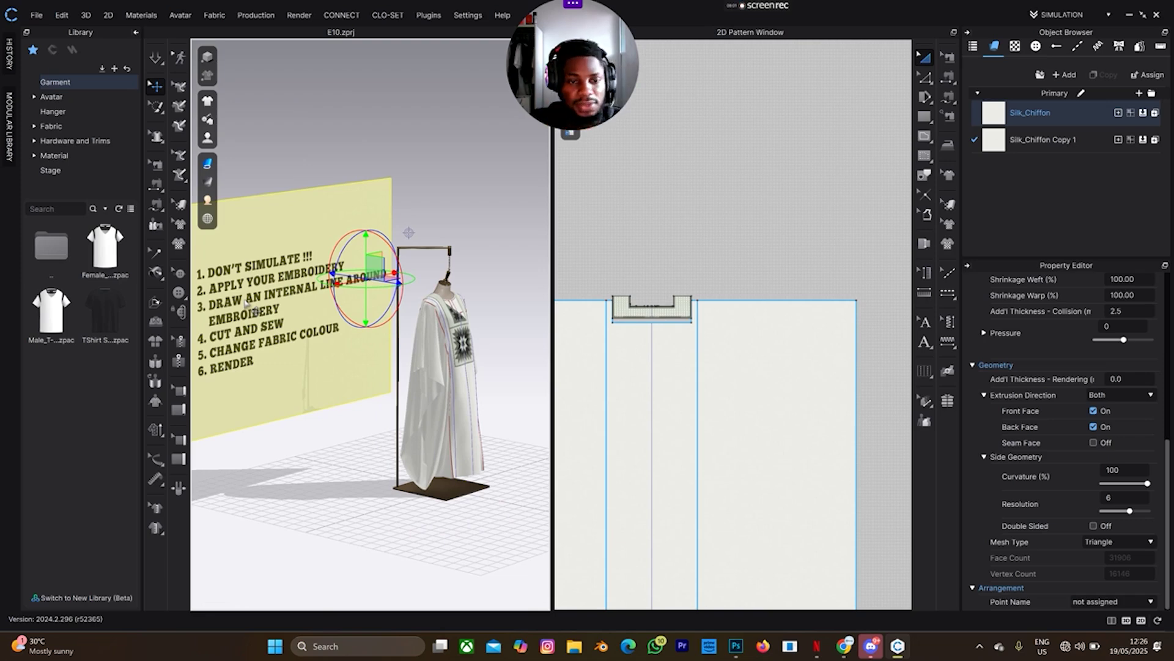
key(Delete)
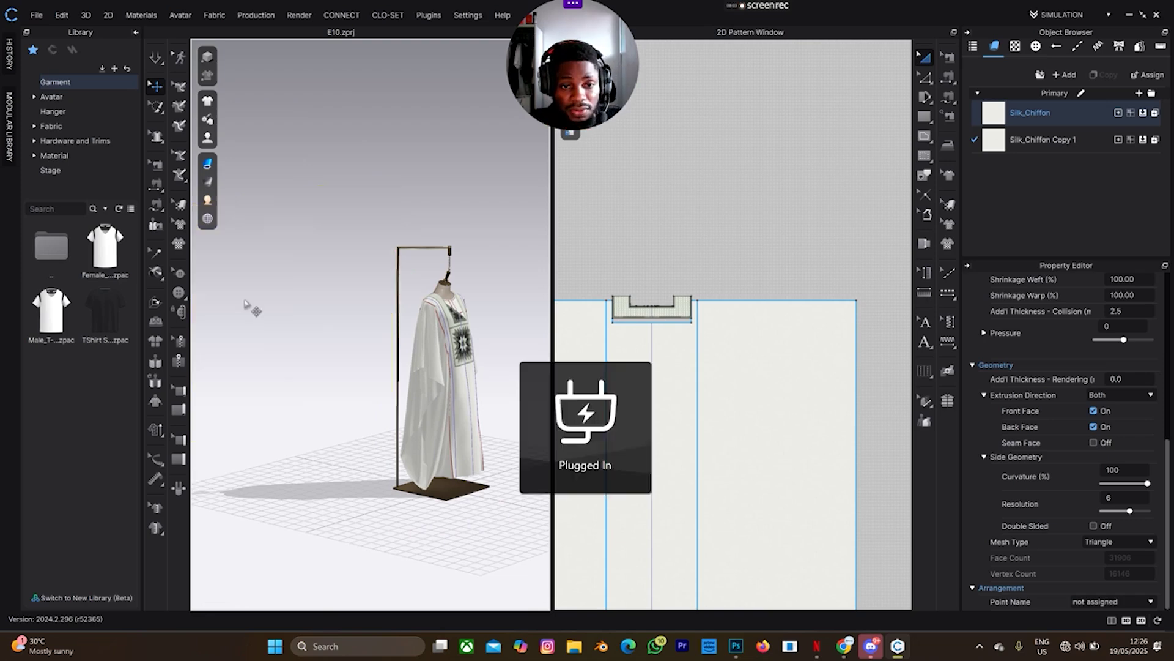
- Select the instruction board in the 2D pattern, show it again in the 3D view and hide it once more
scroll(709, 274, down, 4)
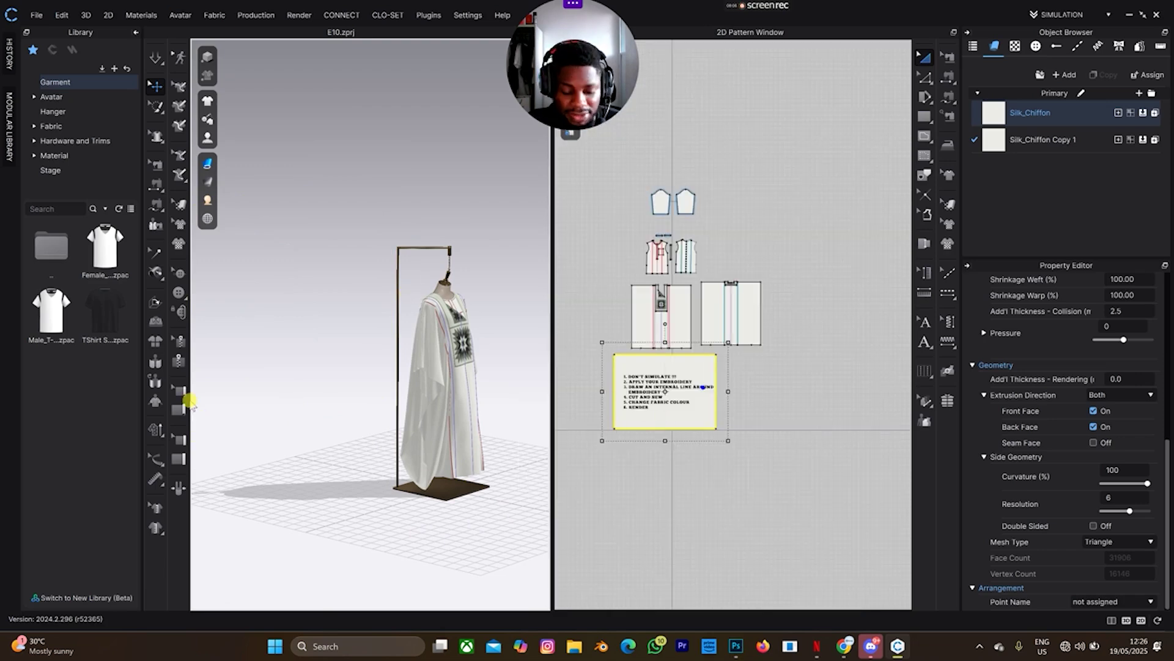
click(291, 329)
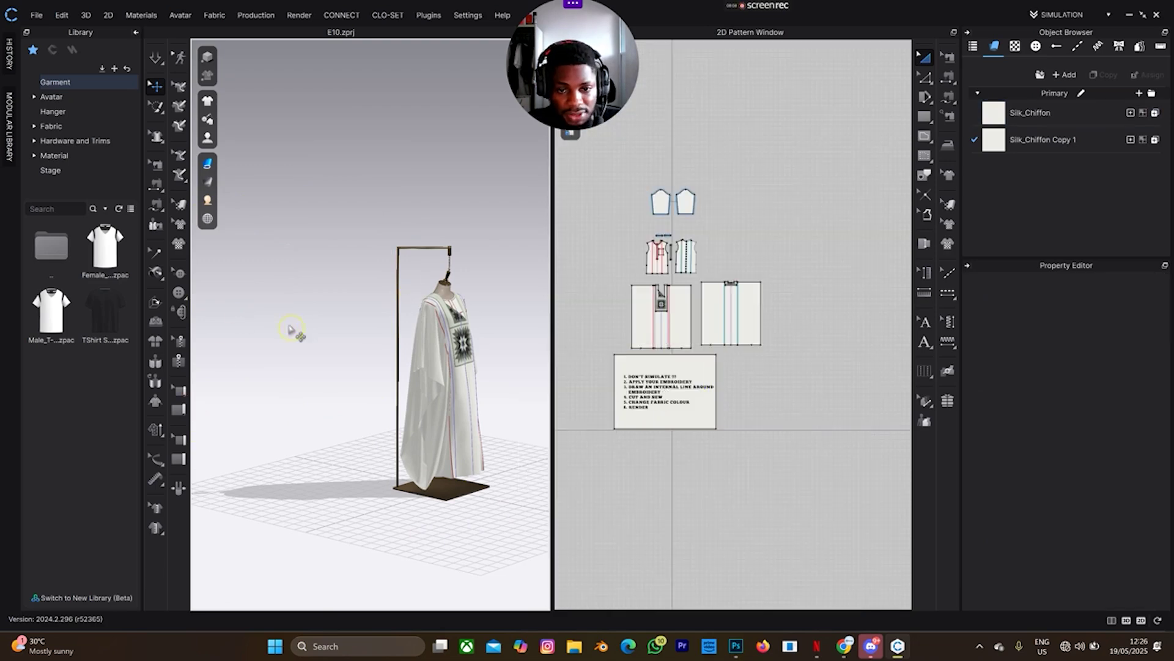
click(693, 425)
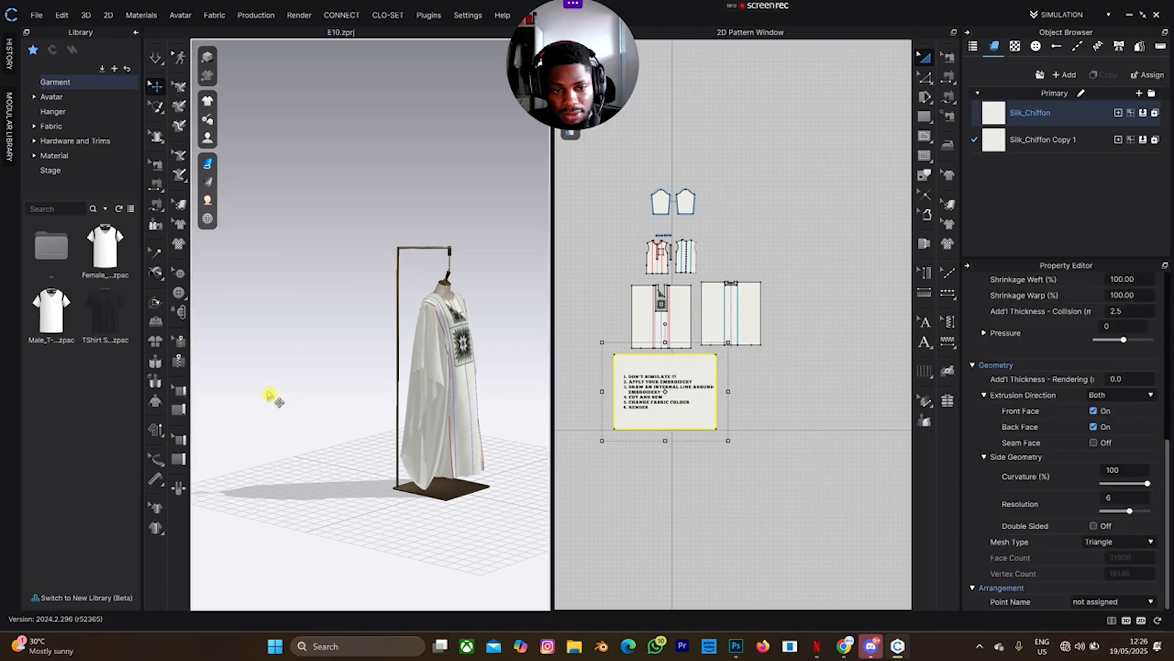
key(shift+q)
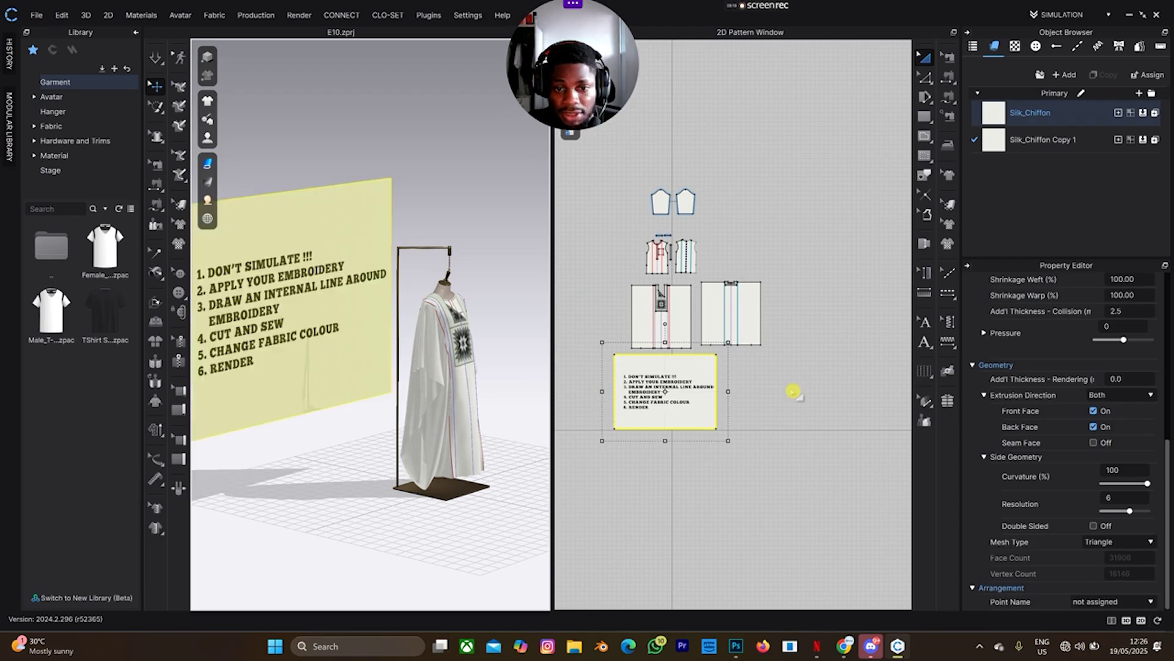
middle_drag(353, 419, 400, 428)
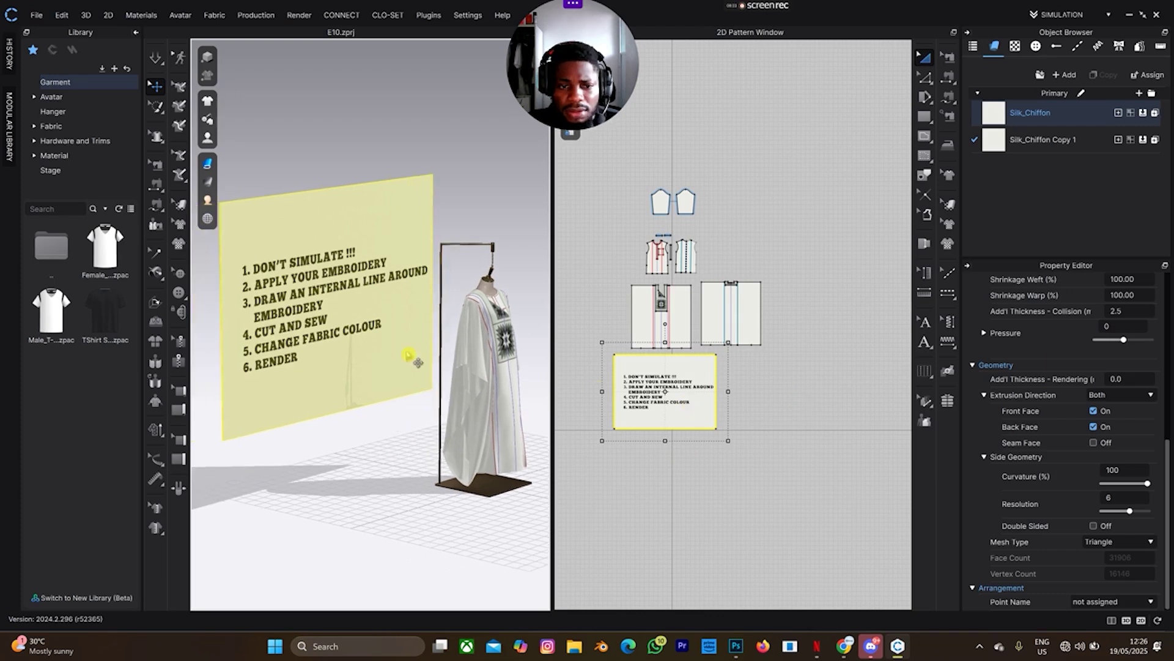
key(shift+q)
- Select the original Silk_Chiffon fabric and bring up its base color settings, with the front embroidery in close view
right_drag(508, 345, 471, 344)
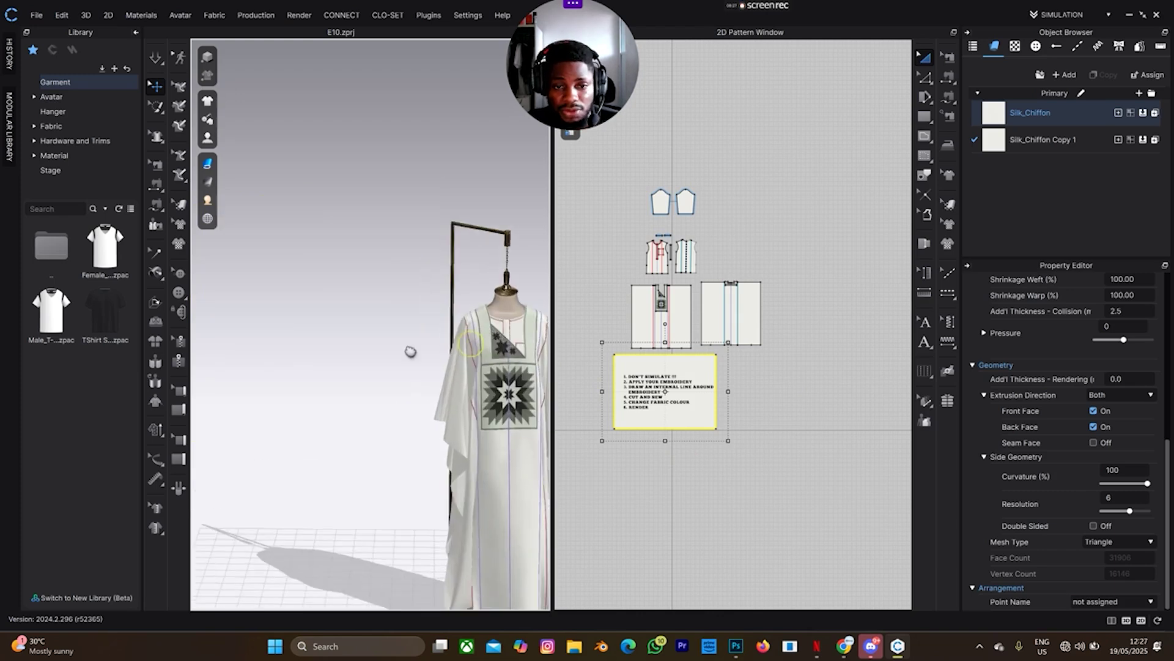
scroll(409, 349, up, 3)
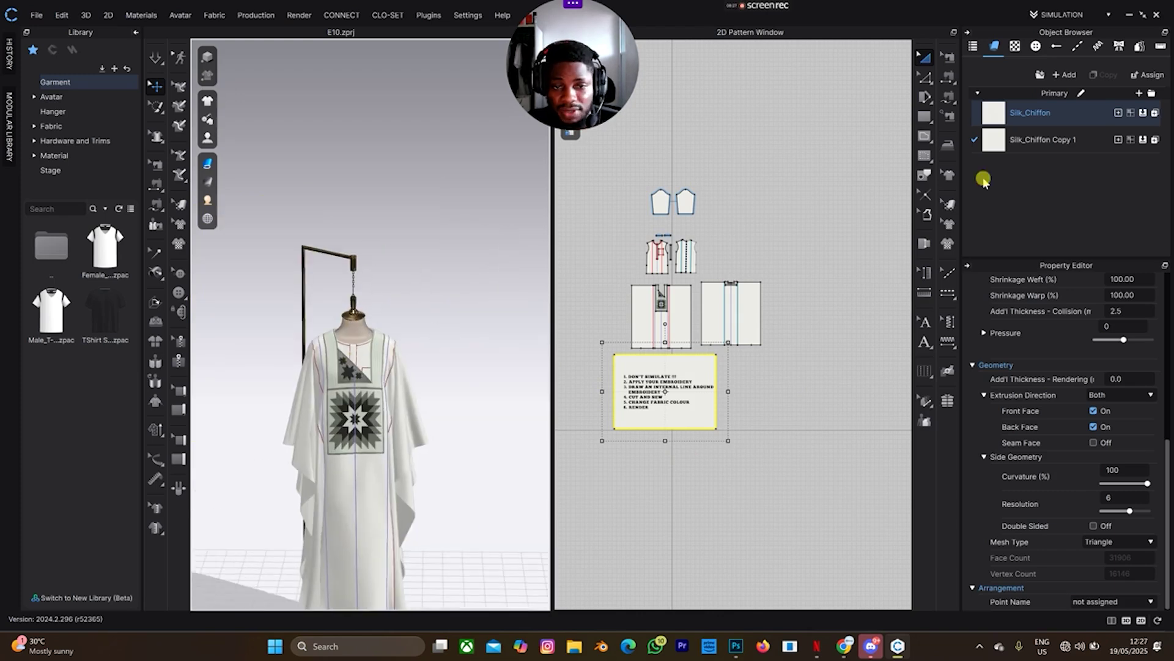
click(1072, 116)
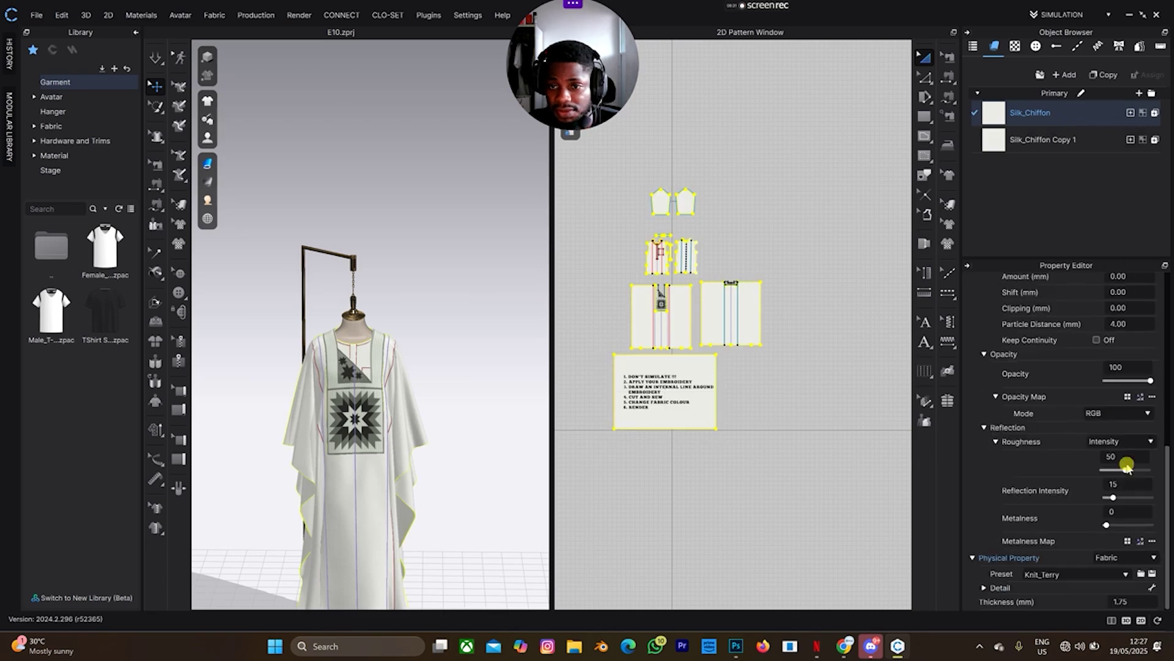
scroll(1137, 471, up, 6)
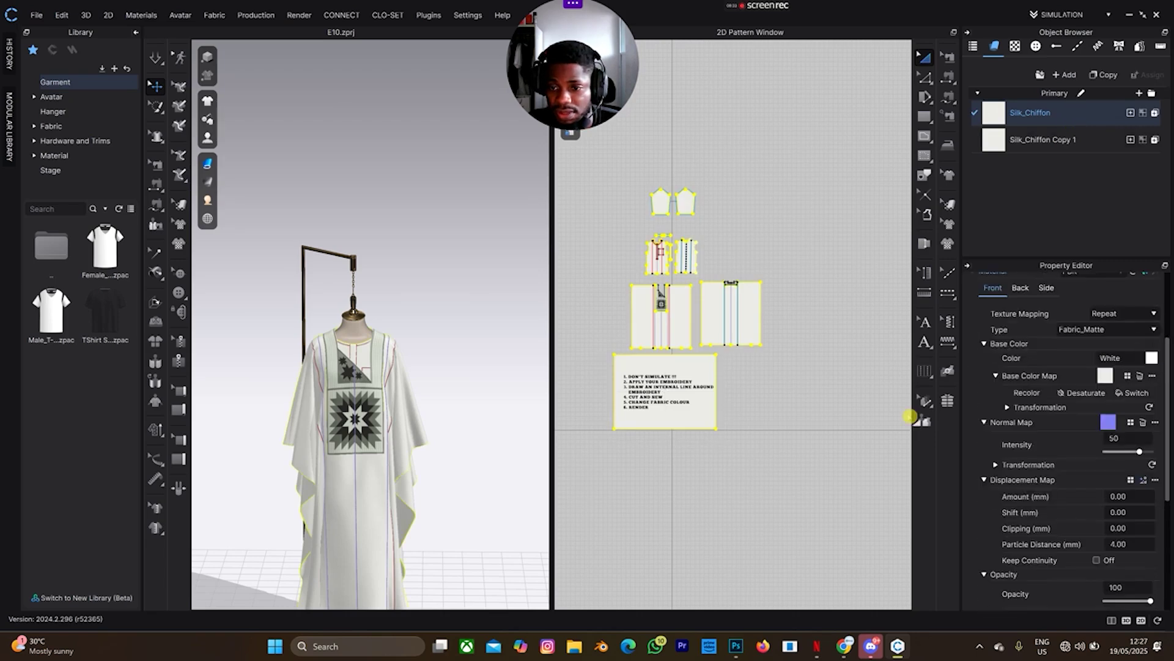
scroll(343, 465, up, 5)
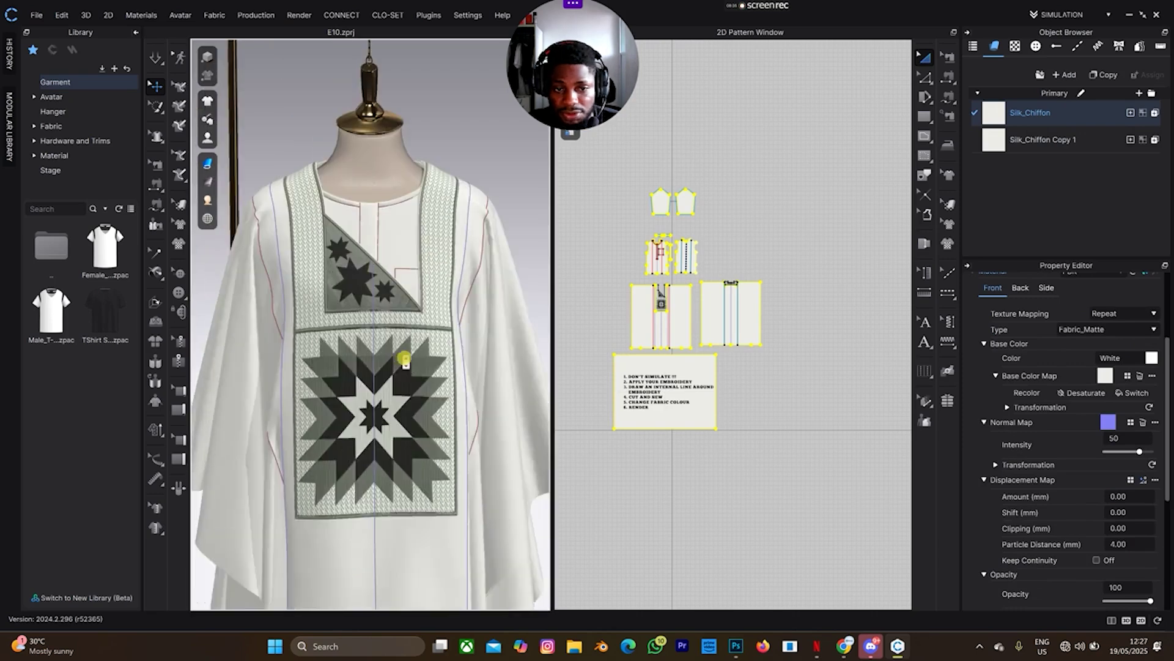
click(1151, 357)
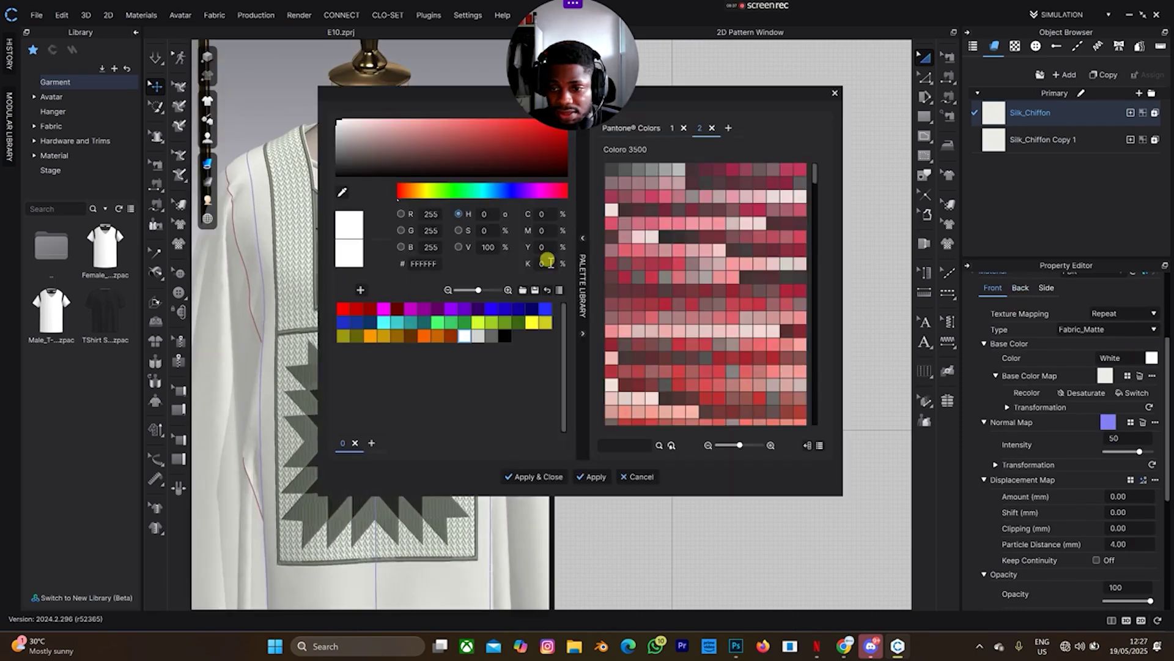
click(343, 192)
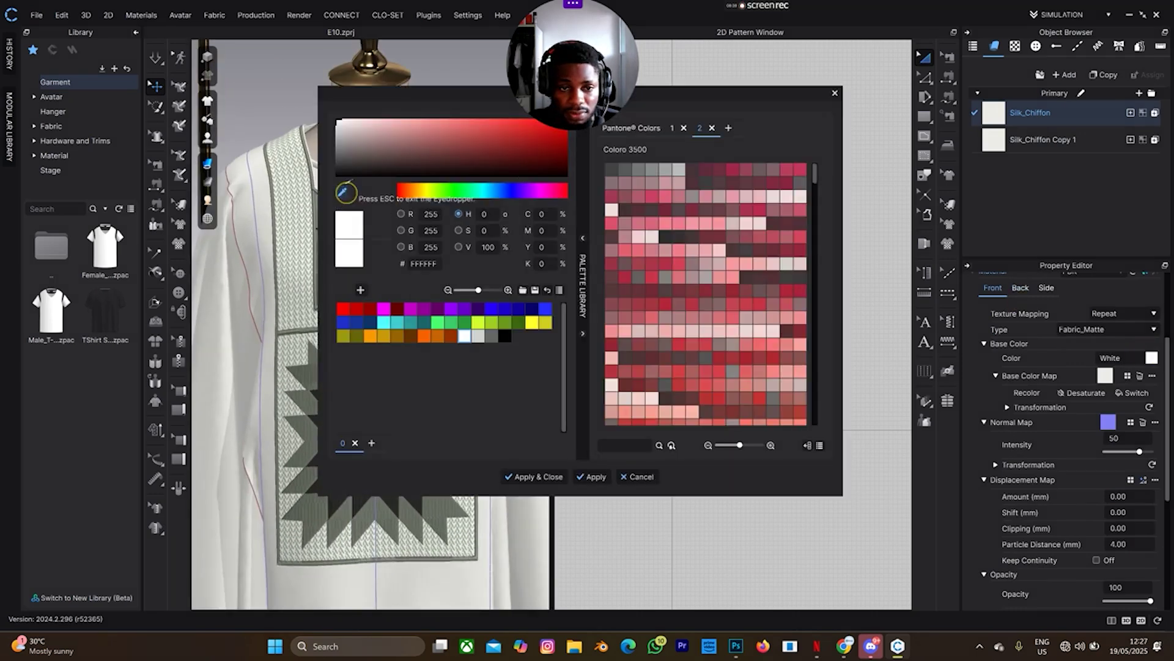
click(309, 386)
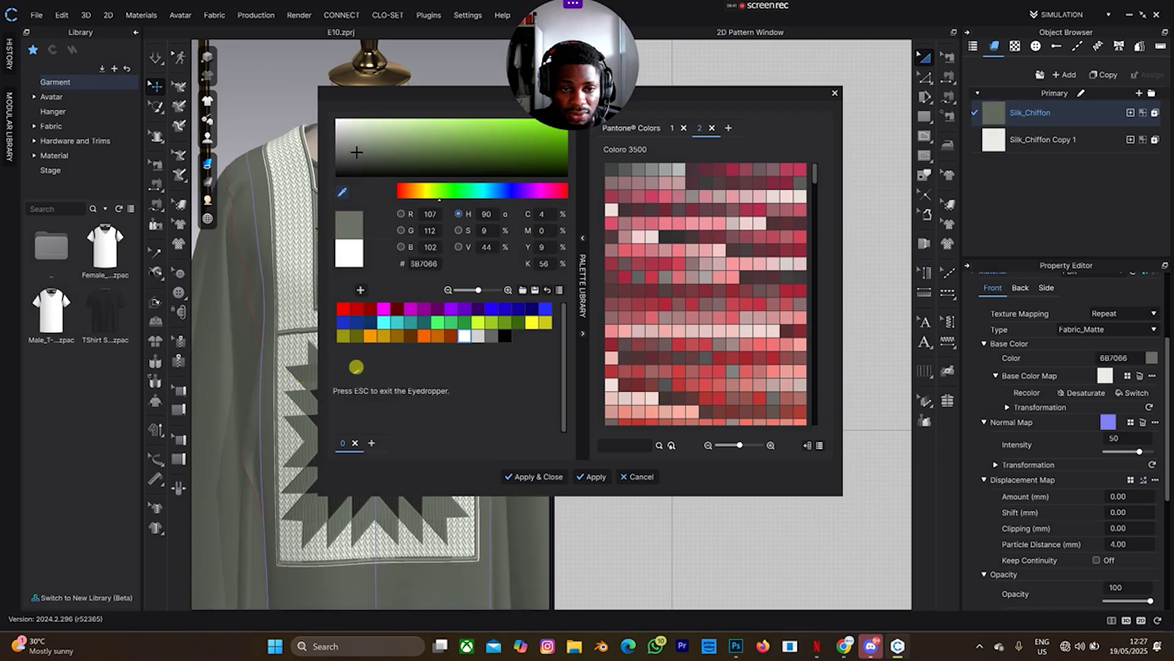
key(Escape)
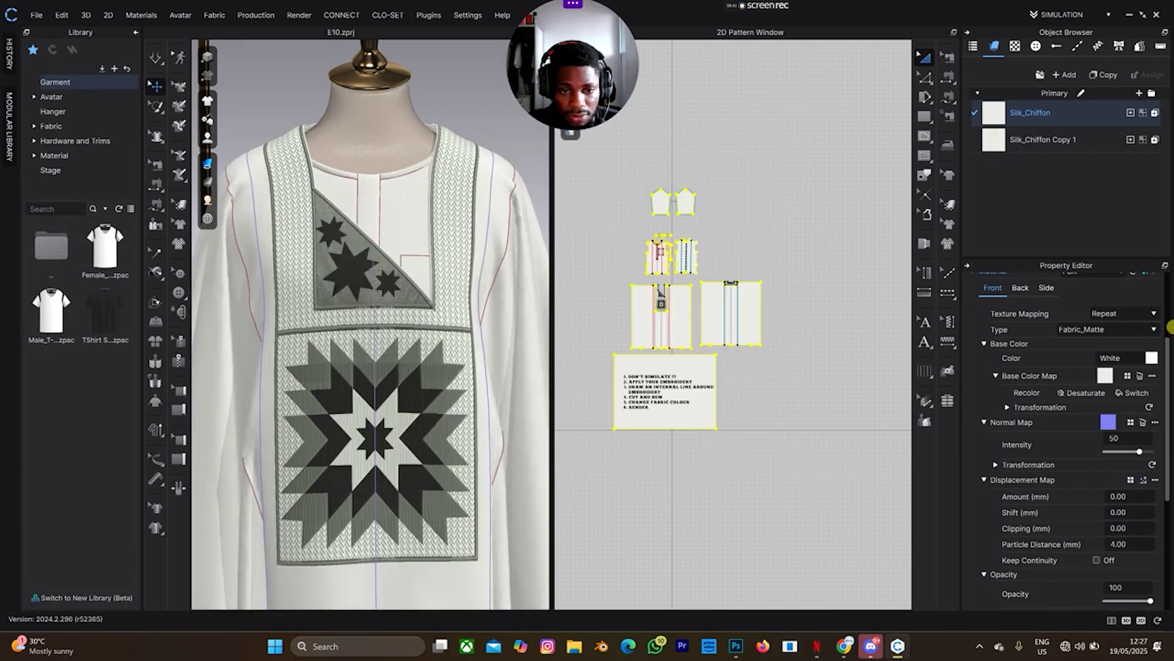
- Set the Silk_Chiffon base color to the dark grey-green 60645B by sampling it from the front embroidery with the eyedropper
click(1151, 358)
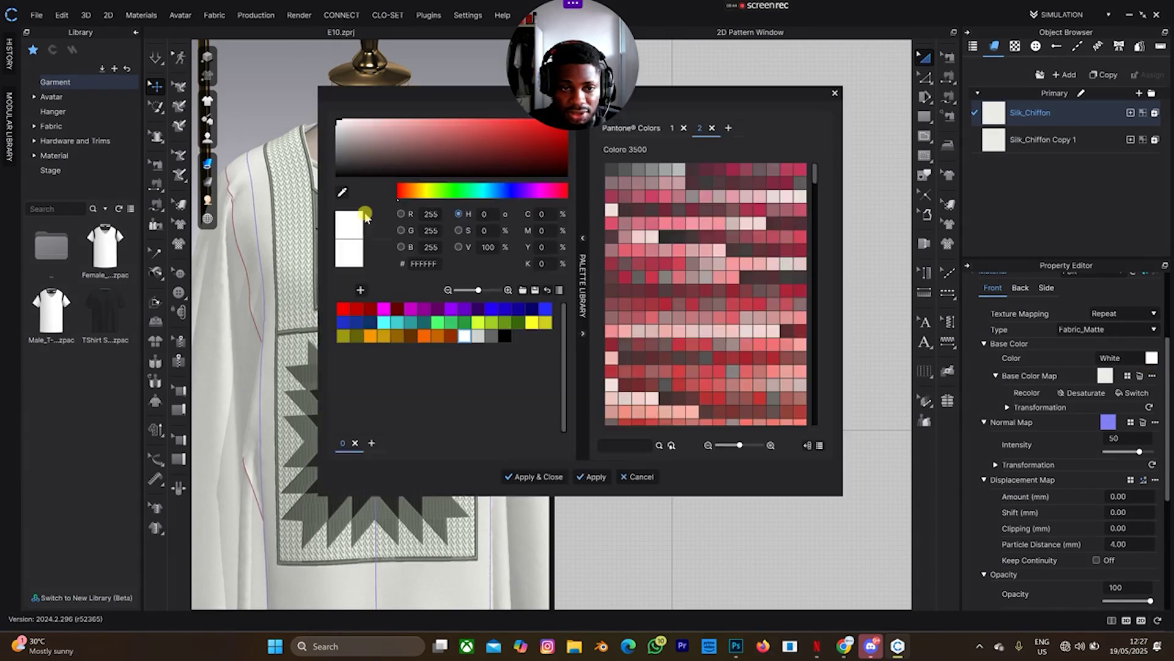
click(343, 192)
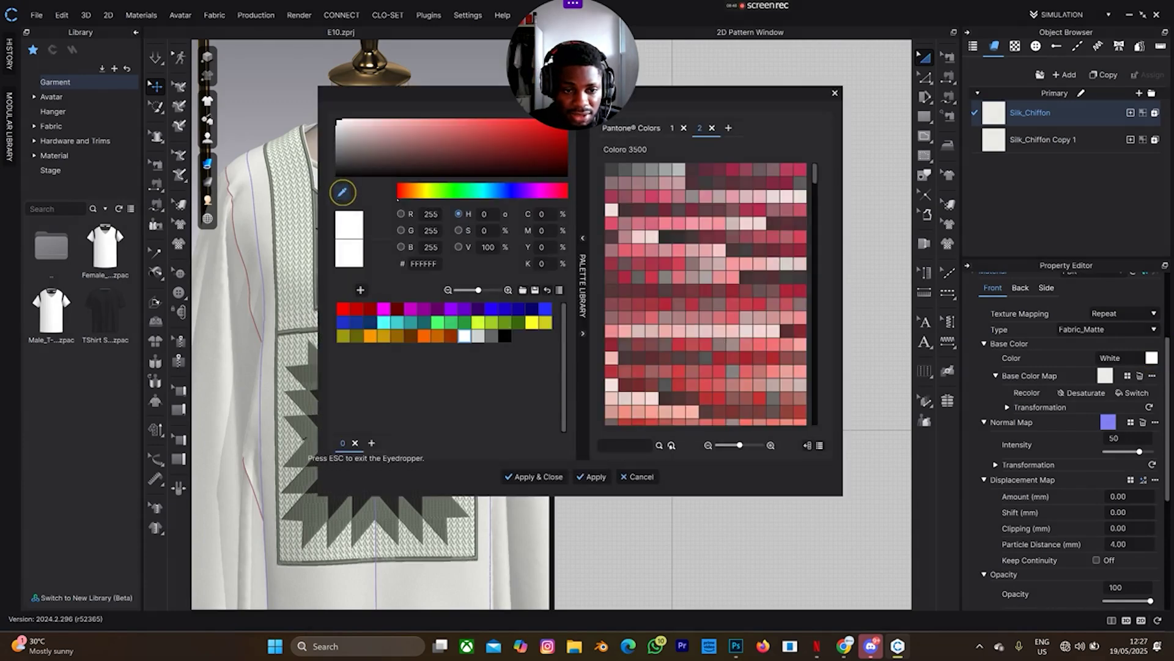
click(304, 433)
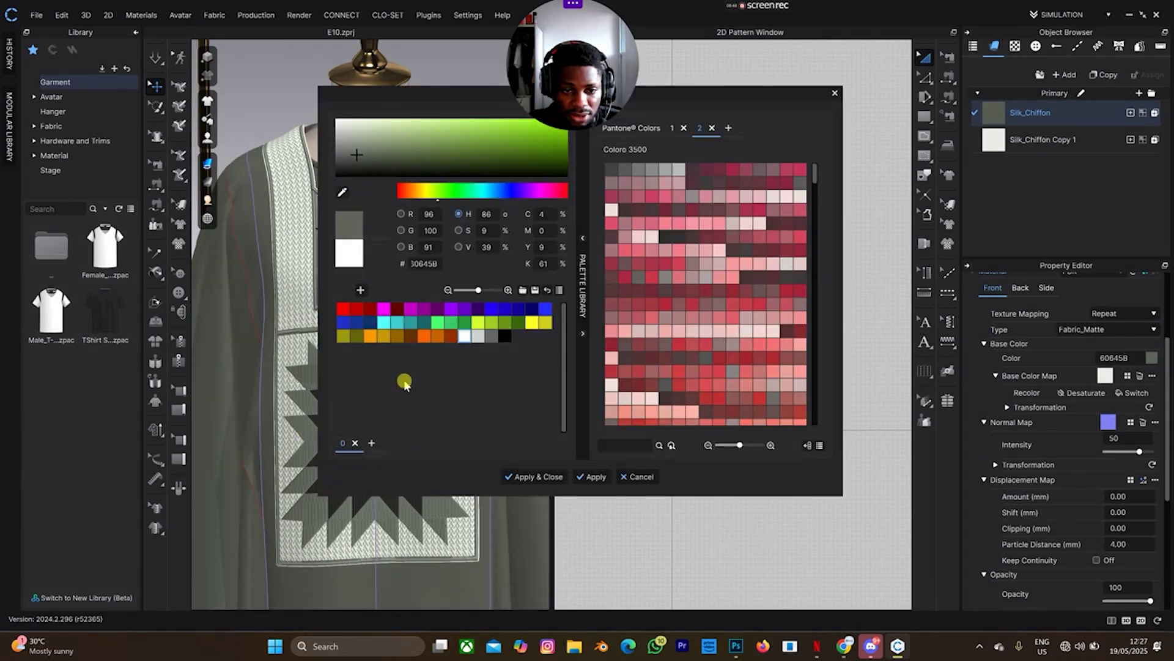
click(554, 477)
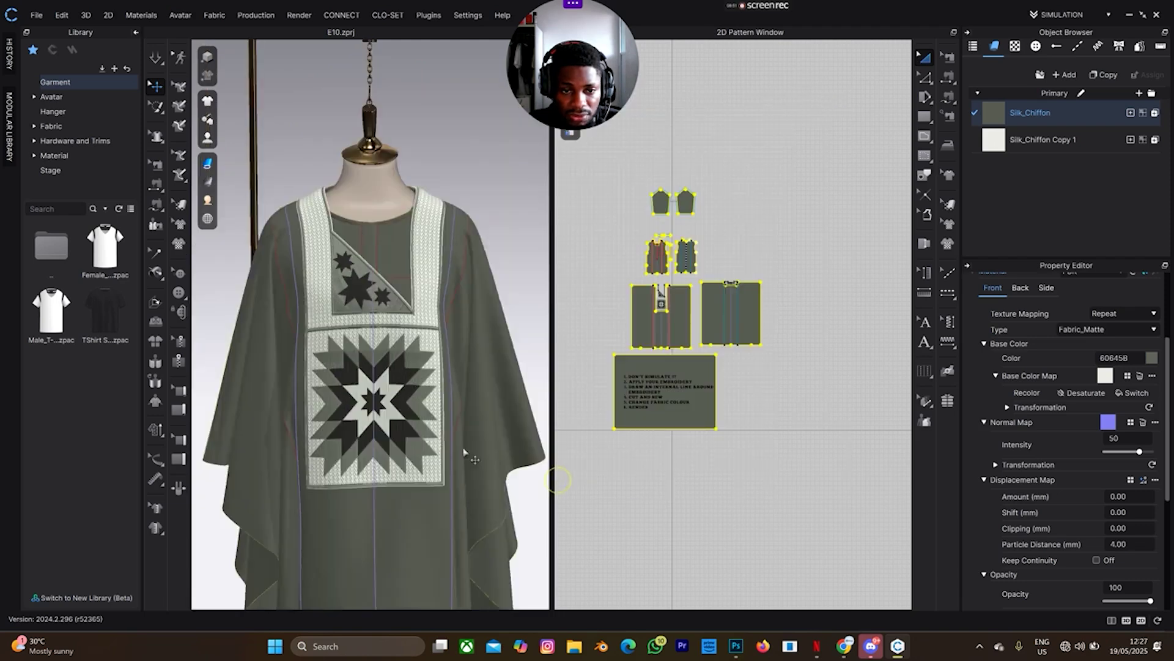
- Deselect the garment pieces and examine the recoloured agbada and its embroidery in 3D from several angles
scroll(463, 452, down, 4)
scroll(460, 445, up, 4)
mouse_move(424, 393)
right_down()
mouse_move(416, 400)
mouse_move(416, 390)
right_up()
middle_drag(416, 386, 467, 379)
right_drag(466, 379, 472, 348)
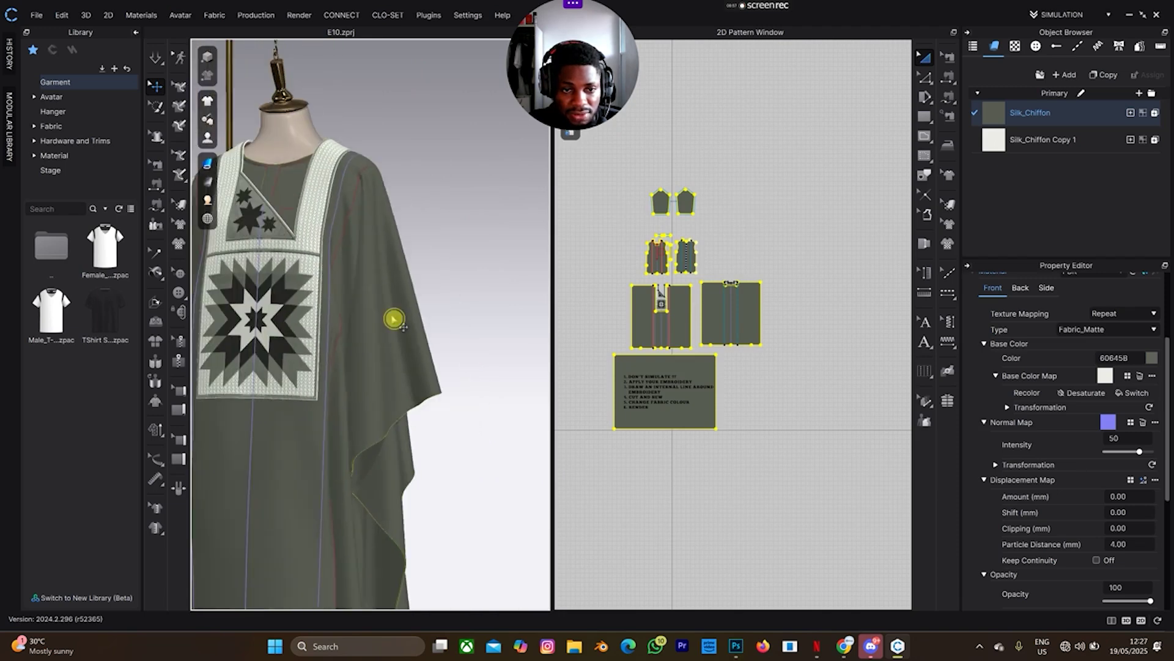
click(393, 319)
right_drag(394, 318, 461, 270)
click(444, 274)
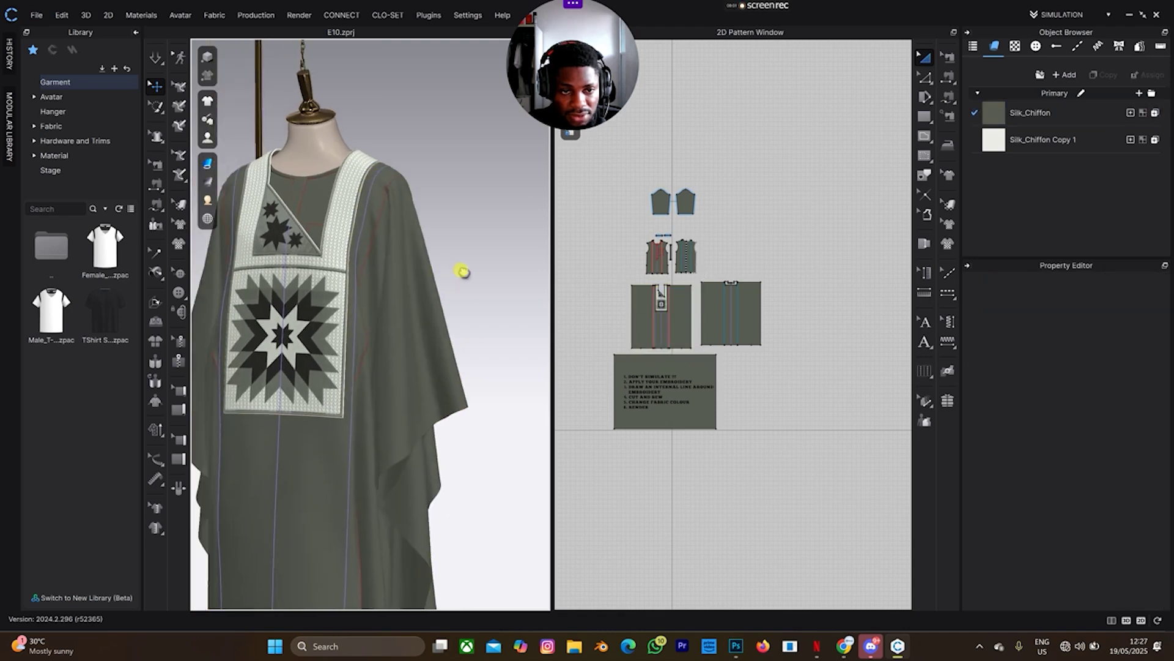
- Frame the front of the agbada at an angle and open the Render window
right_drag(420, 234, 398, 183)
scroll(477, 249, up, 3)
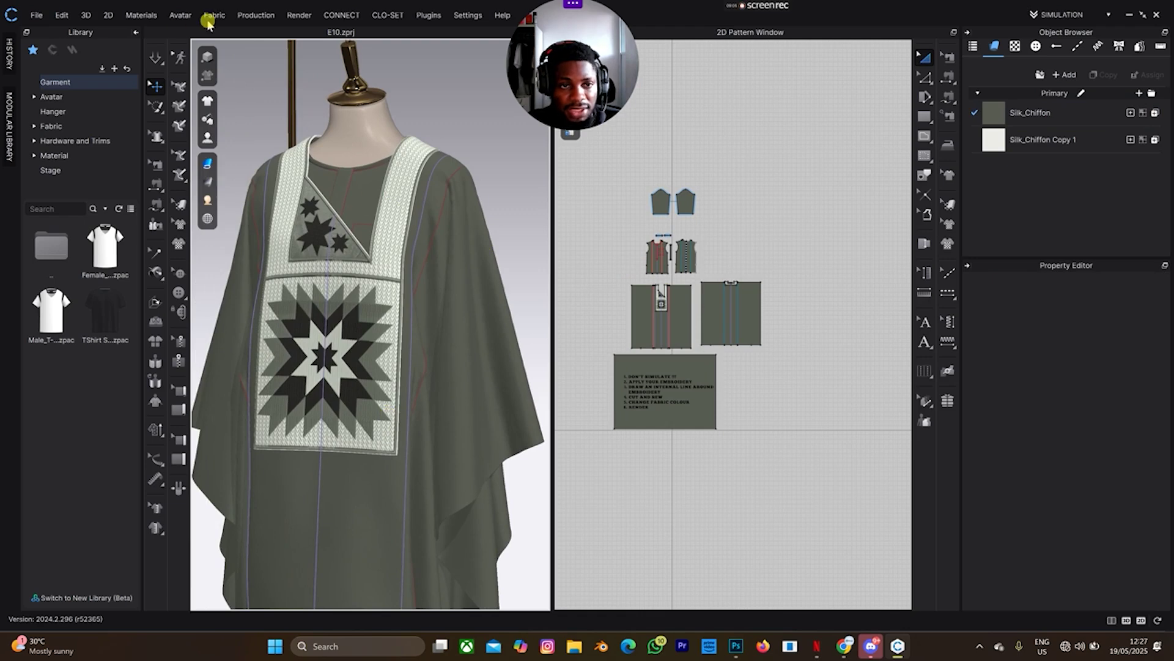
click(294, 15)
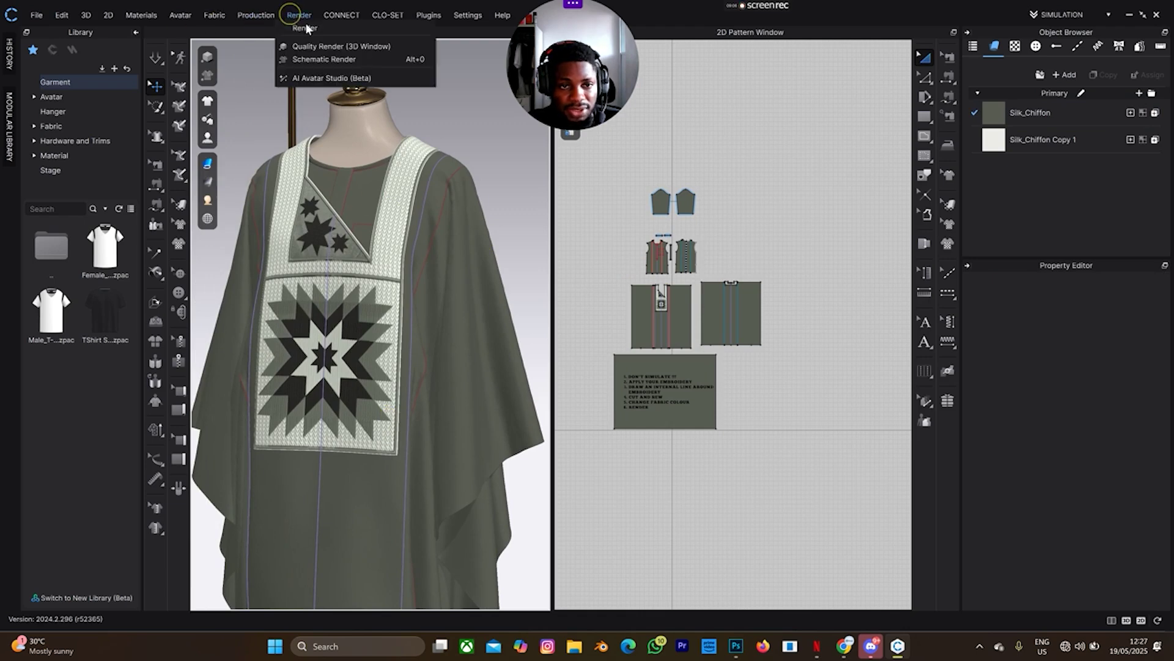
click(340, 29)
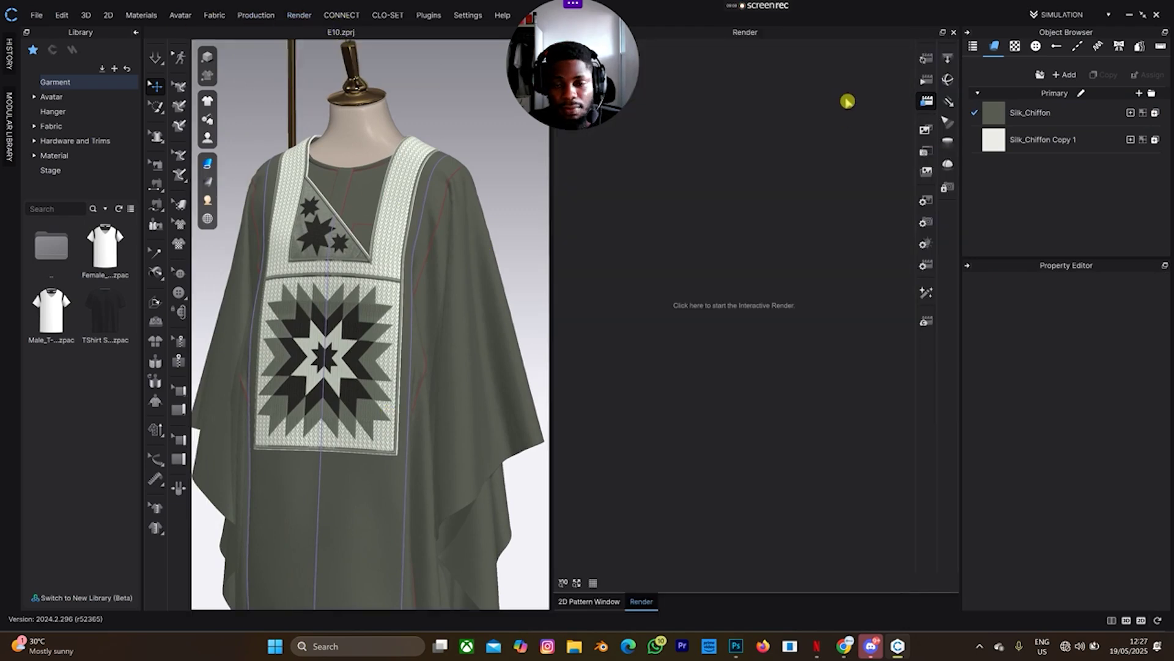
- Set the render image size to 1080 pixels wide and 1080 pixels high in the Image/Video properties
click(926, 201)
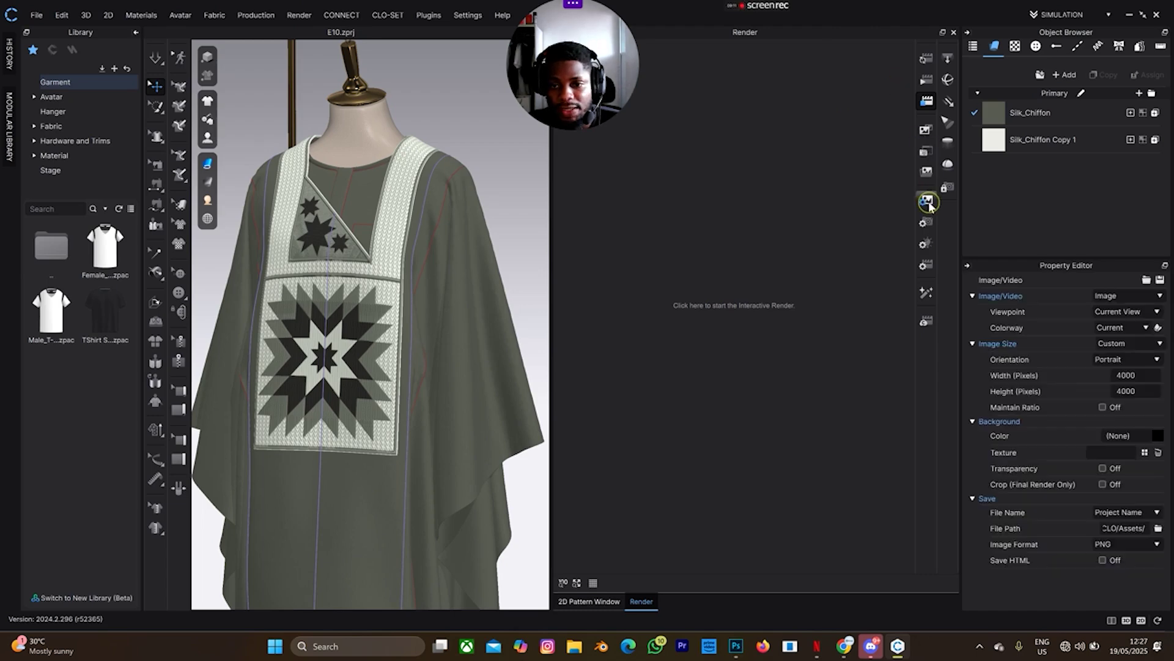
double_click(1132, 375)
text(1080)
double_click(1132, 392)
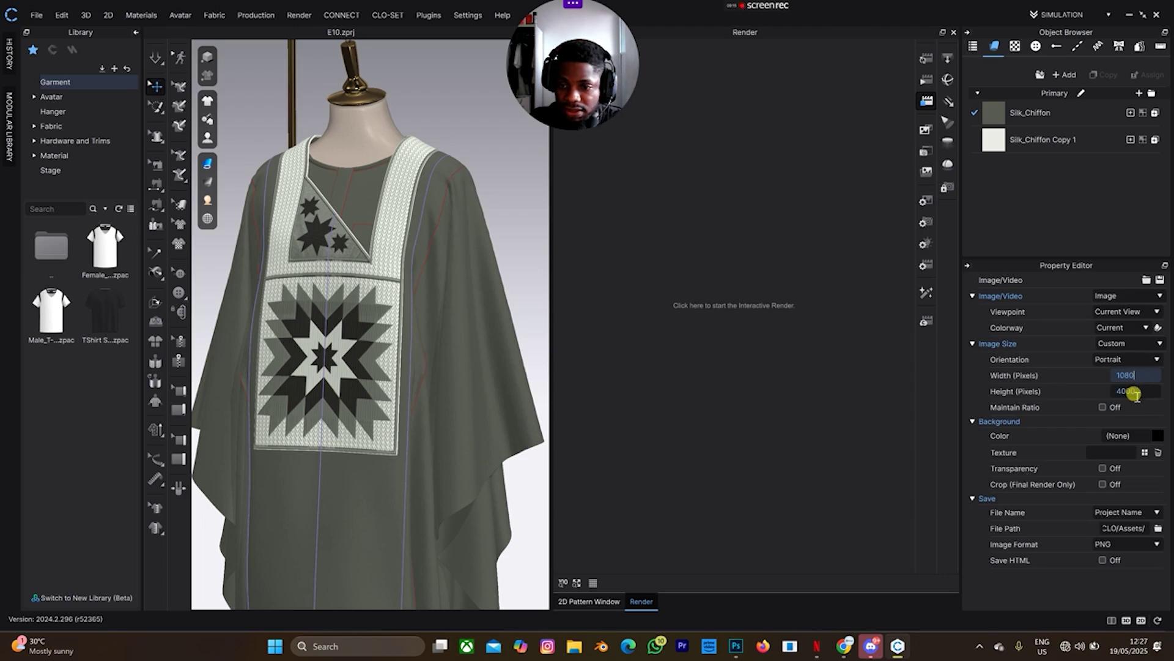
text(108)
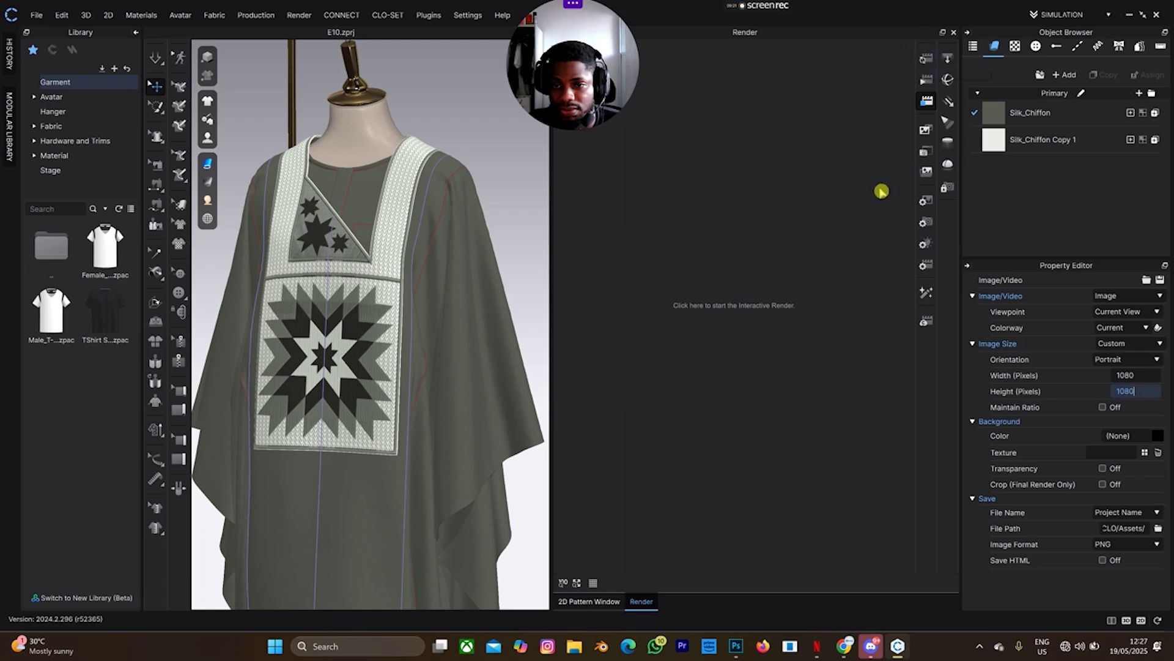
- Start the interactive render of the agbada at the current view
click(926, 62)
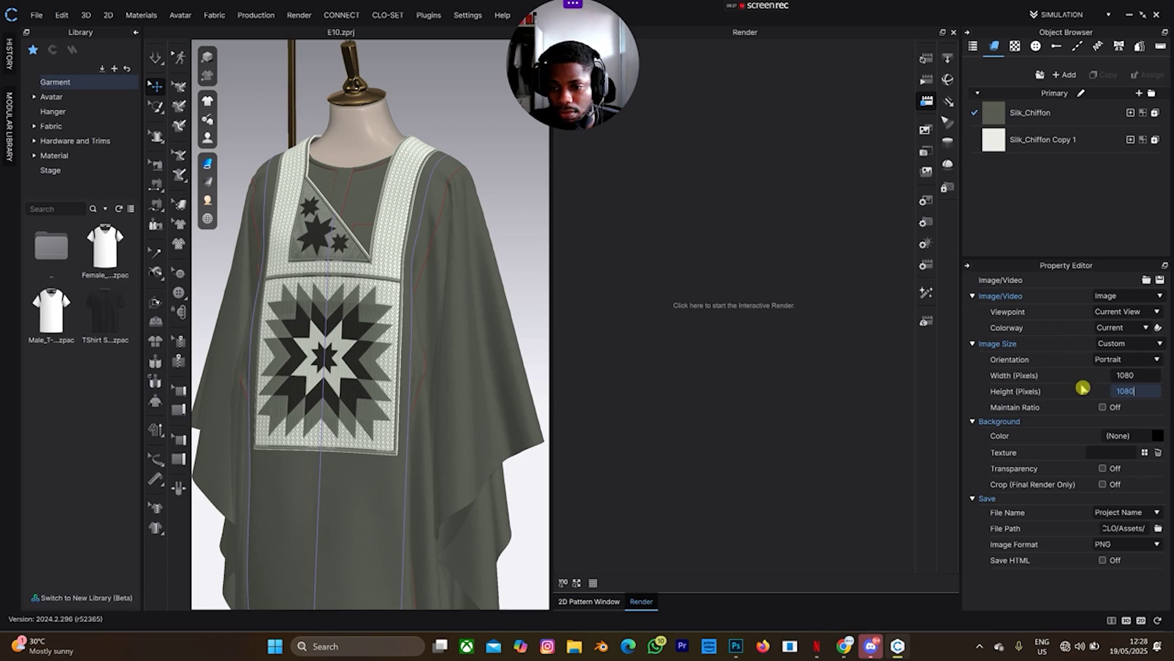
click(1129, 395)
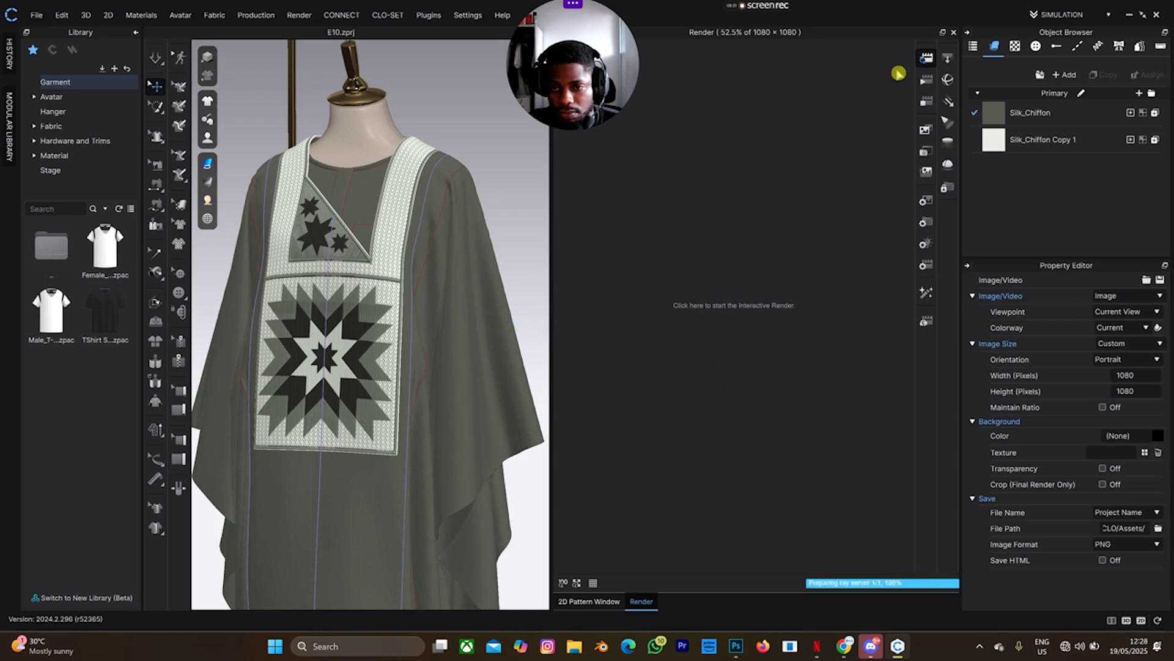
click(759, 349)
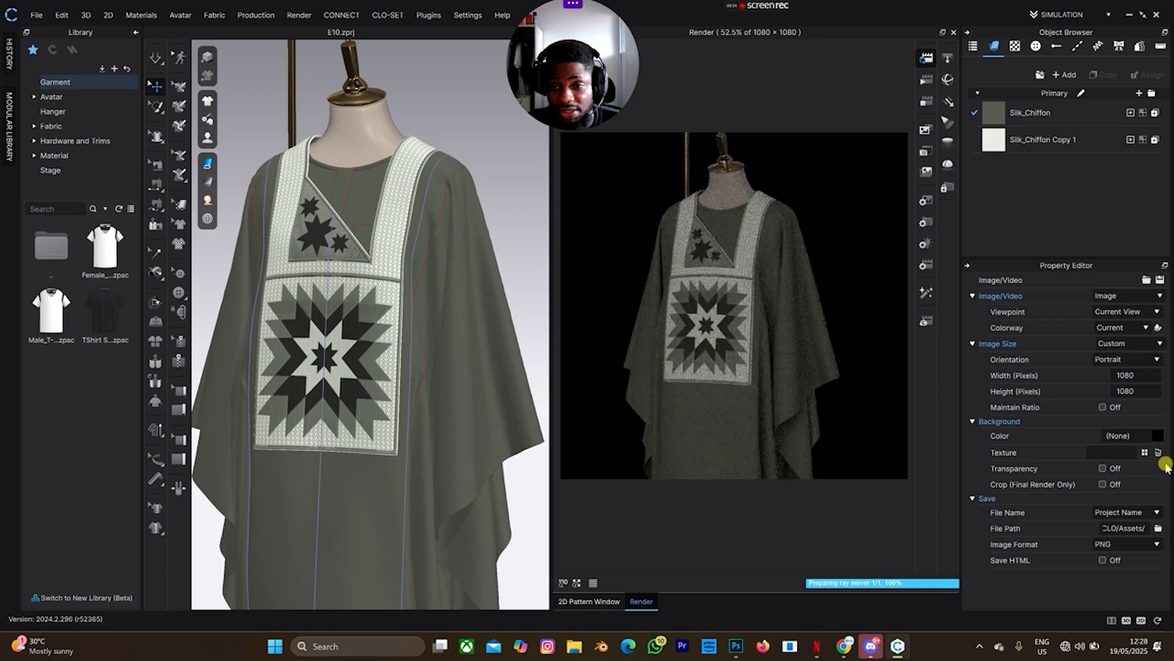
- Change the render background color to white from the saved swatches and apply it
click(1158, 435)
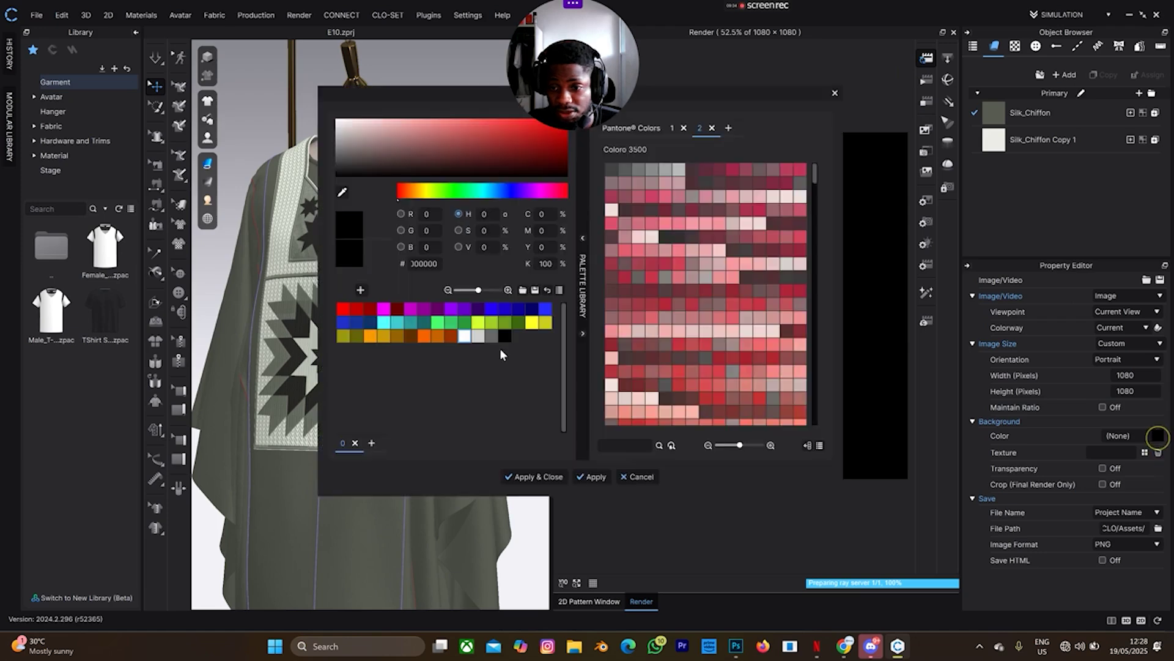
click(464, 336)
click(521, 483)
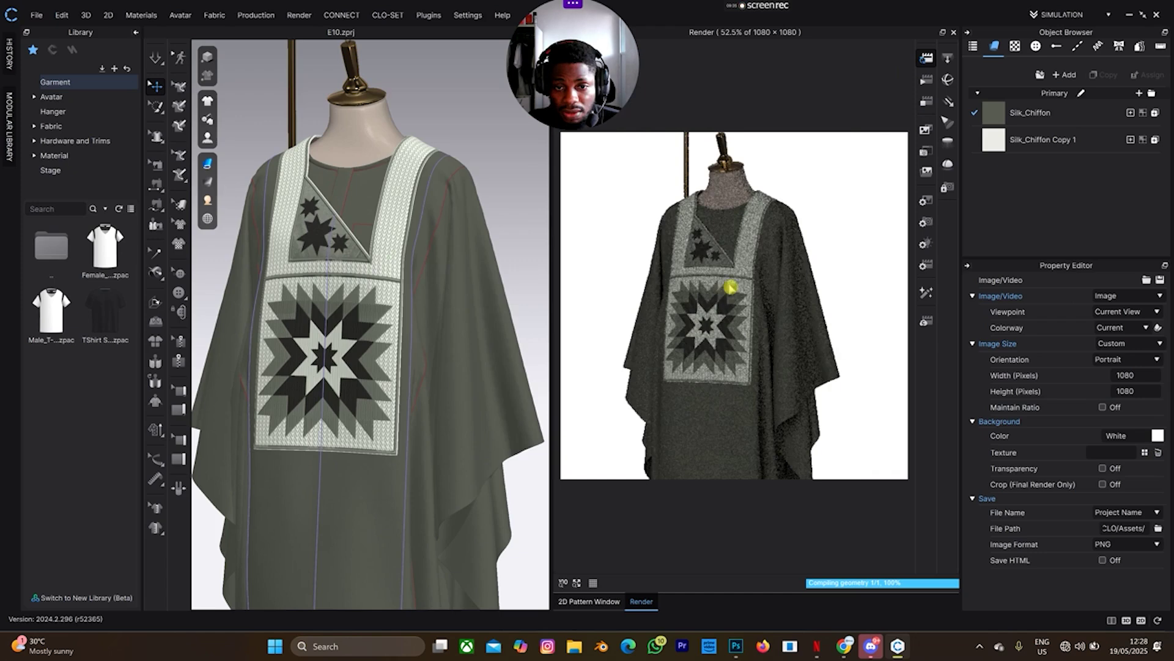
- Apply the Light_6 lighting preset to the render and reframe the garment to include more of the hanging stand
click(927, 243)
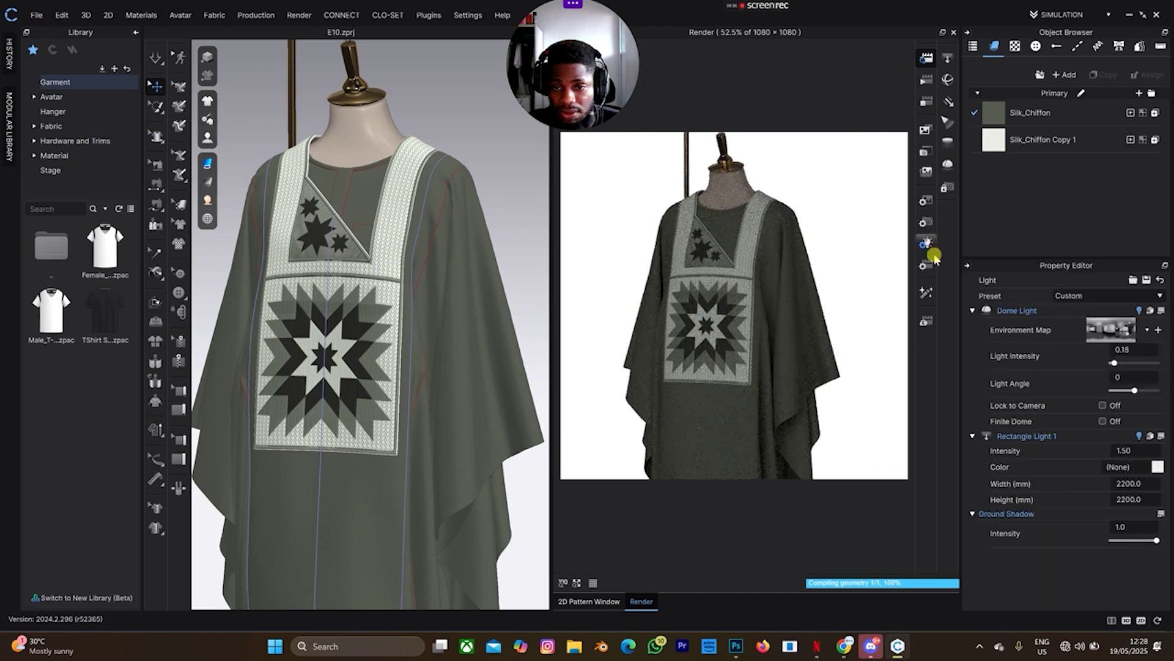
click(1070, 298)
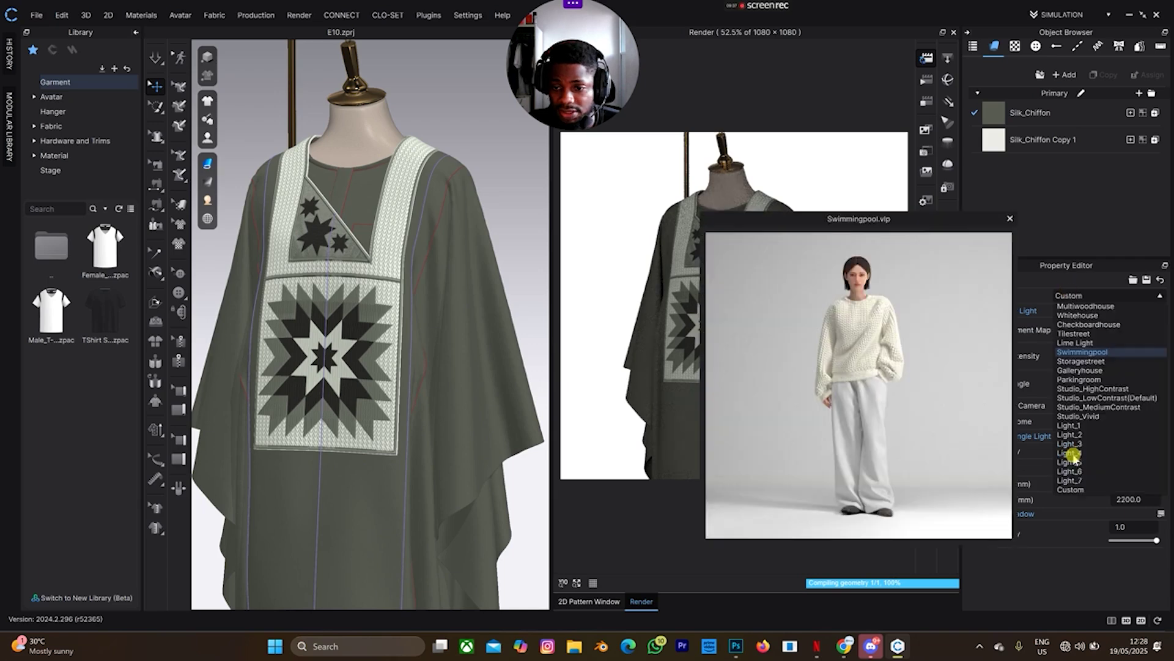
click(854, 374)
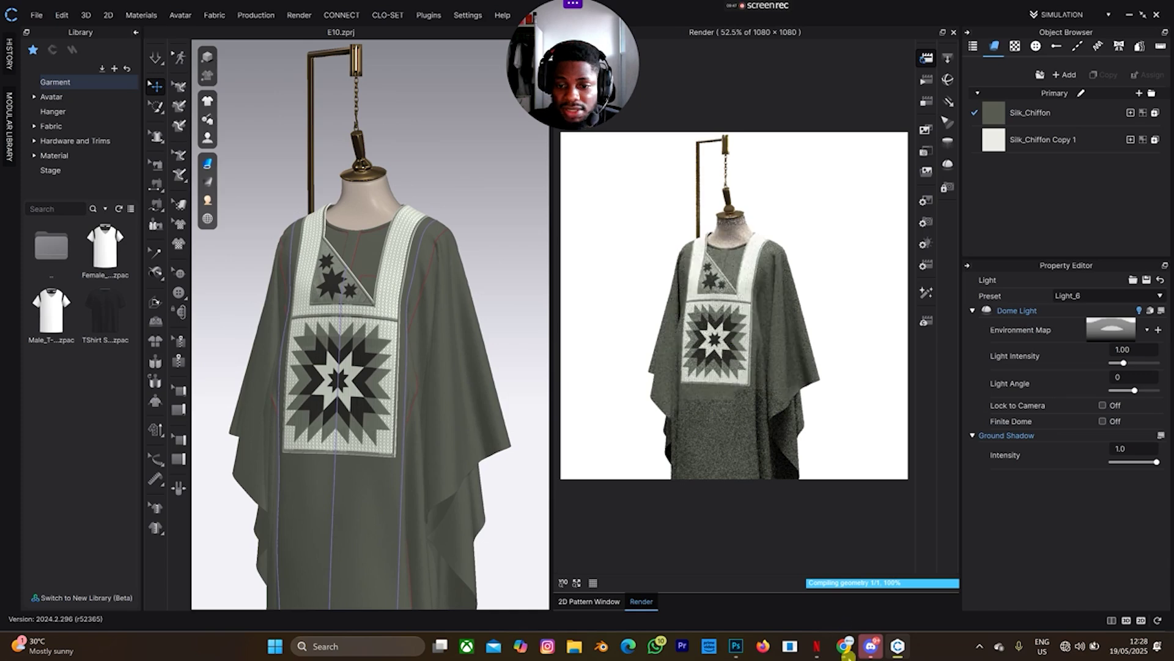
- Switch to Chrome to view the African Design products in the online shop, and return to CLO 3D
click(841, 649)
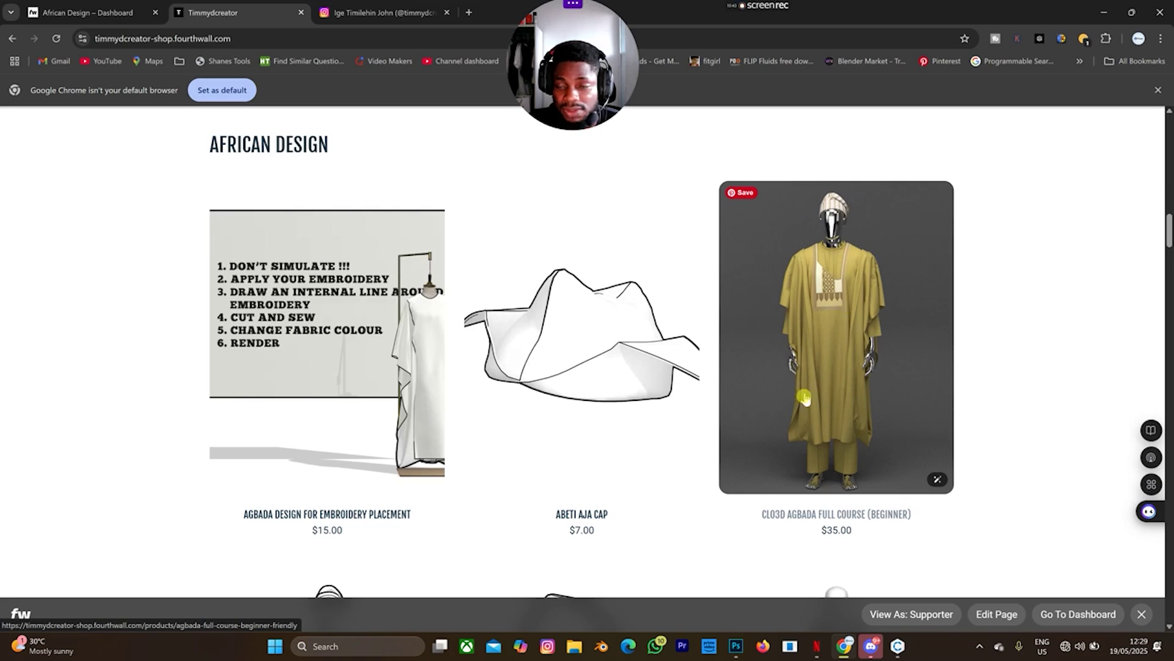
click(902, 647)
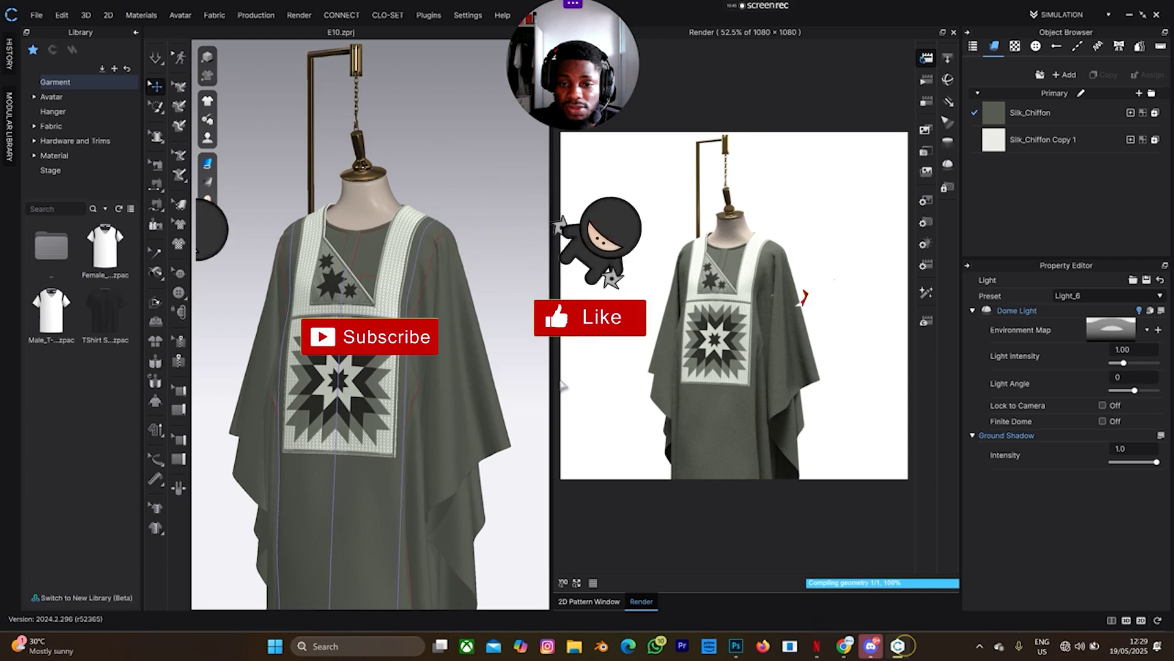